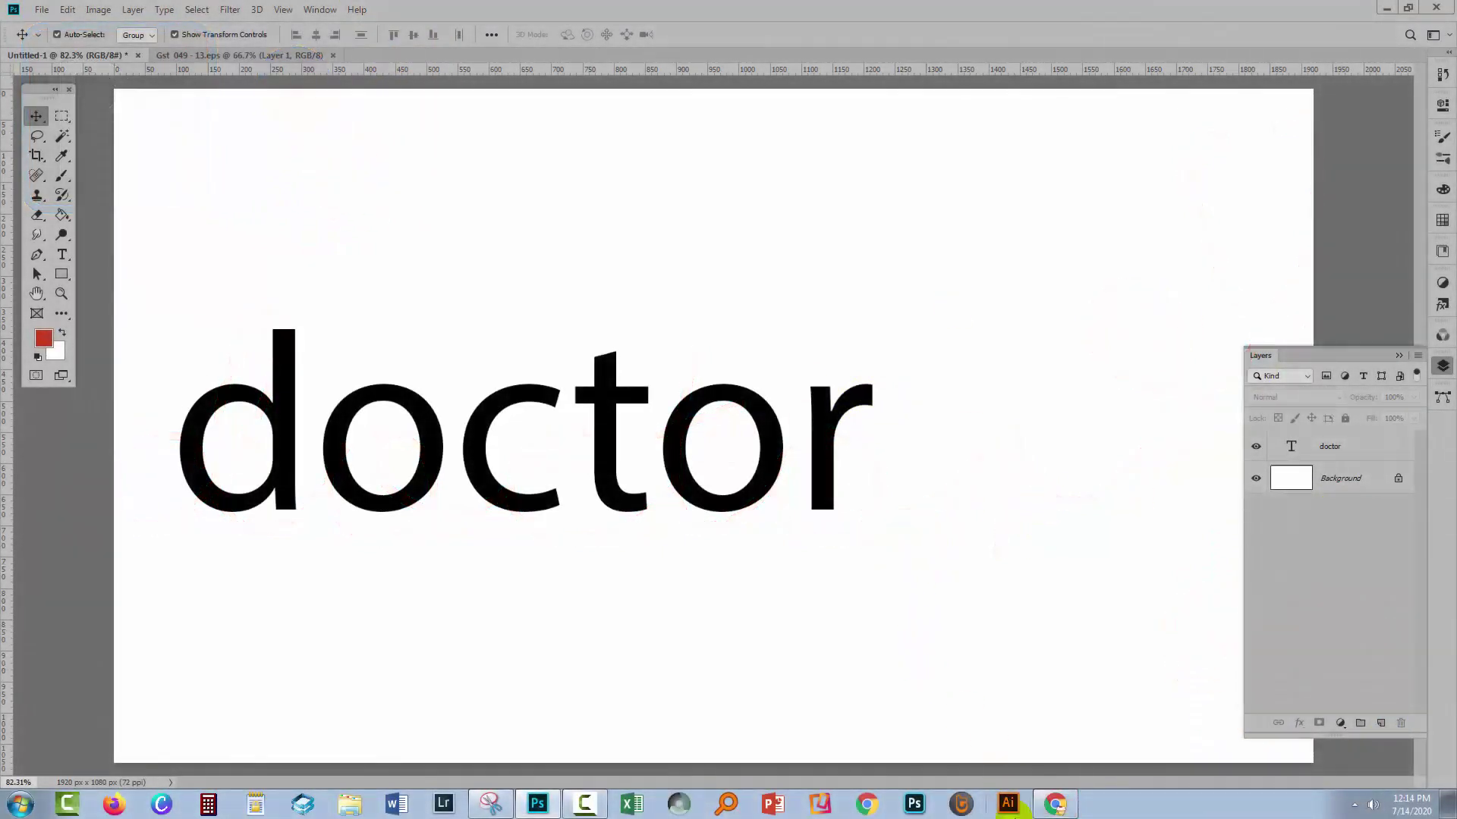
Step: Return to the Chrome stethoscope search results and open the red-heart stethoscope silhouette preview
click(1055, 807)
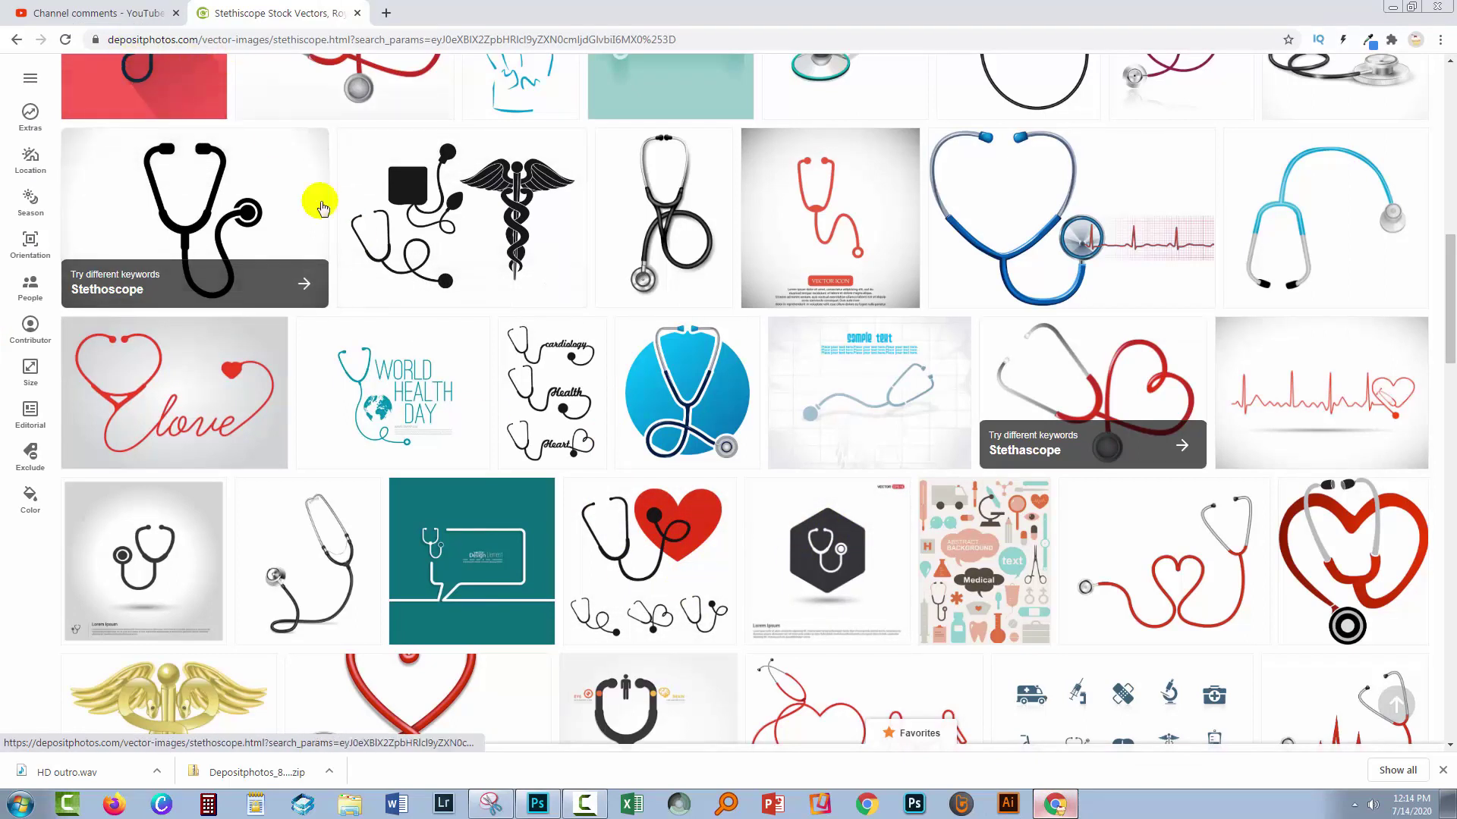
click(652, 548)
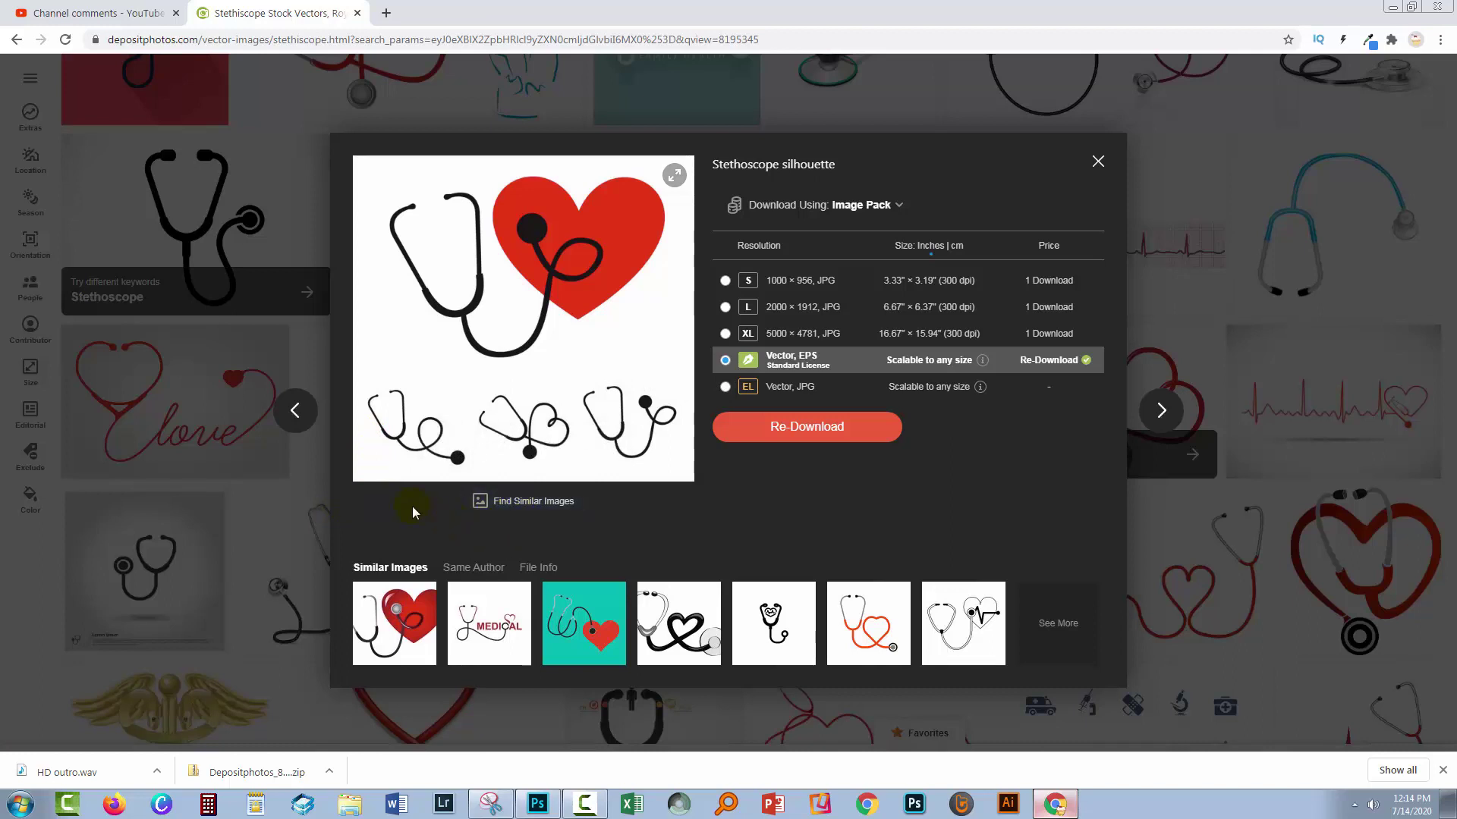
mouse_move(380, 435)
Step: Close the open Gst 049 stethoscope document without saving changes
click(538, 804)
click(282, 53)
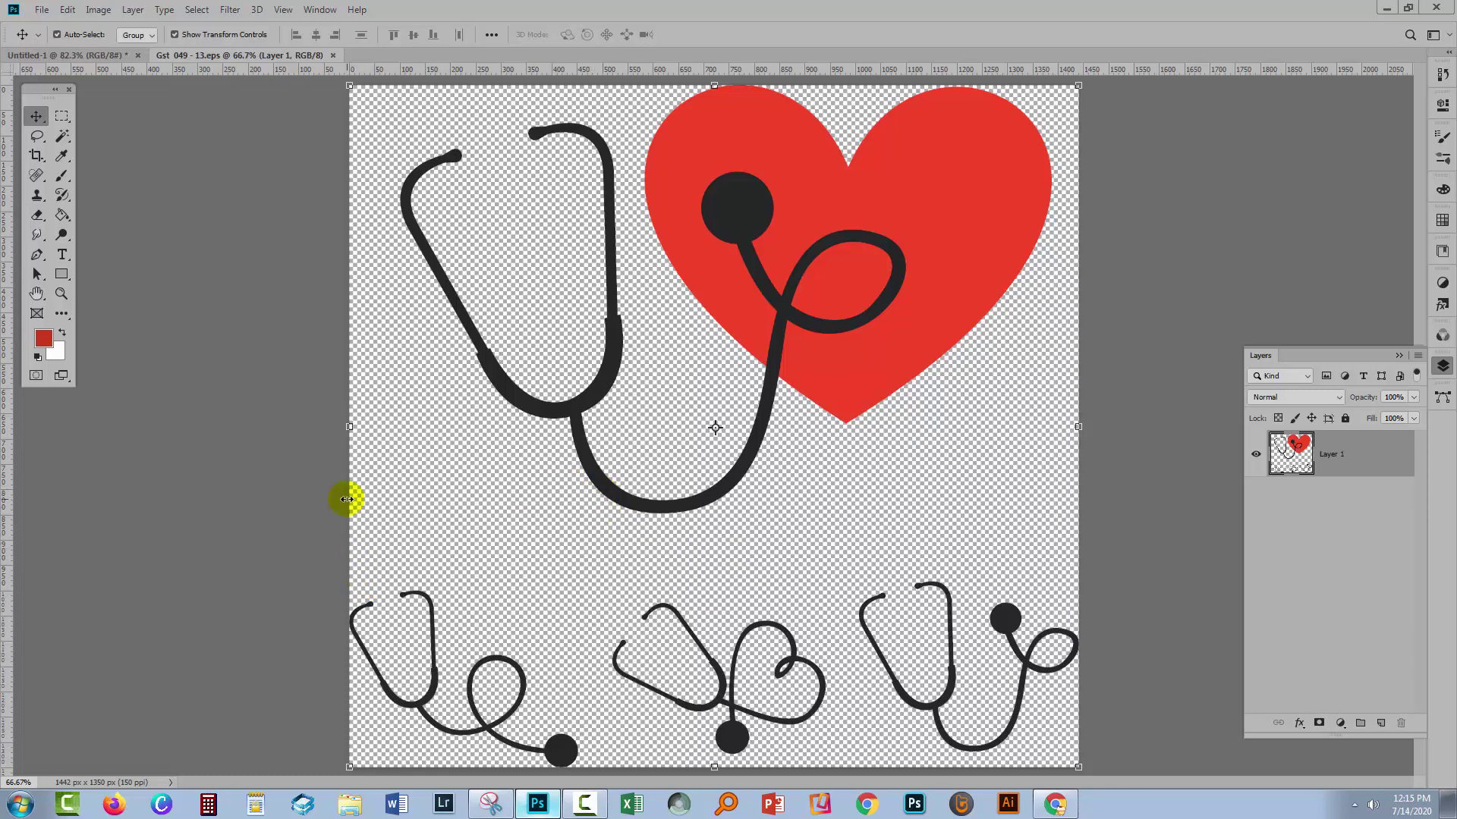
click(336, 55)
click(723, 297)
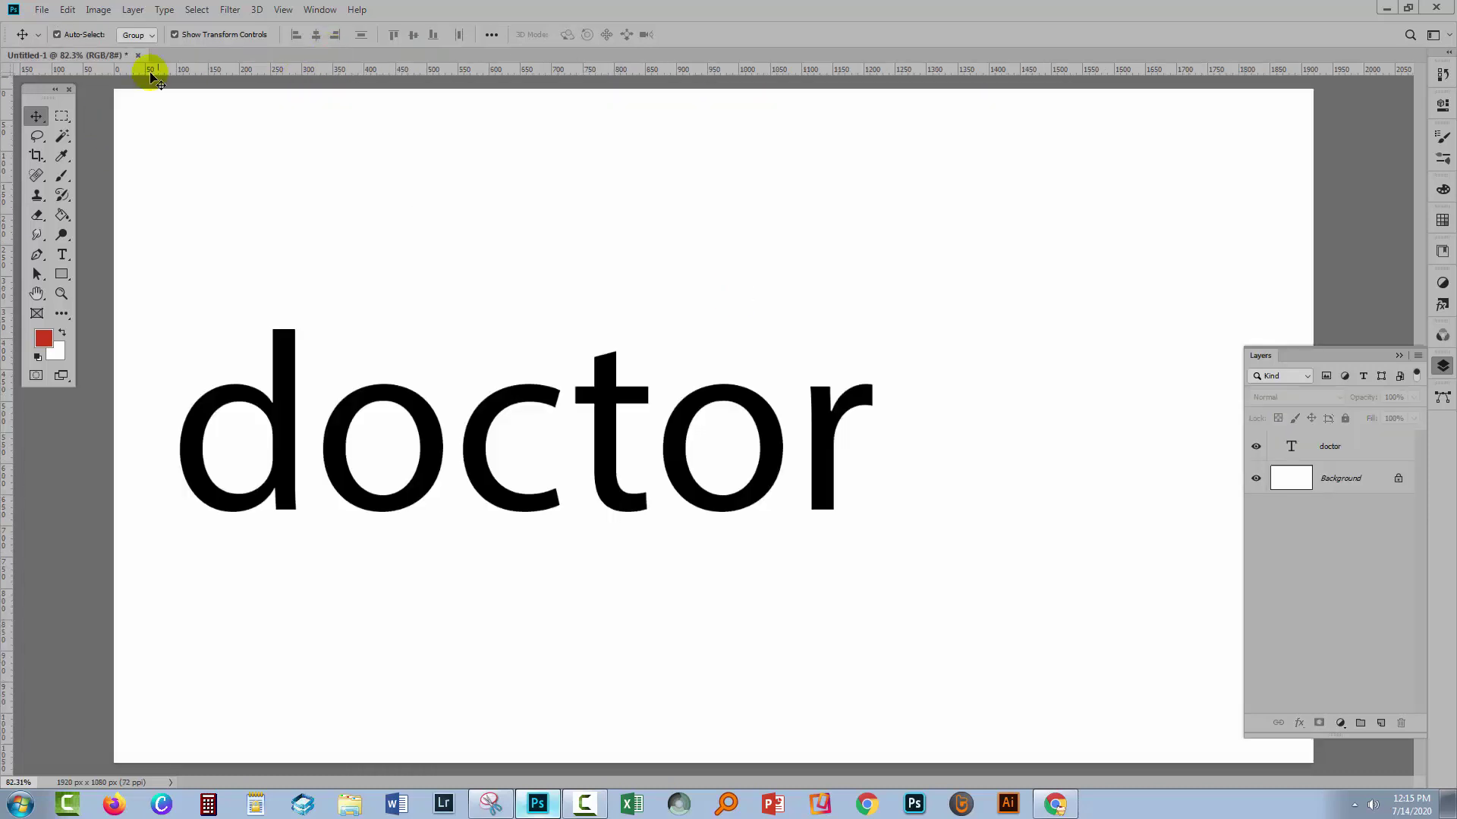
Step: Open Gst 049 - 13.eps and rasterize it at 1442 × 1350 px, 150 ppi
click(41, 11)
click(61, 38)
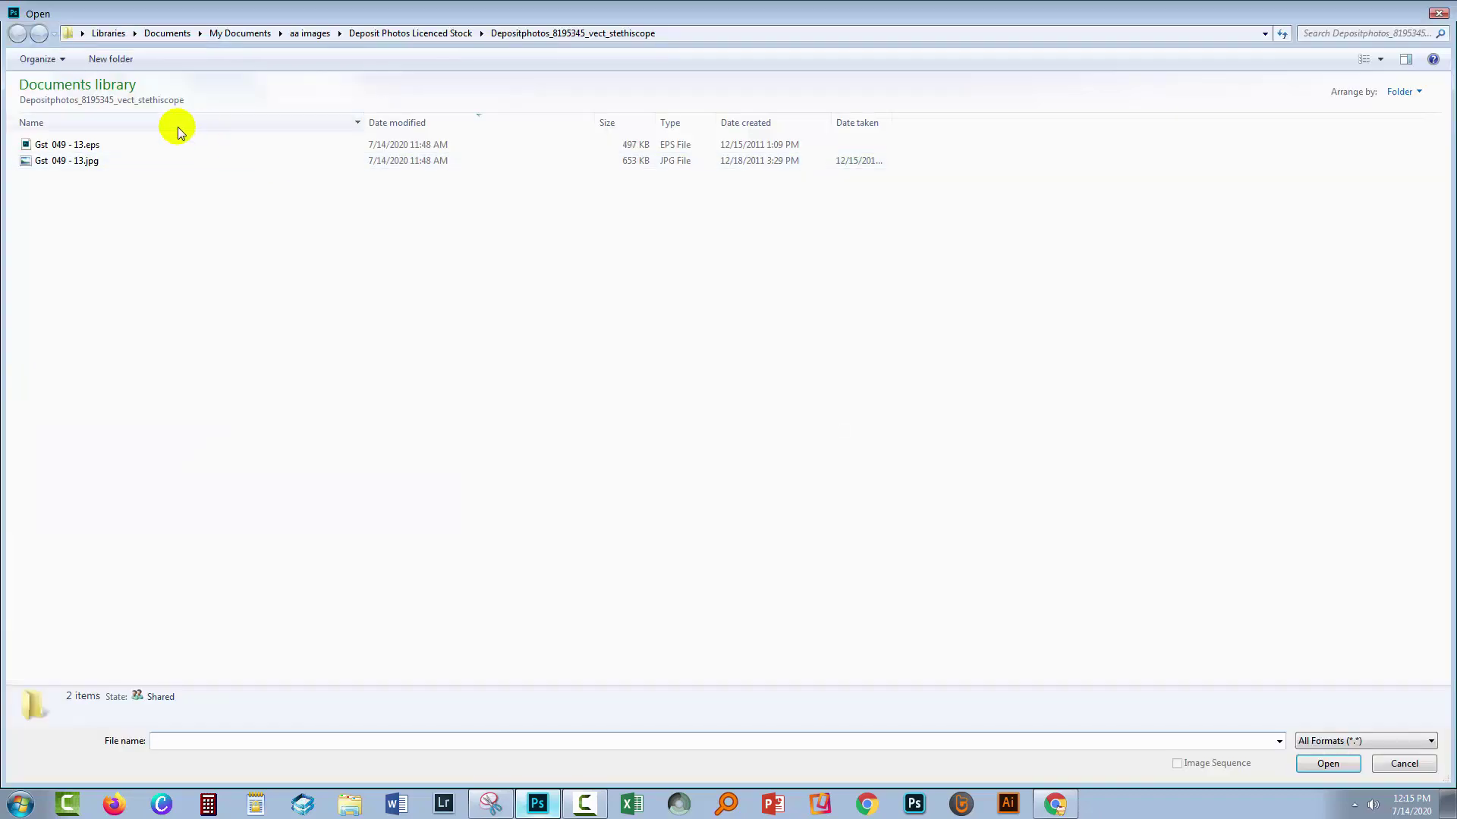
click(82, 148)
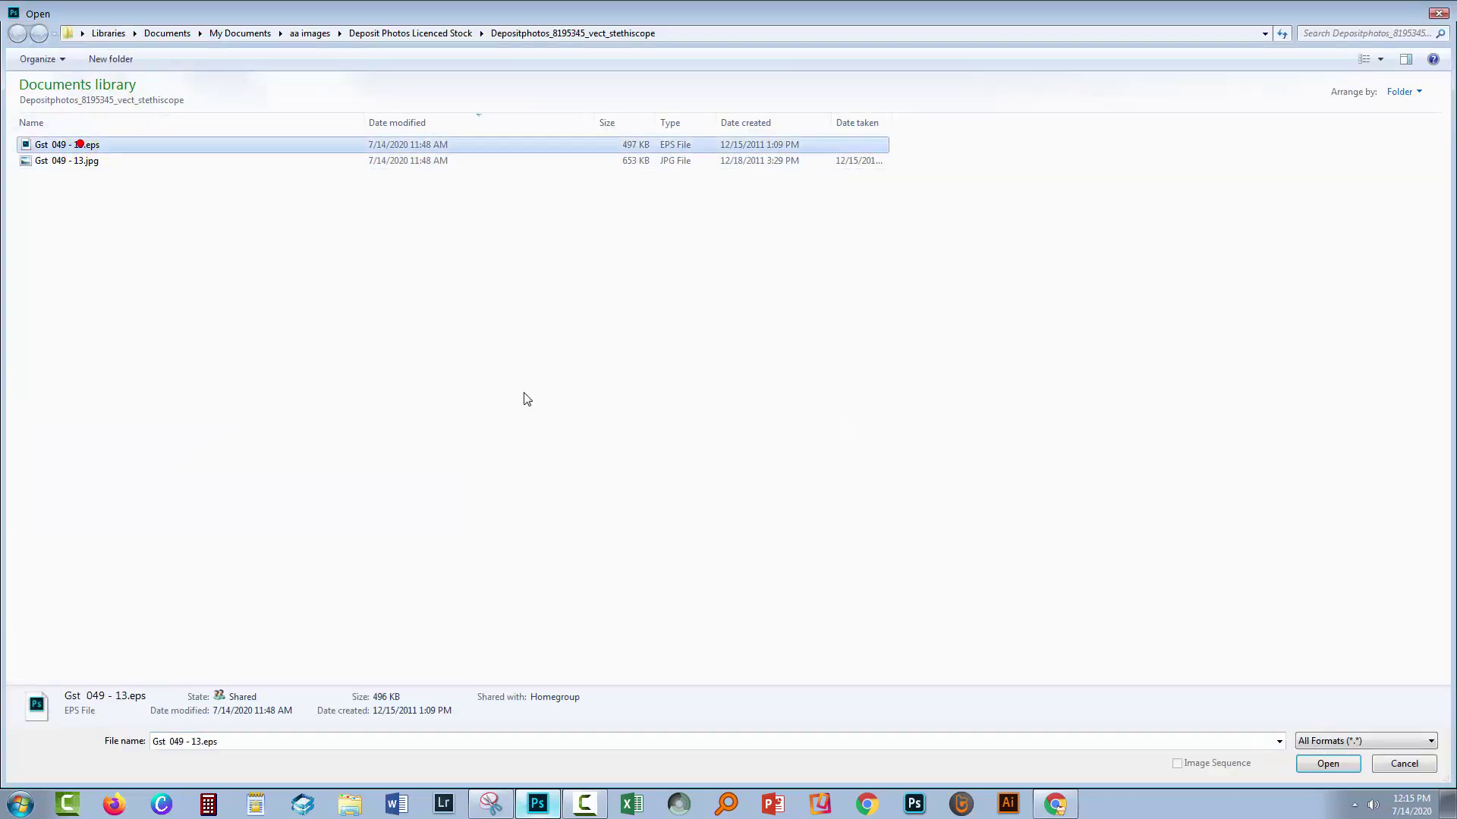
click(1328, 763)
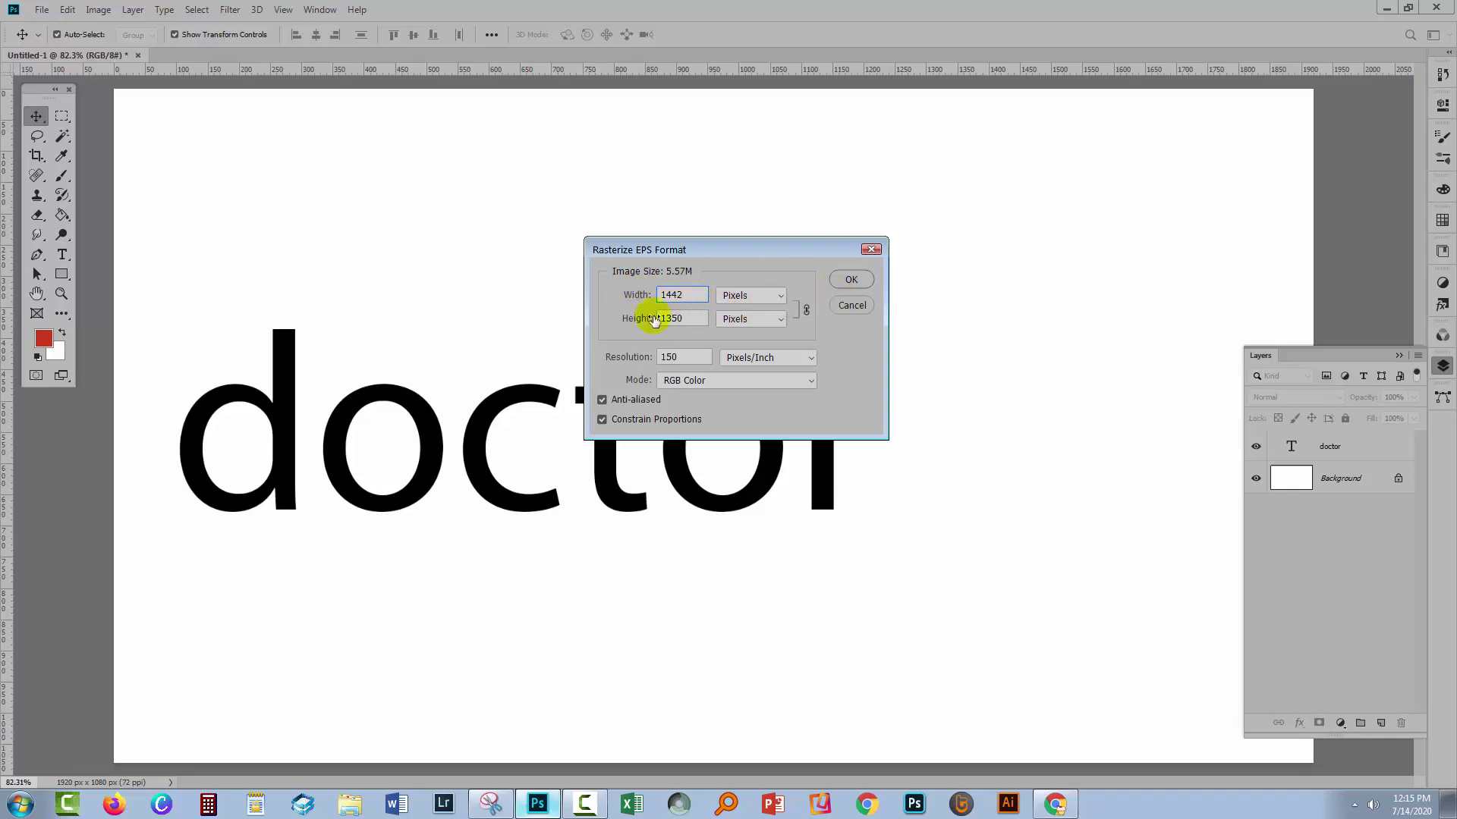
click(848, 280)
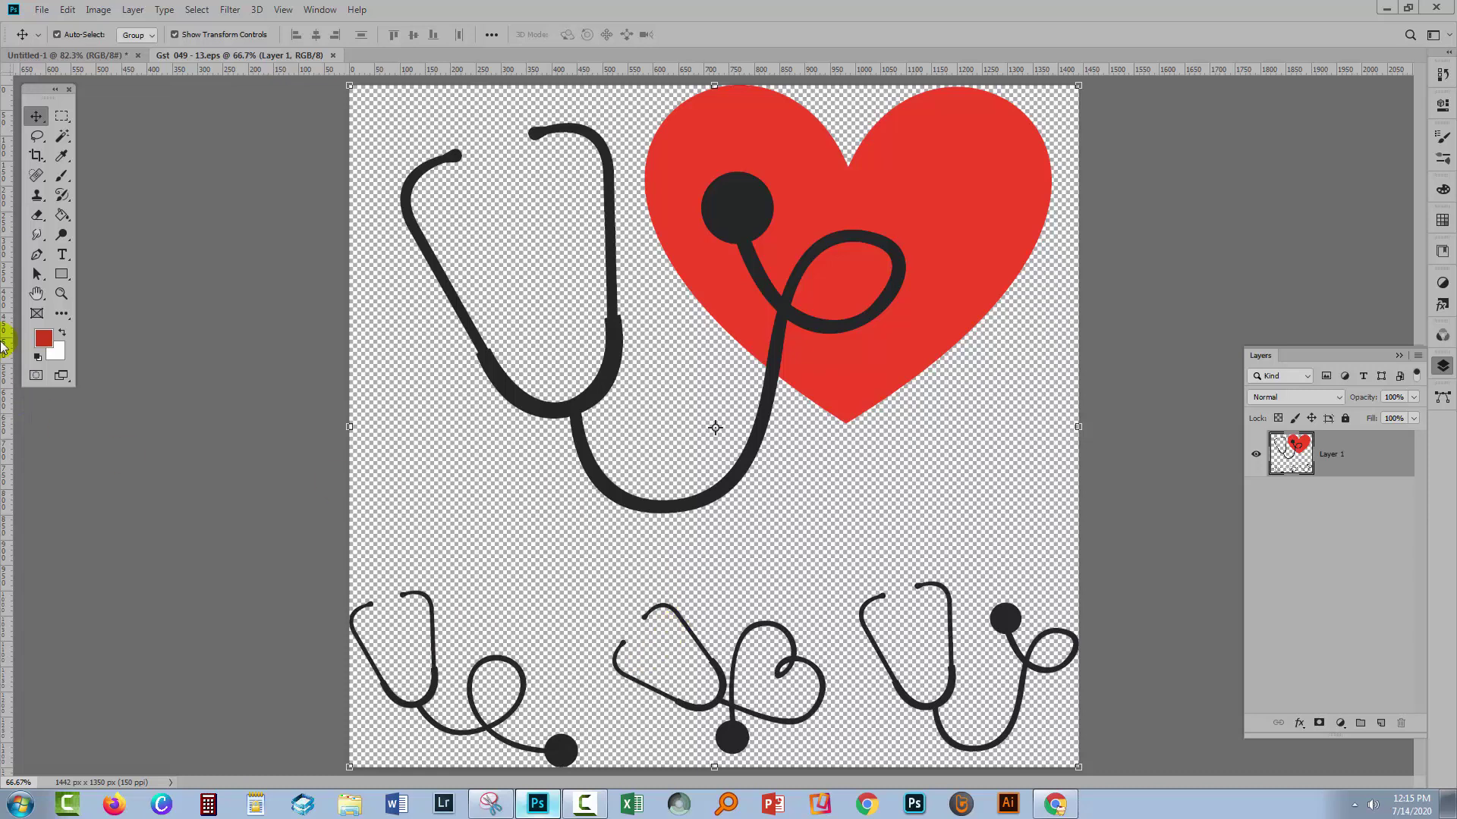
Step: Copy the lower-left stethoscope and paste it into the doctor document
click(62, 117)
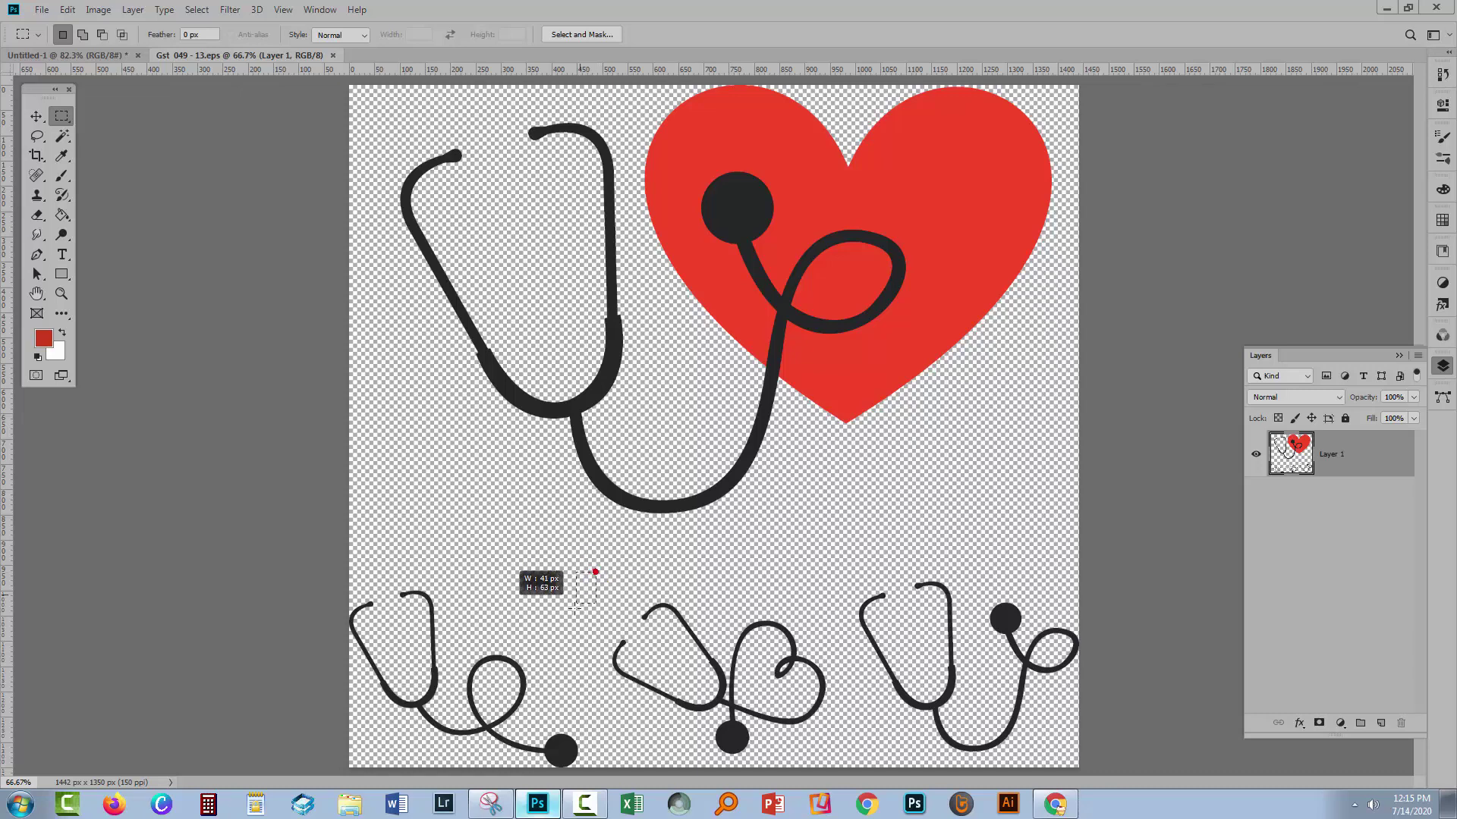
drag(573, 610, 350, 767)
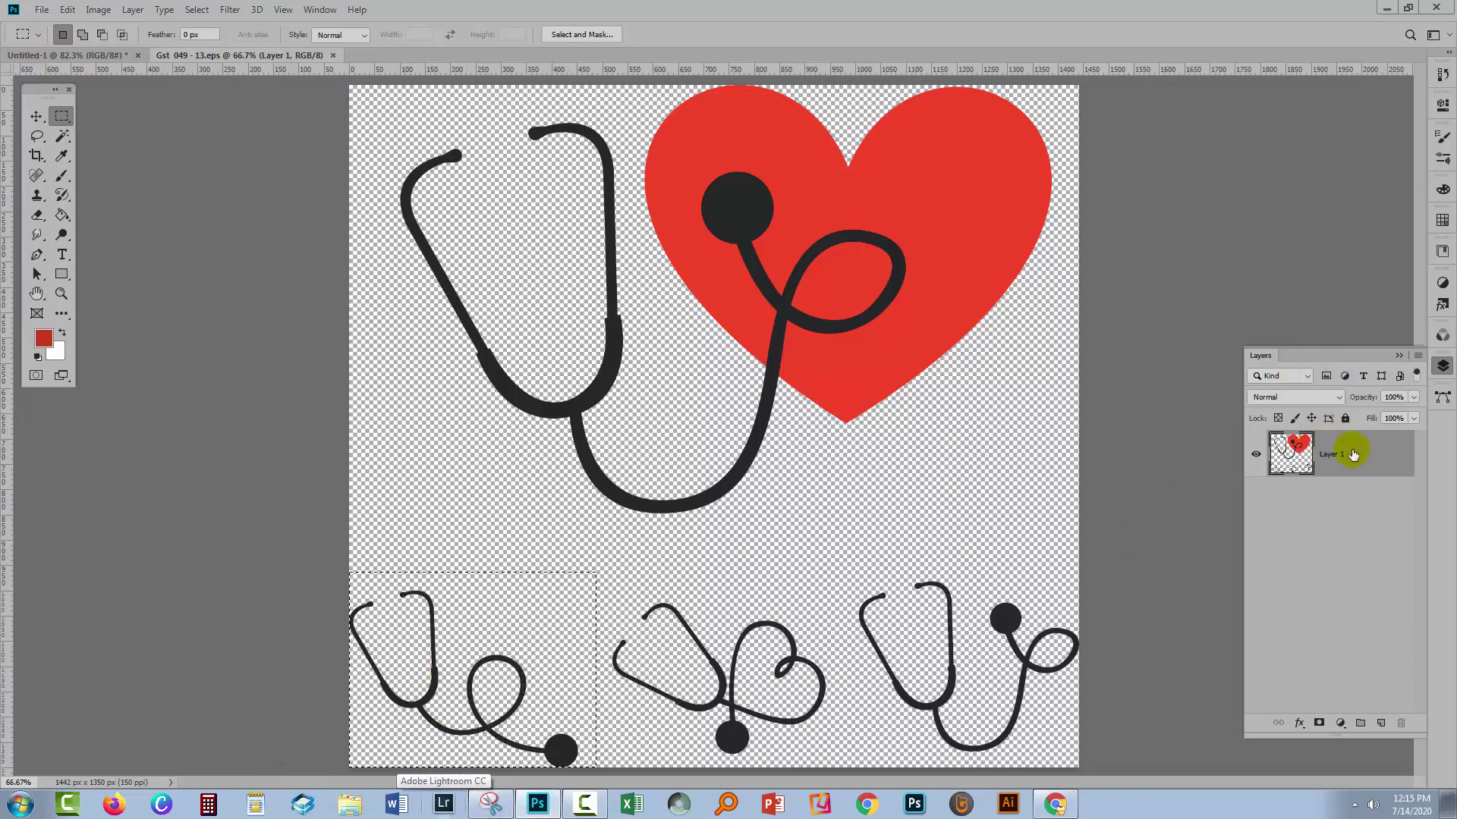
click(61, 11)
click(87, 123)
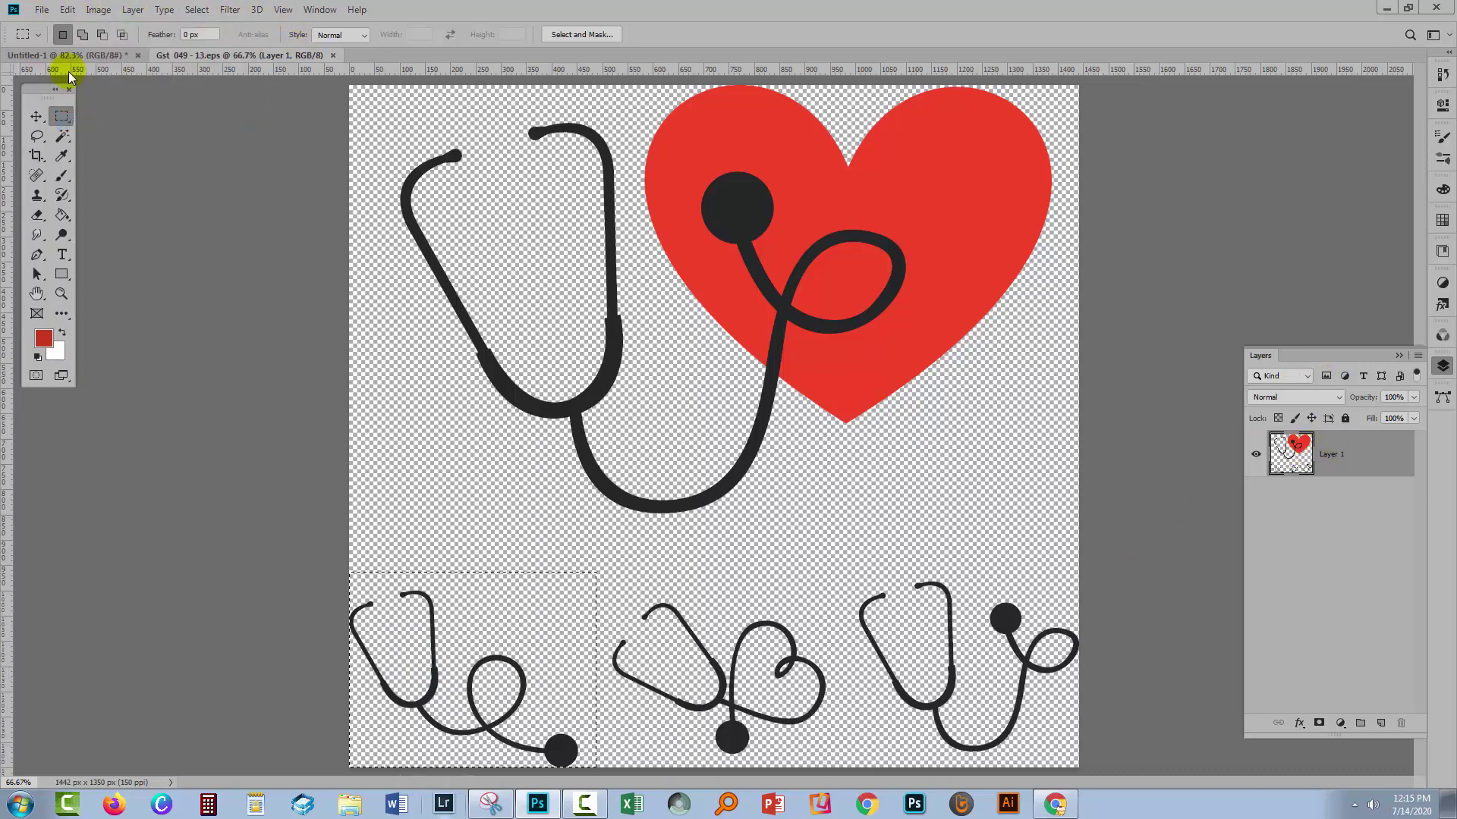
click(66, 55)
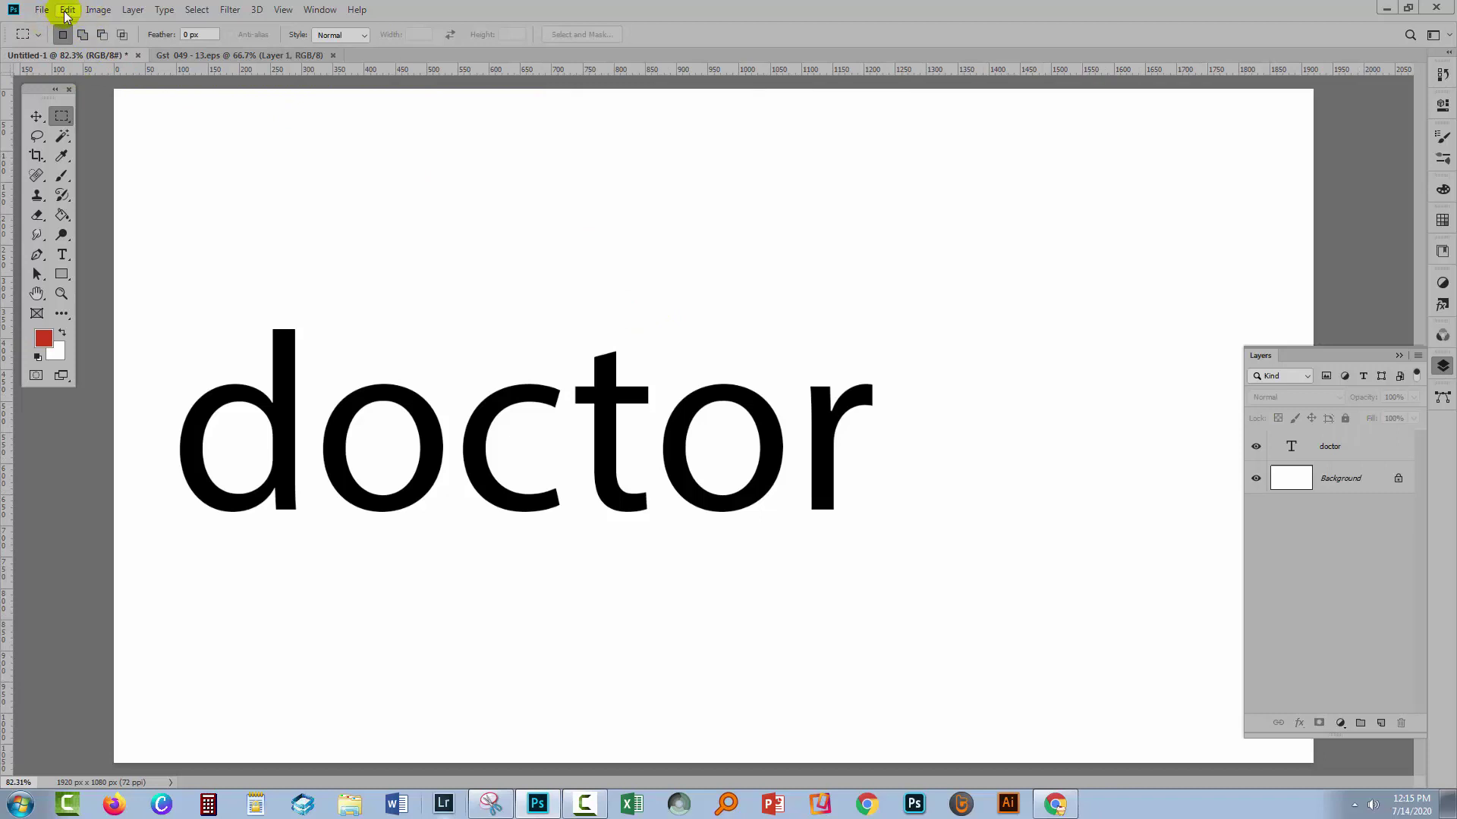
click(68, 10)
click(107, 149)
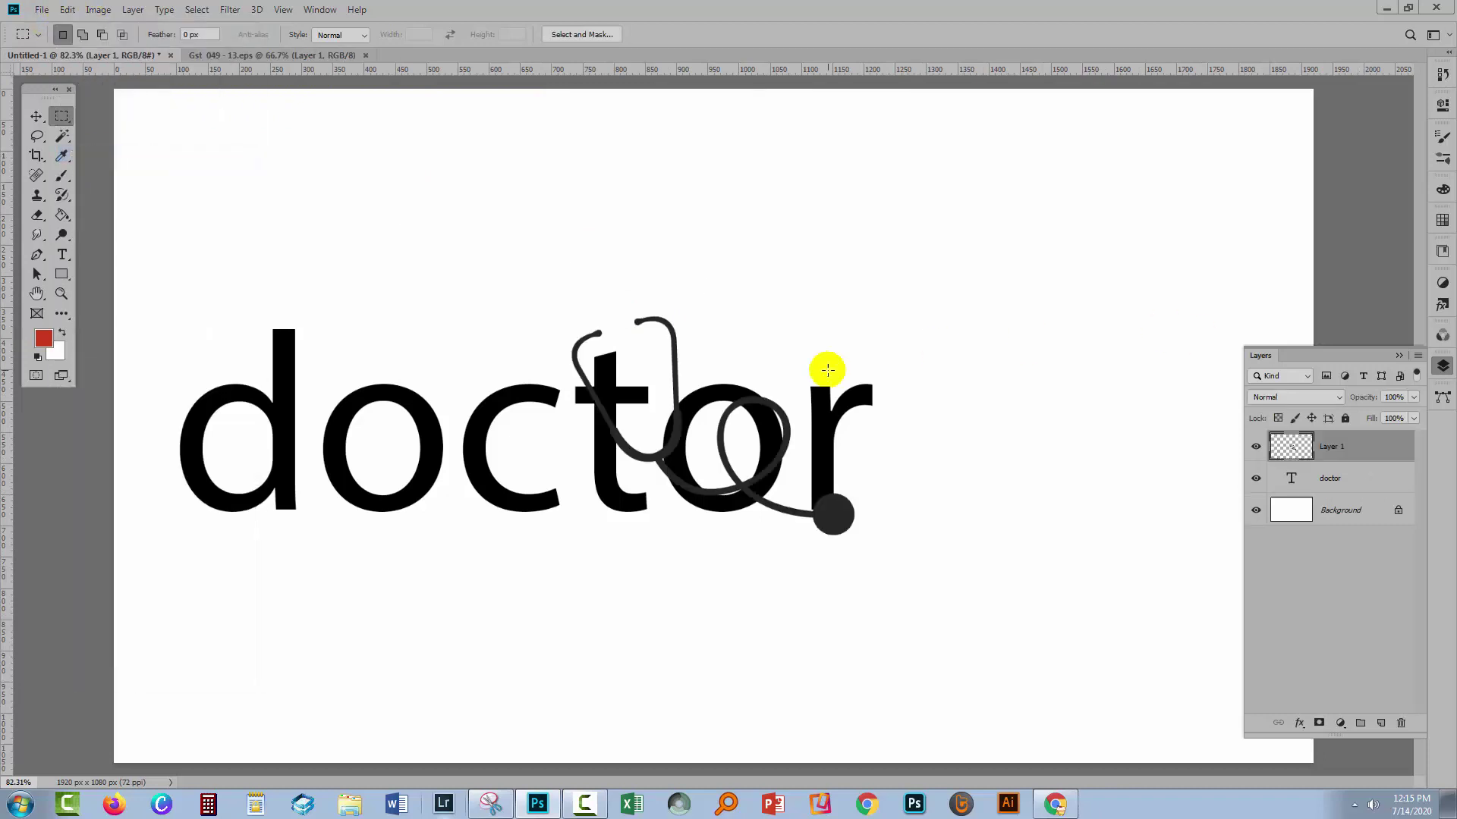
Step: Flip the pasted stethoscope horizontally and place it just right of the word doctor
click(36, 116)
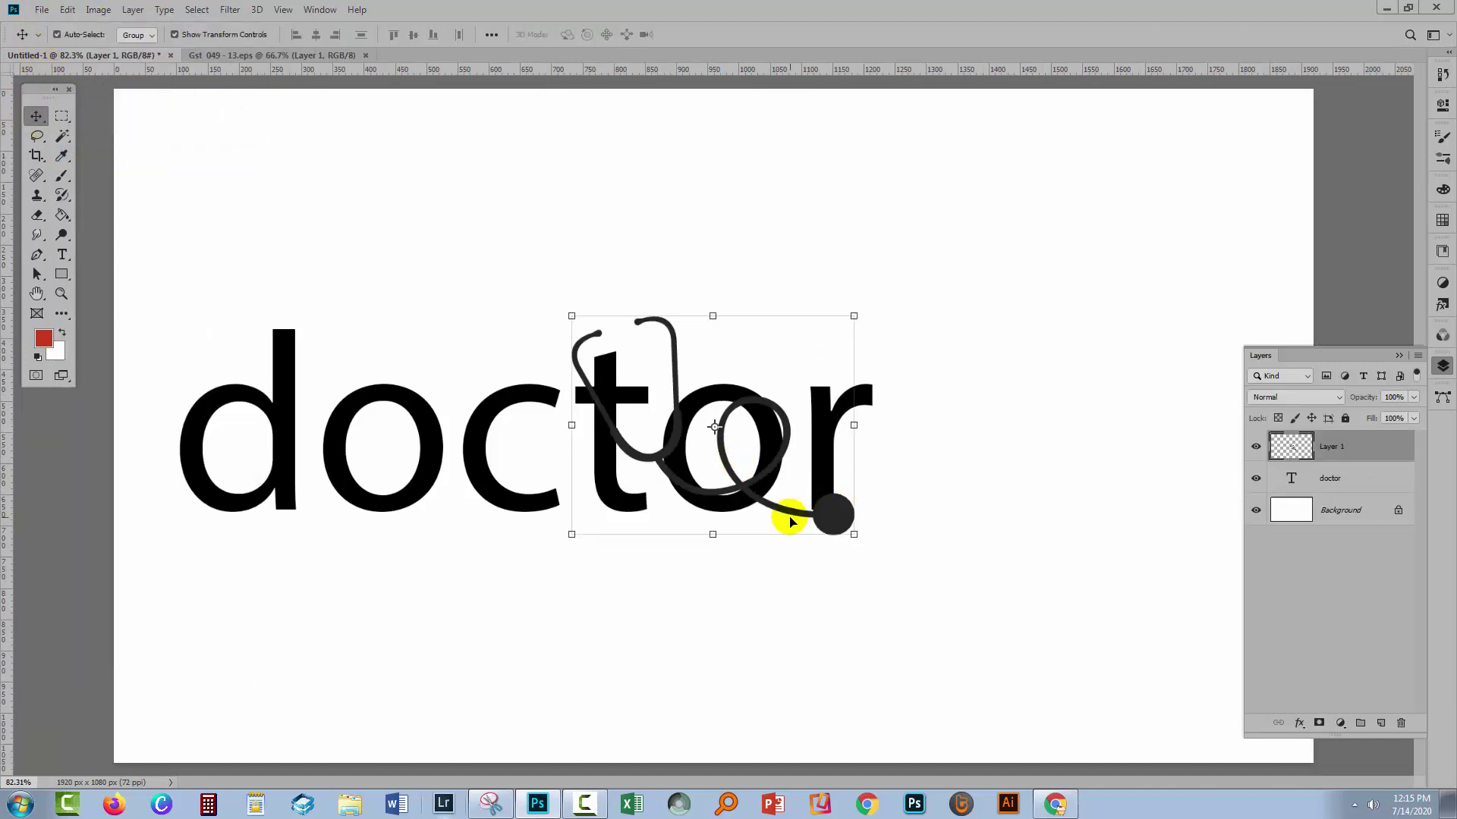
drag(792, 514, 1105, 417)
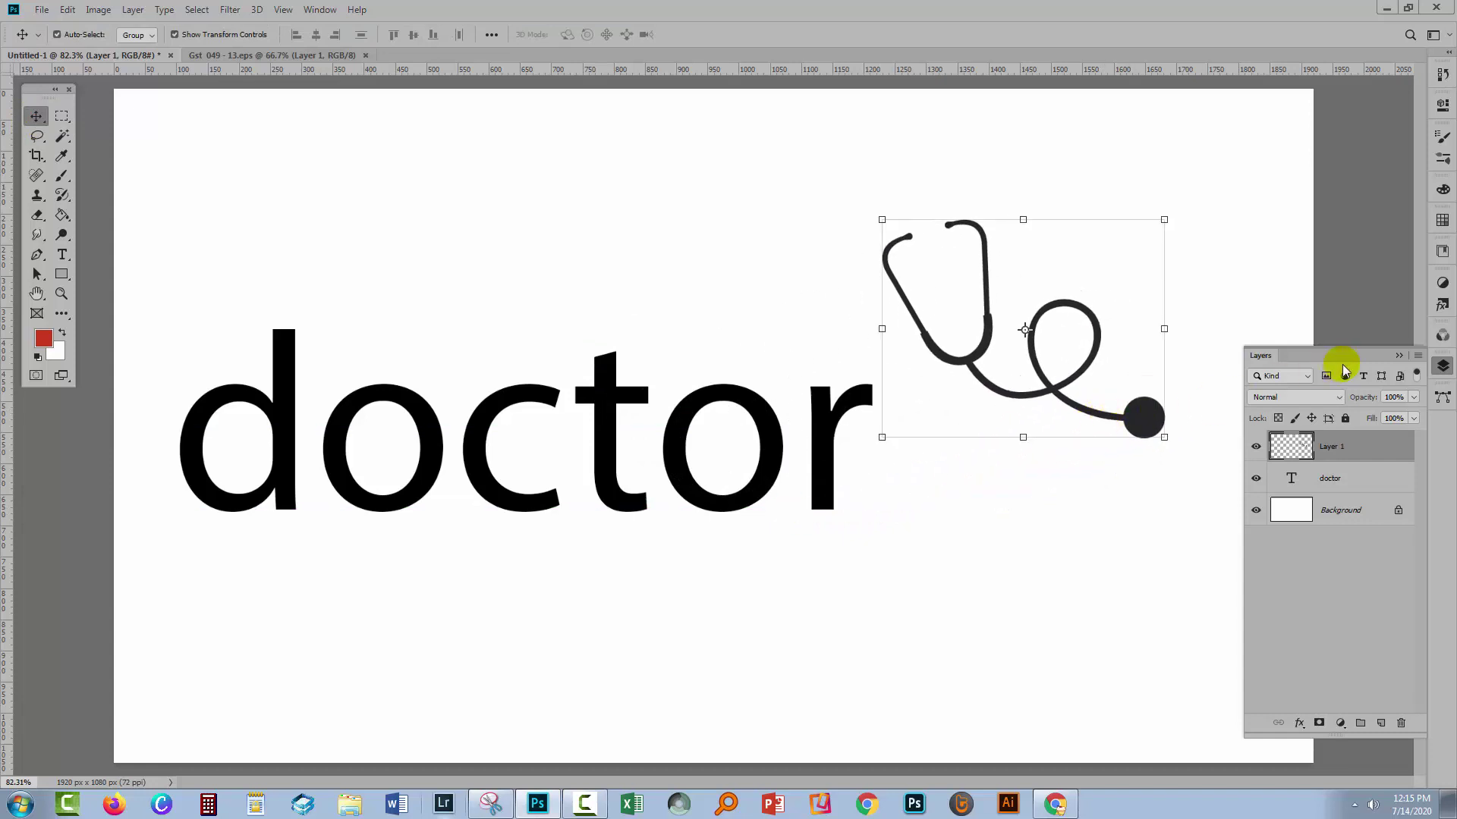
click(1400, 356)
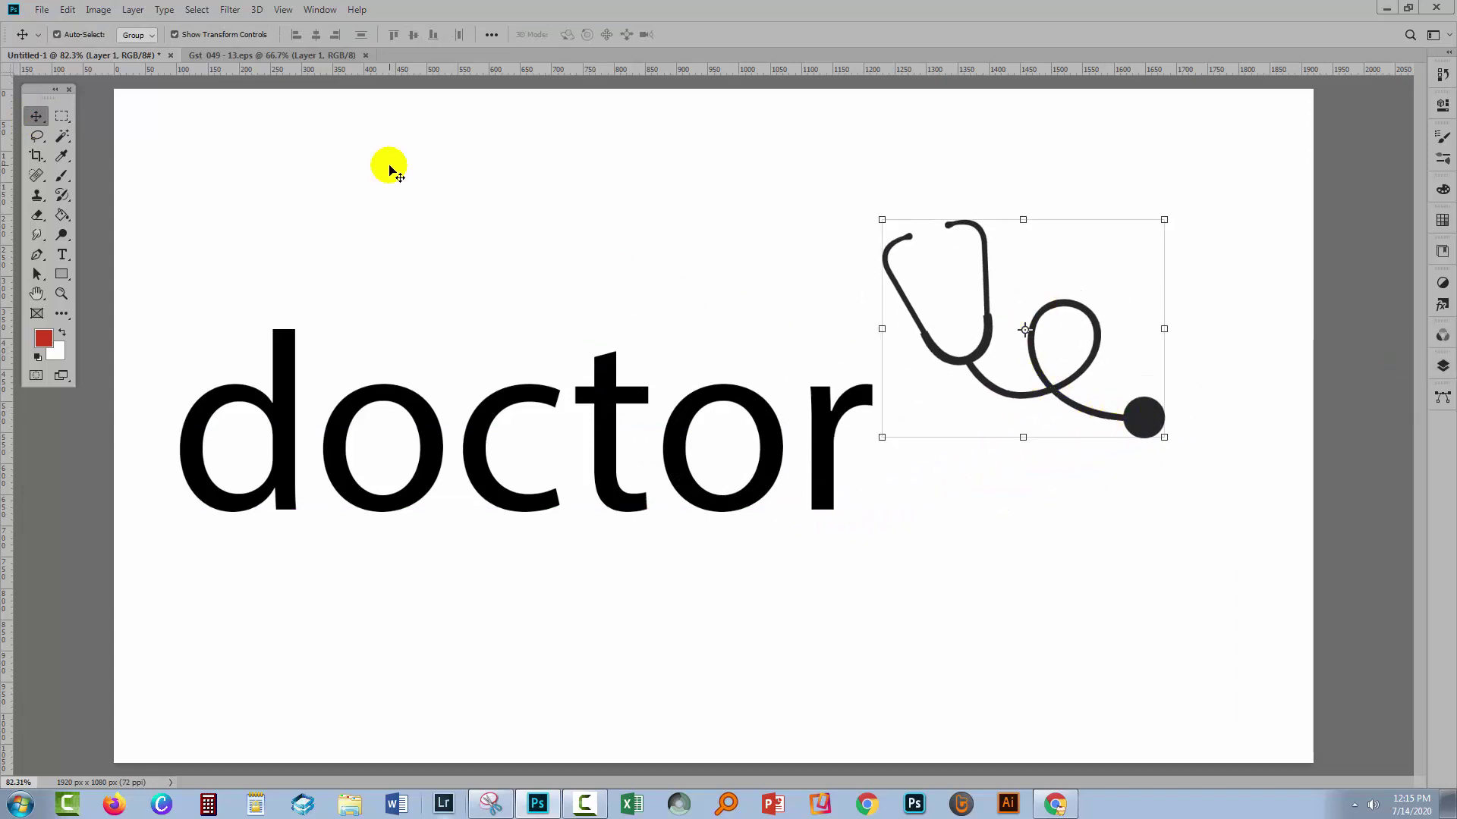
click(67, 10)
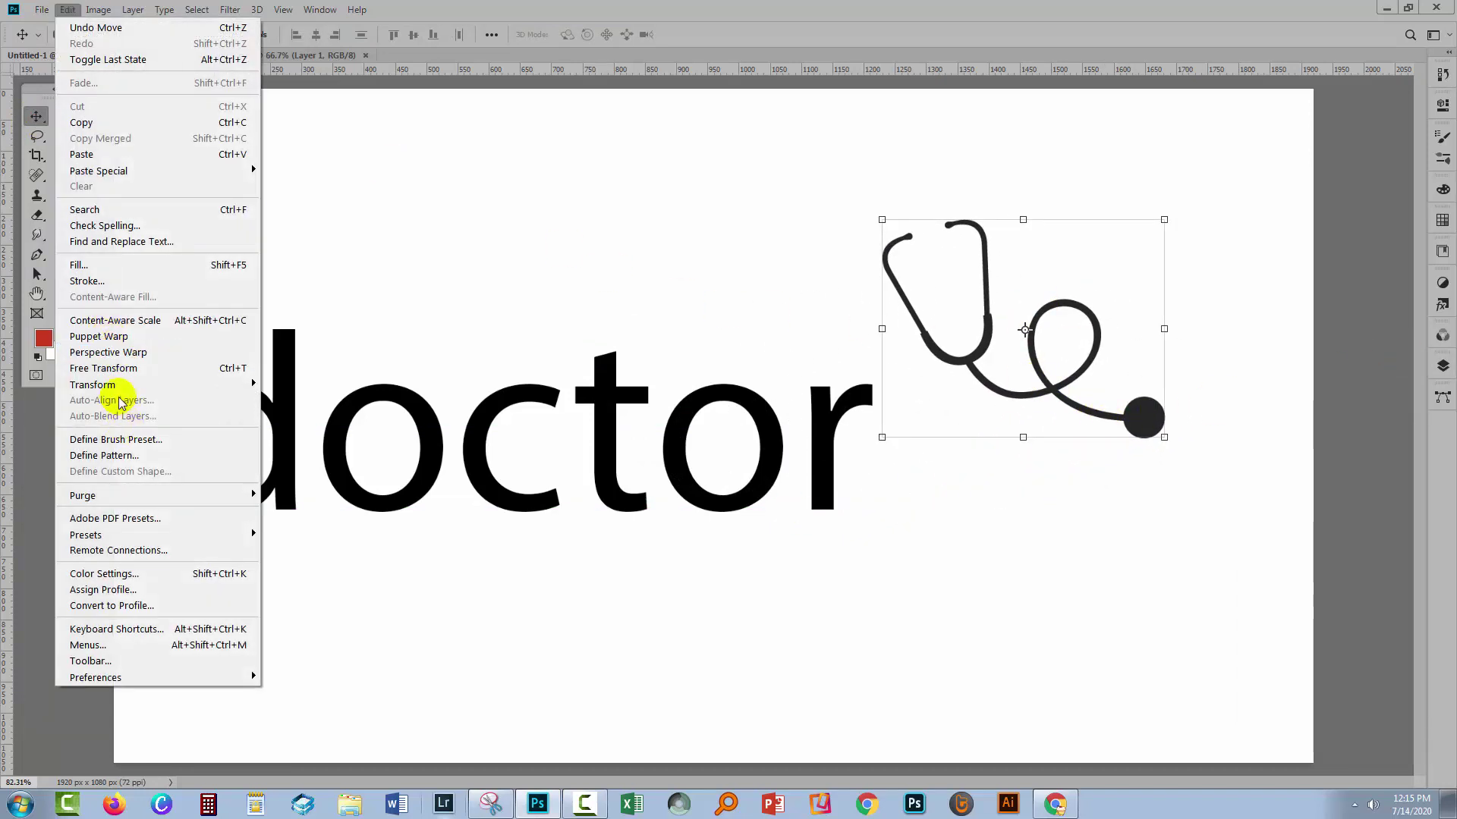
mouse_move(124, 386)
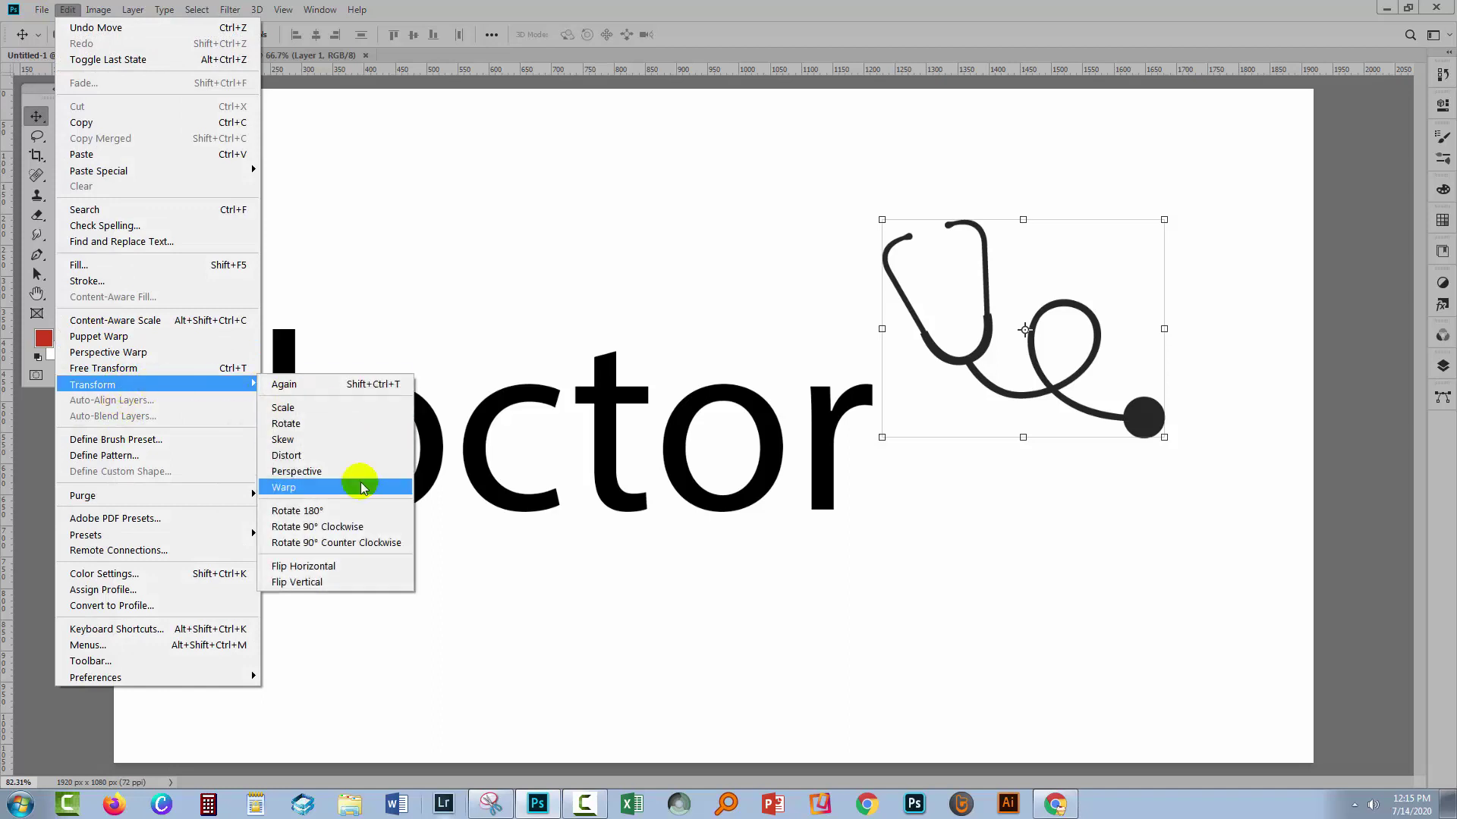
click(343, 567)
drag(986, 403, 1067, 422)
click(1022, 561)
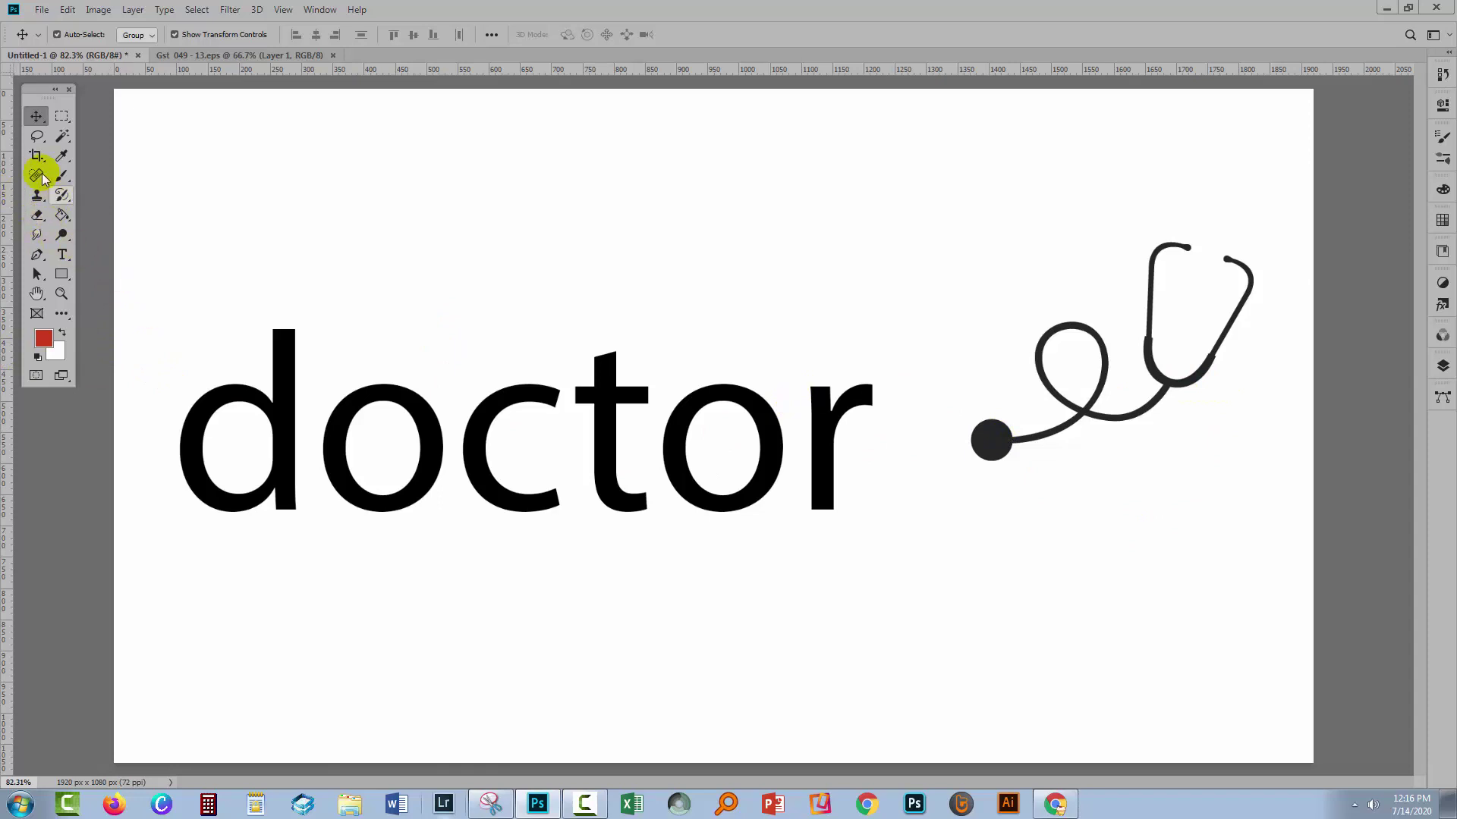
Step: Restyle the whole word doctor in the Fox in the Snow script font
click(62, 255)
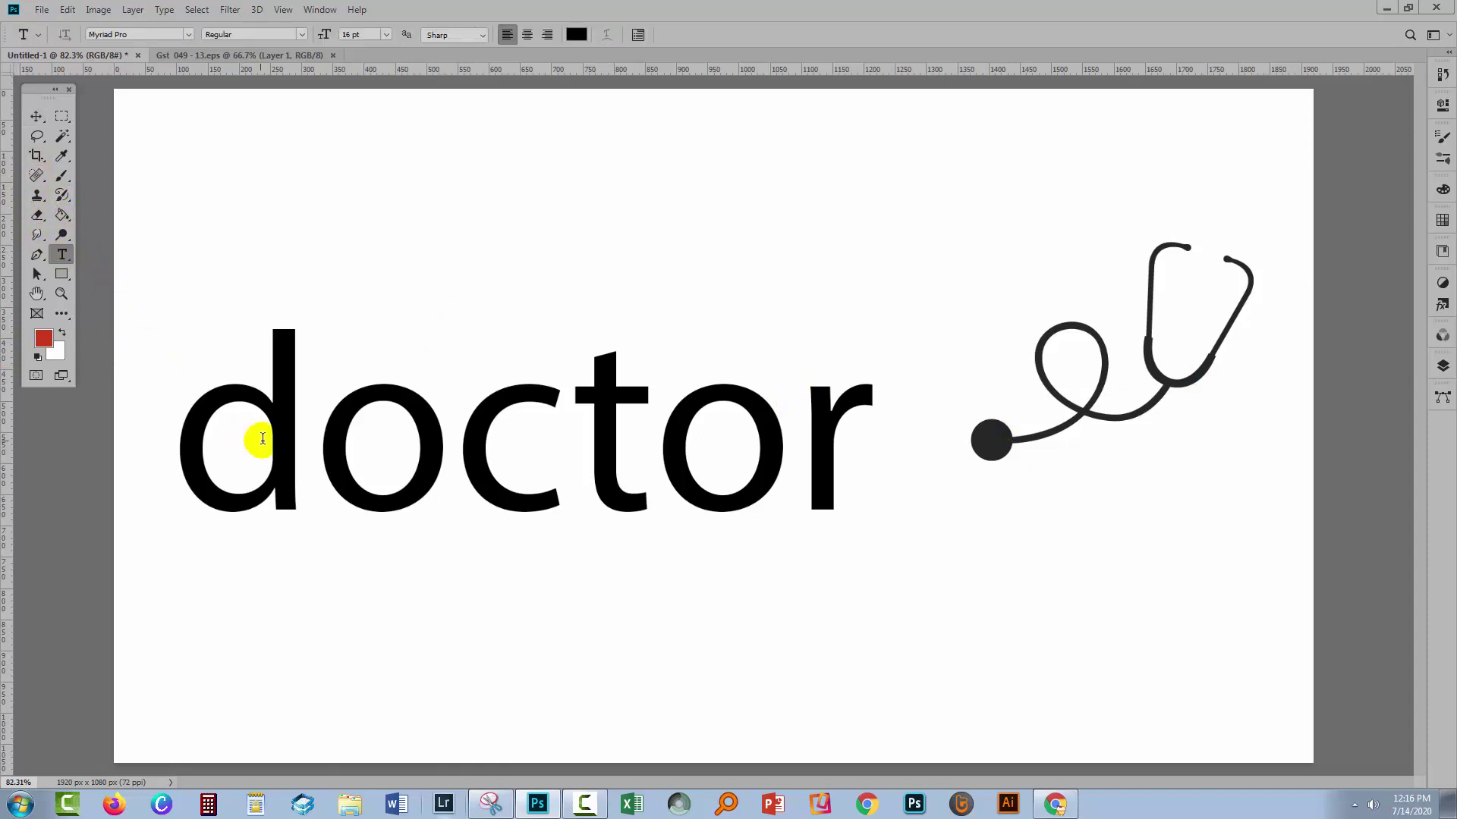
drag(199, 432, 873, 474)
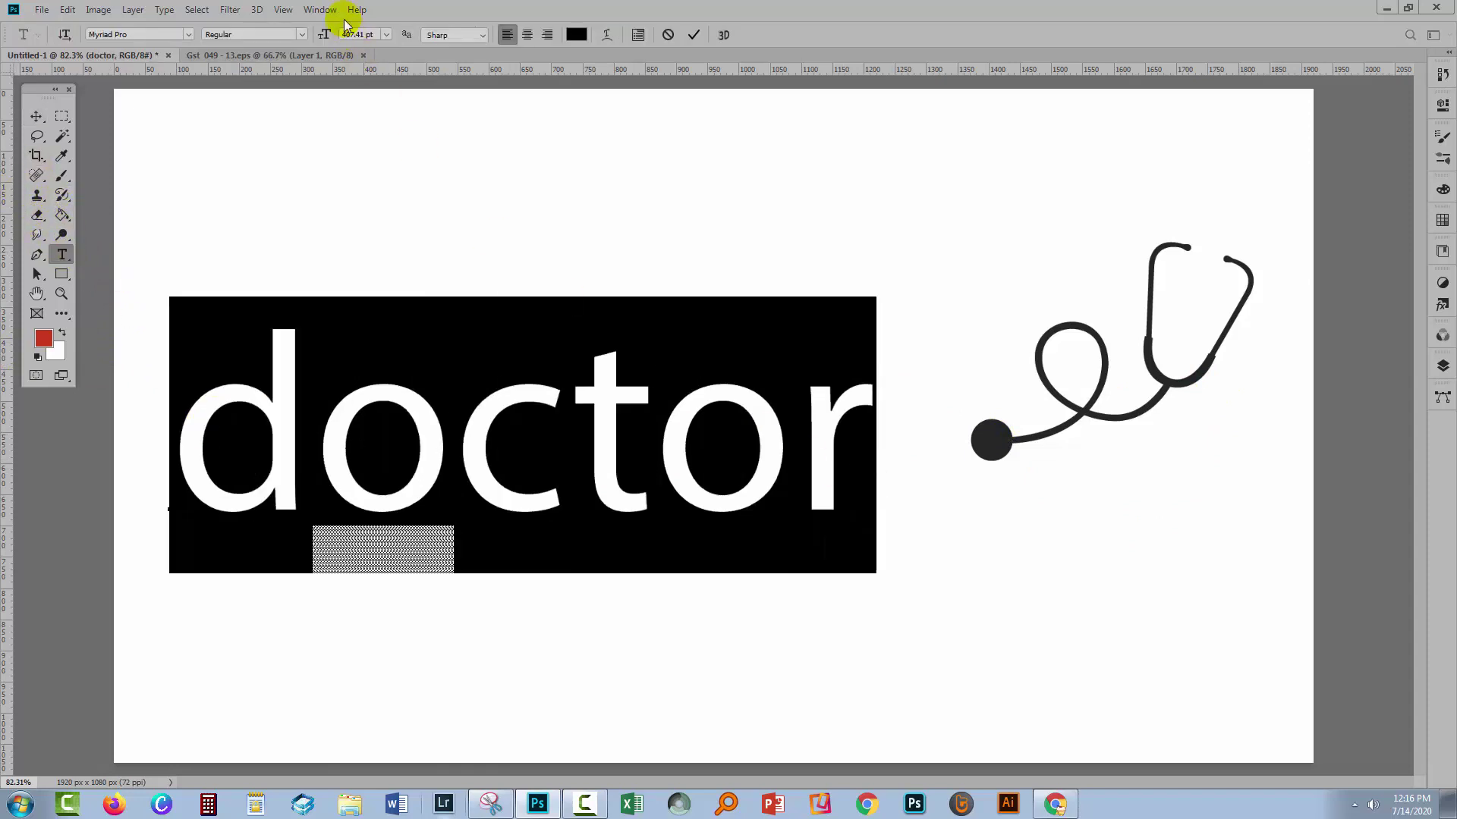
click(186, 35)
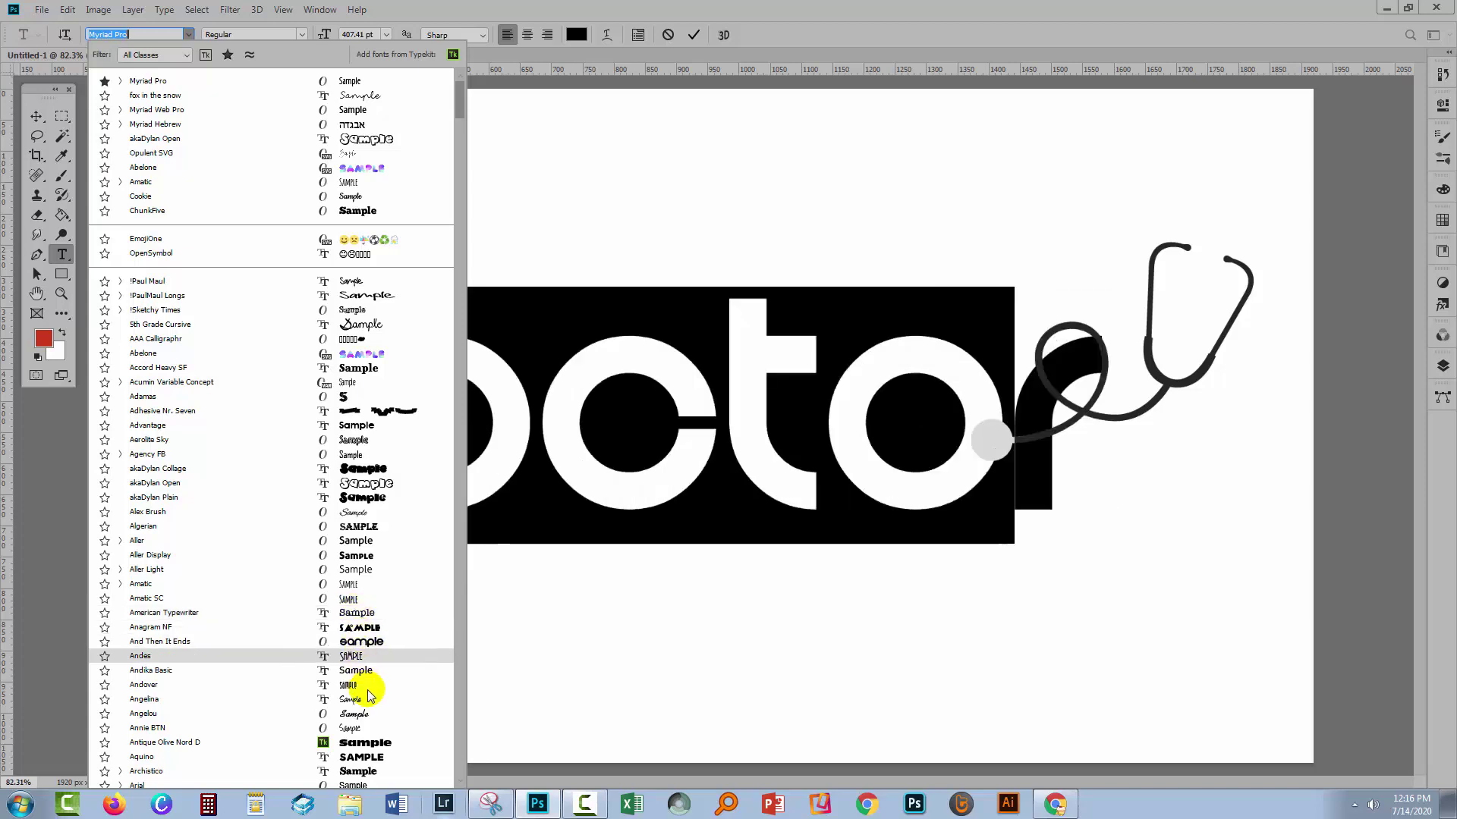
scroll(361, 695, down, 1)
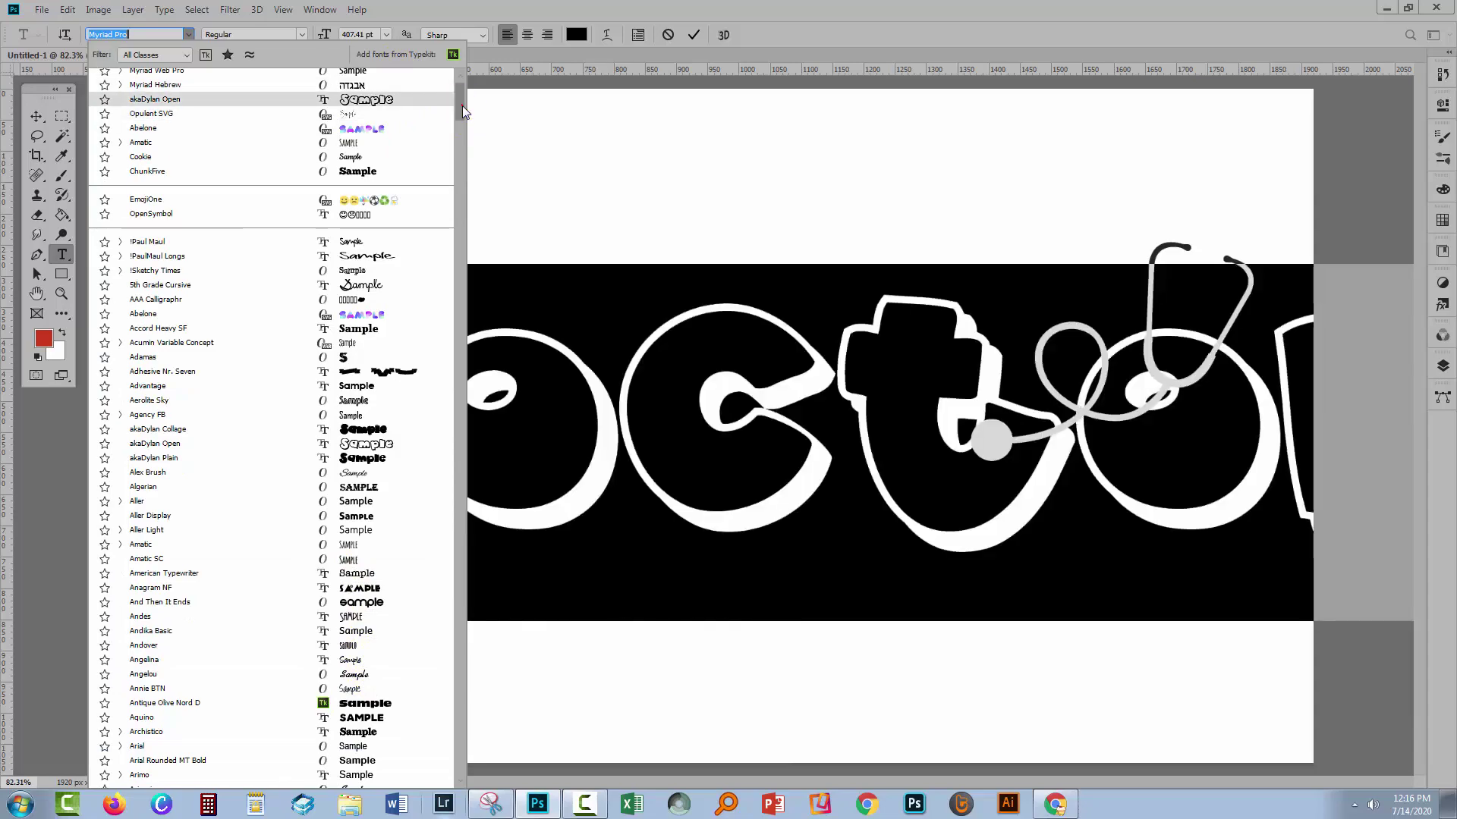
drag(459, 105, 448, 302)
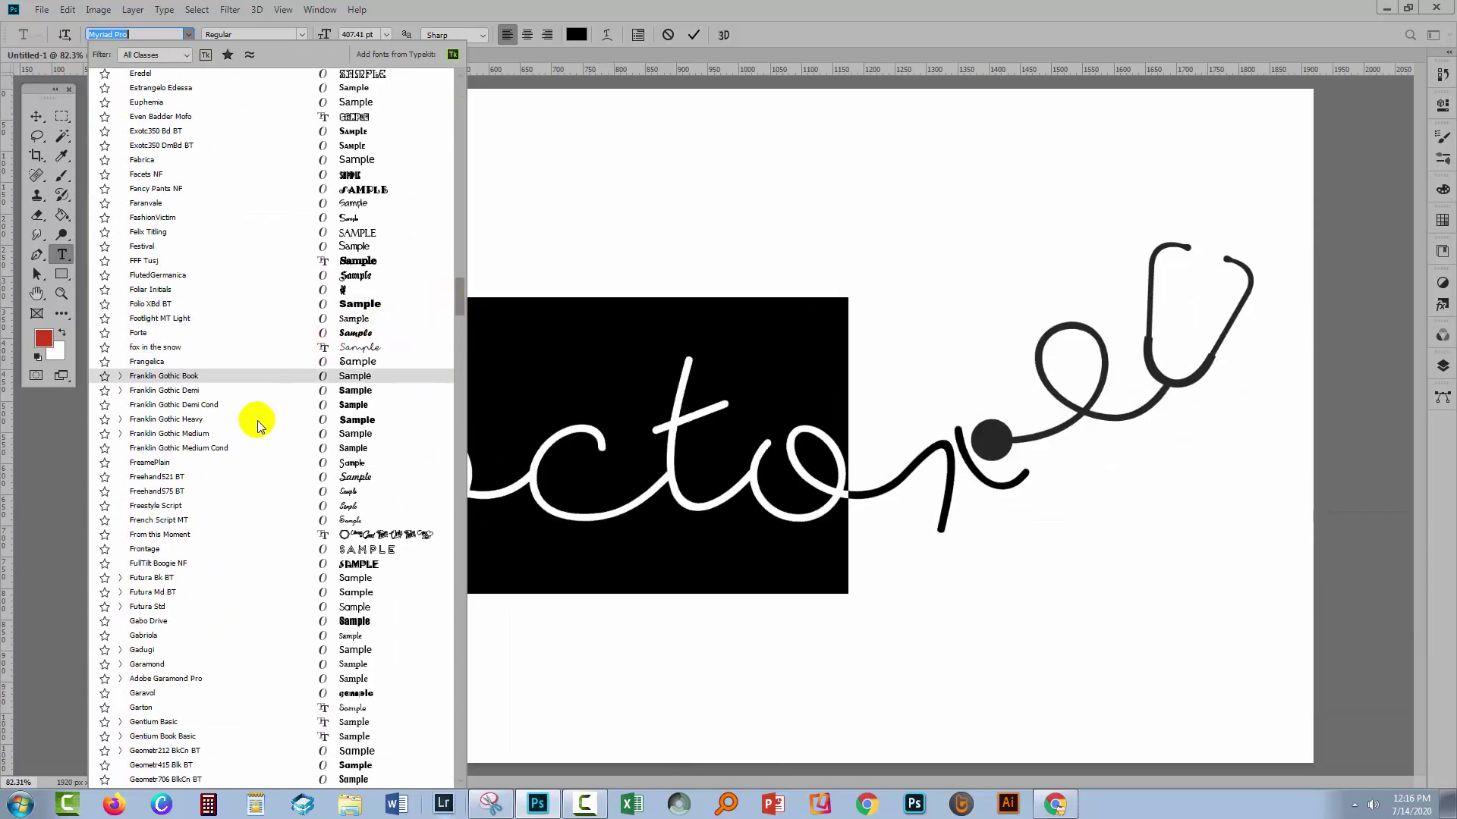
click(169, 350)
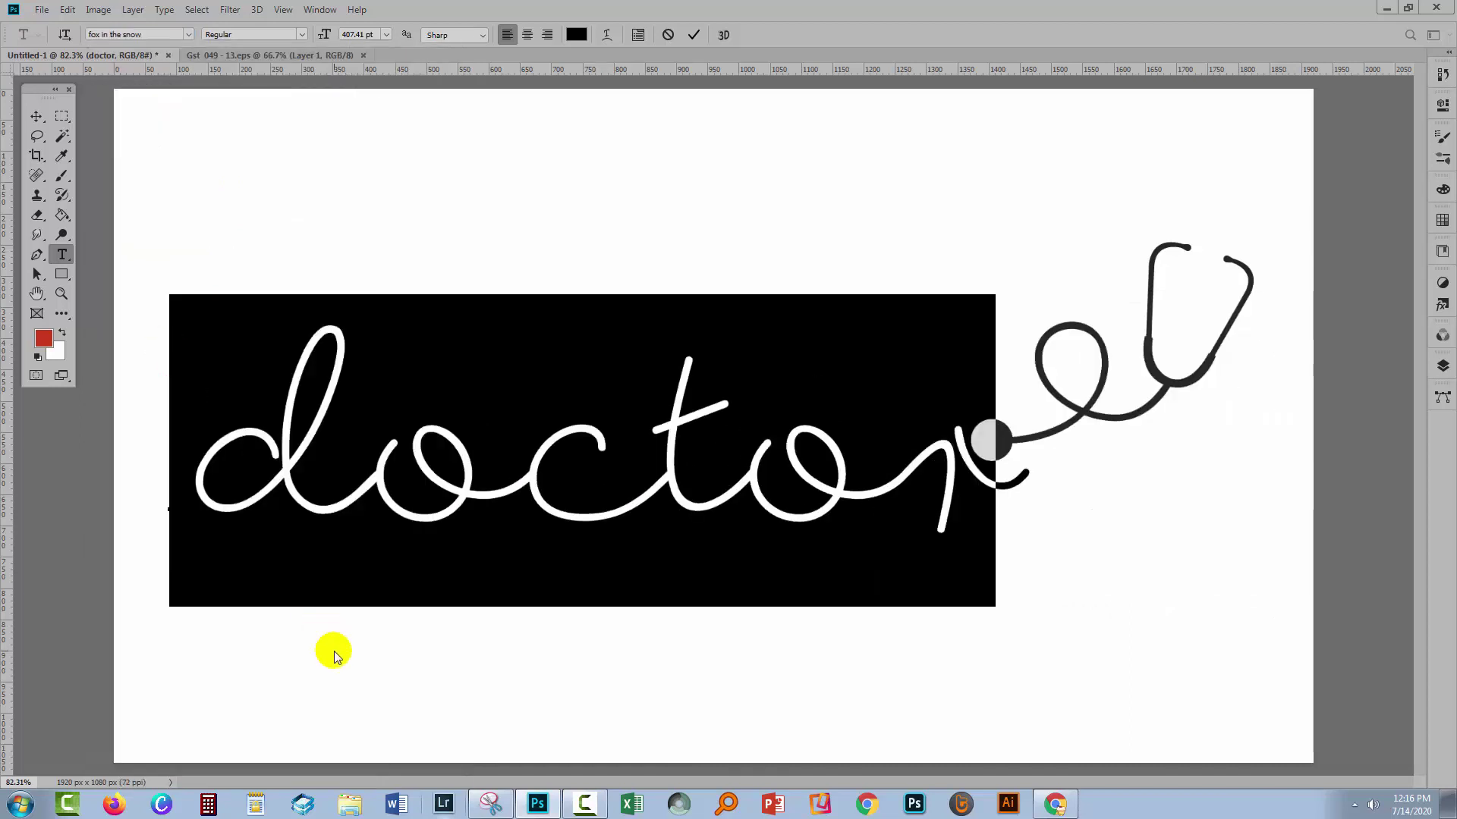
click(694, 36)
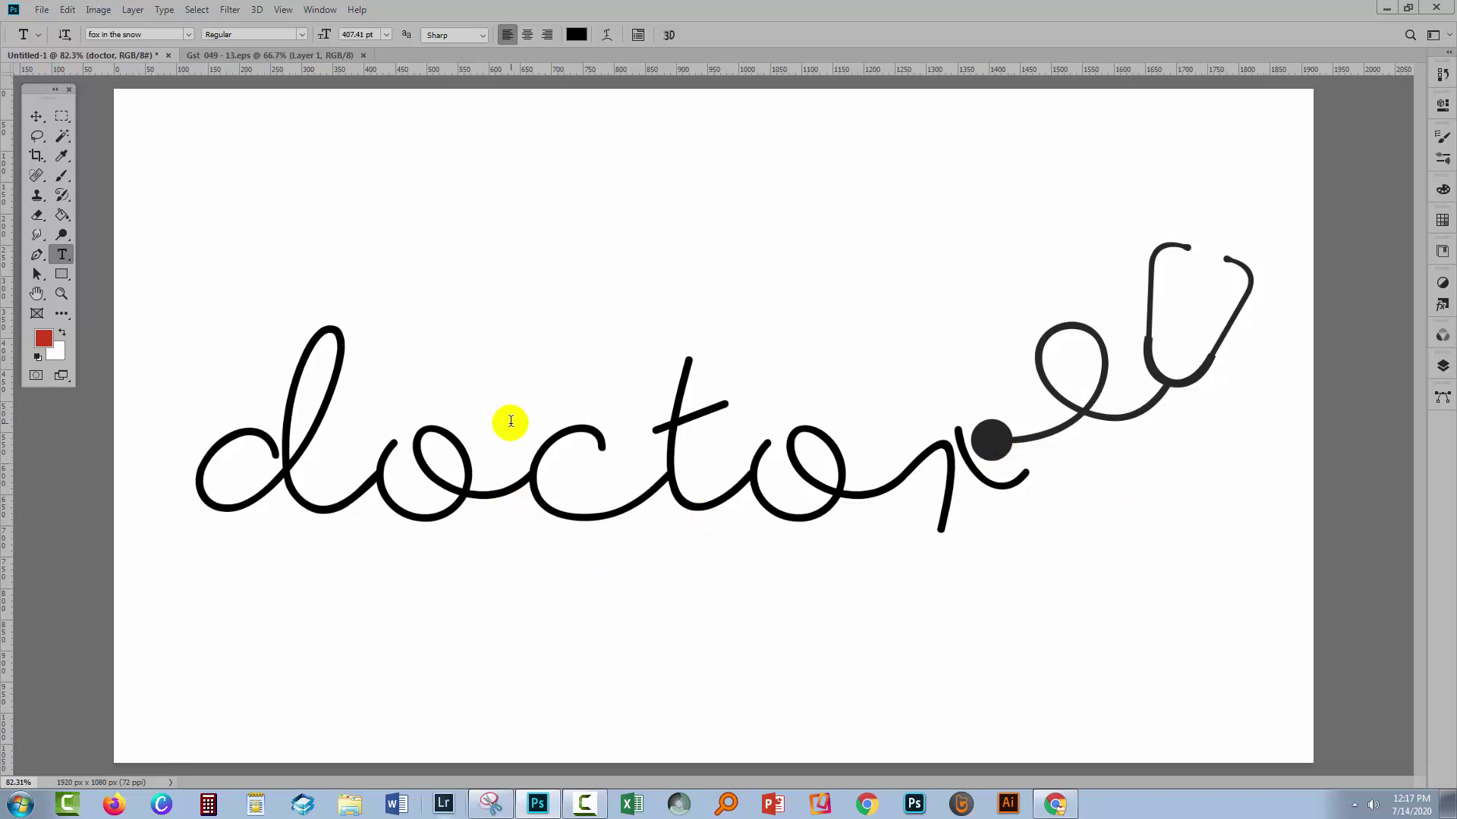
Step: Move the stethoscope's chest piece toward the r and enlarge the stethoscope to about 110%
key(z)
drag(385, 432, 500, 352)
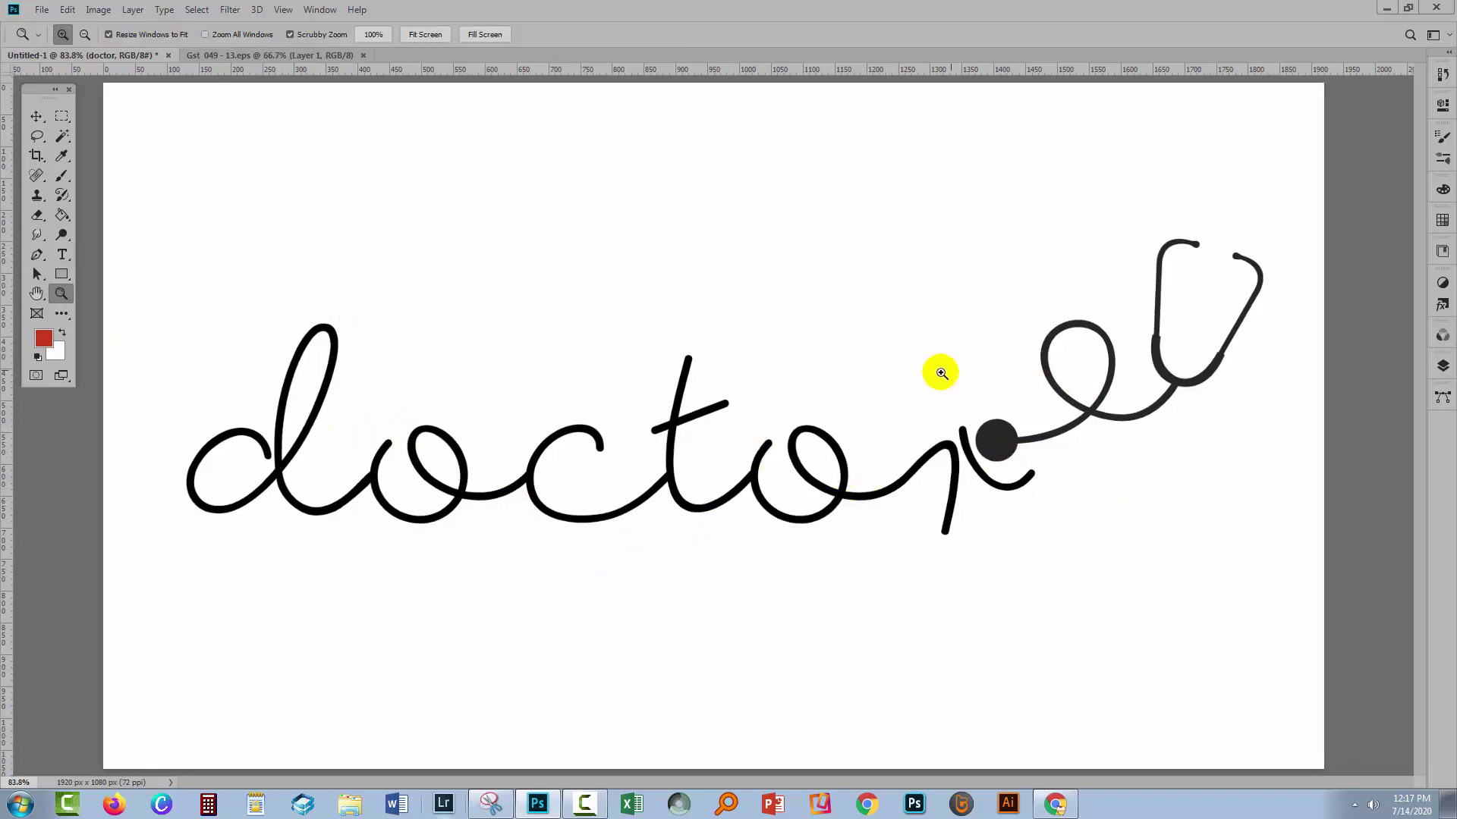
drag(977, 447, 998, 468)
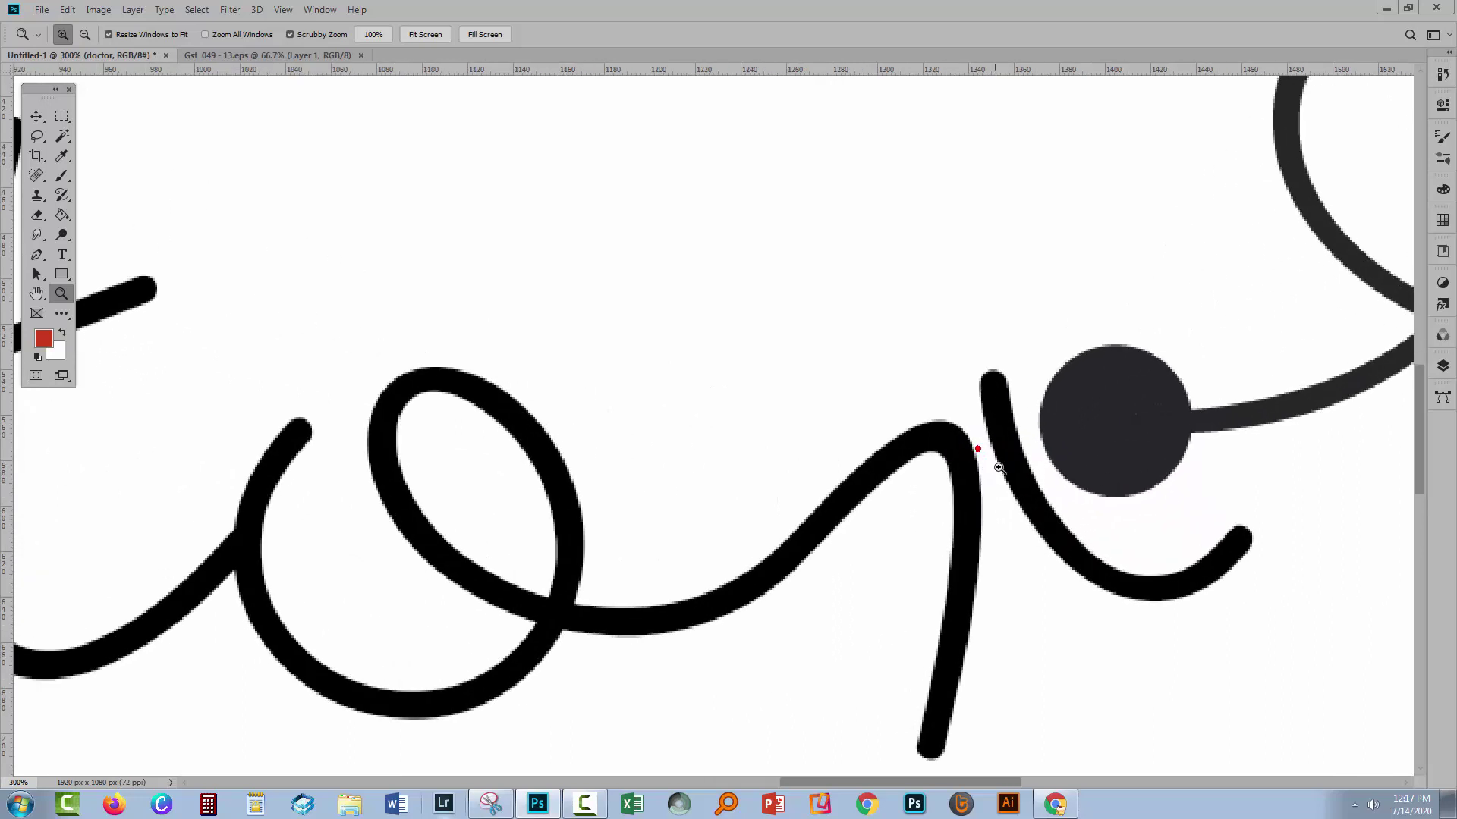
click(36, 118)
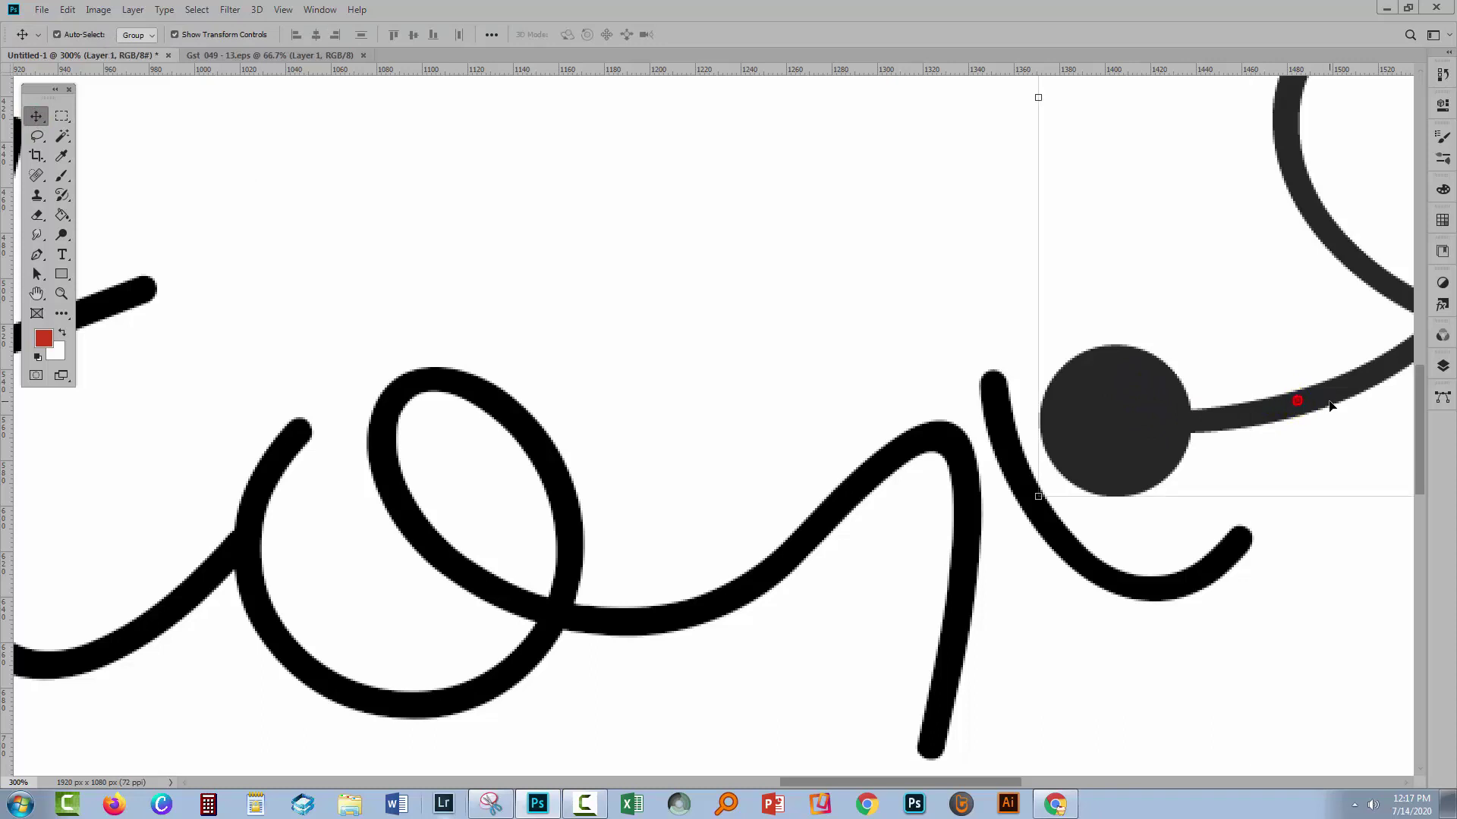
mouse_move(1325, 402)
mouse_down()
mouse_move(1140, 546)
mouse_move(1087, 527)
mouse_move(1030, 478)
mouse_move(1019, 526)
mouse_up()
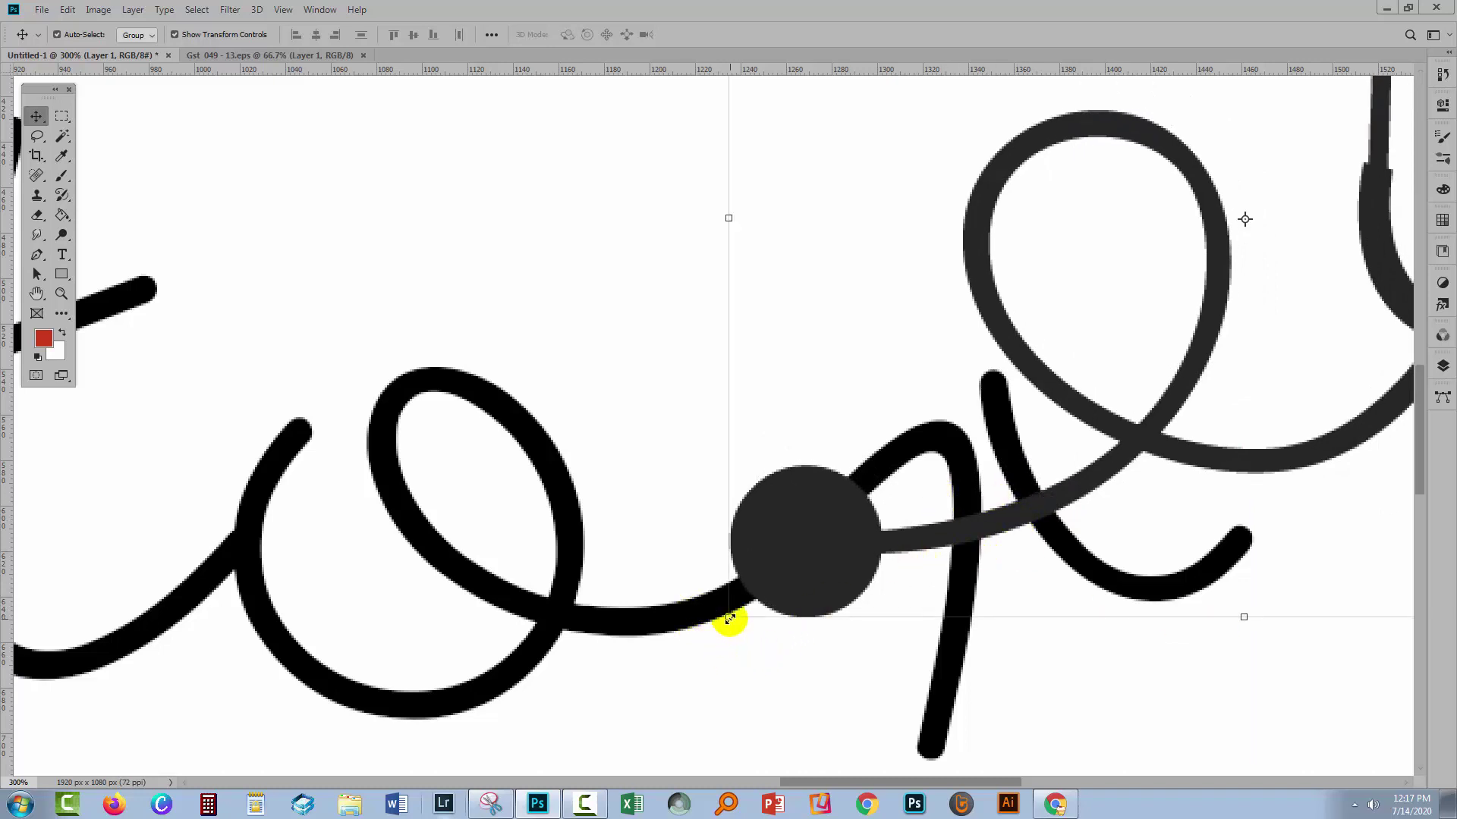
drag(729, 619, 632, 690)
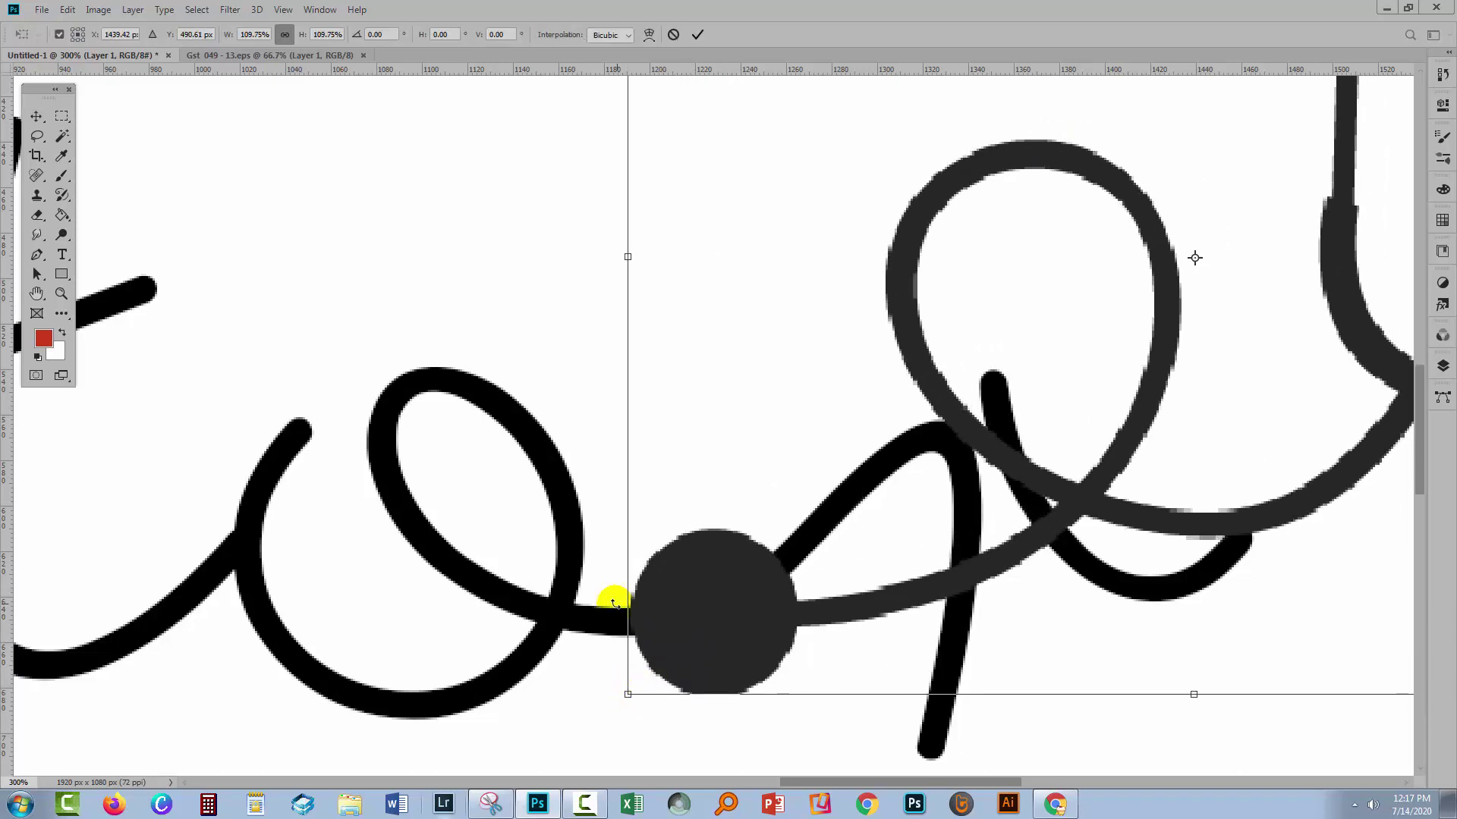
click(508, 335)
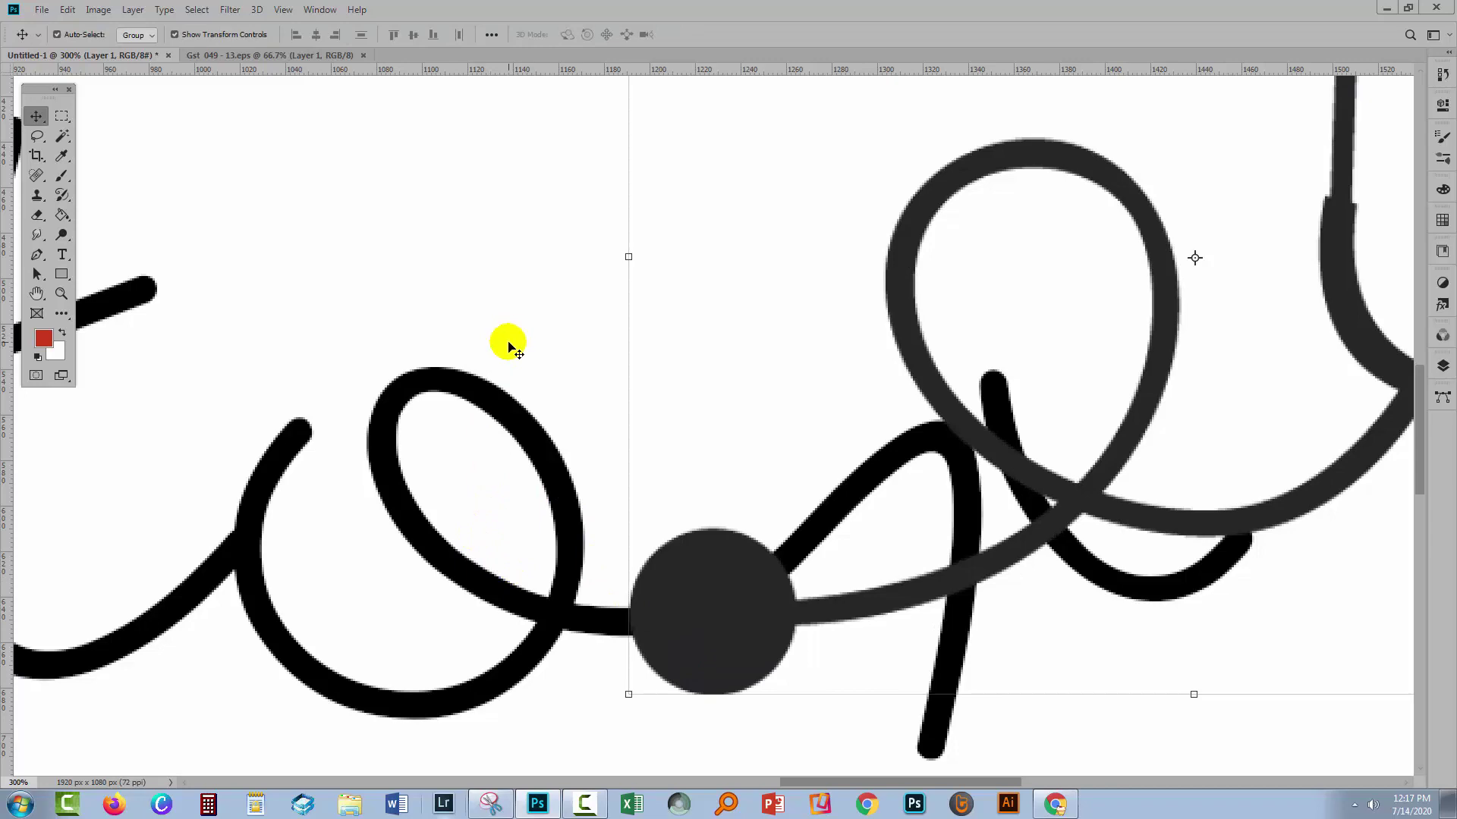
key(ctrl+0)
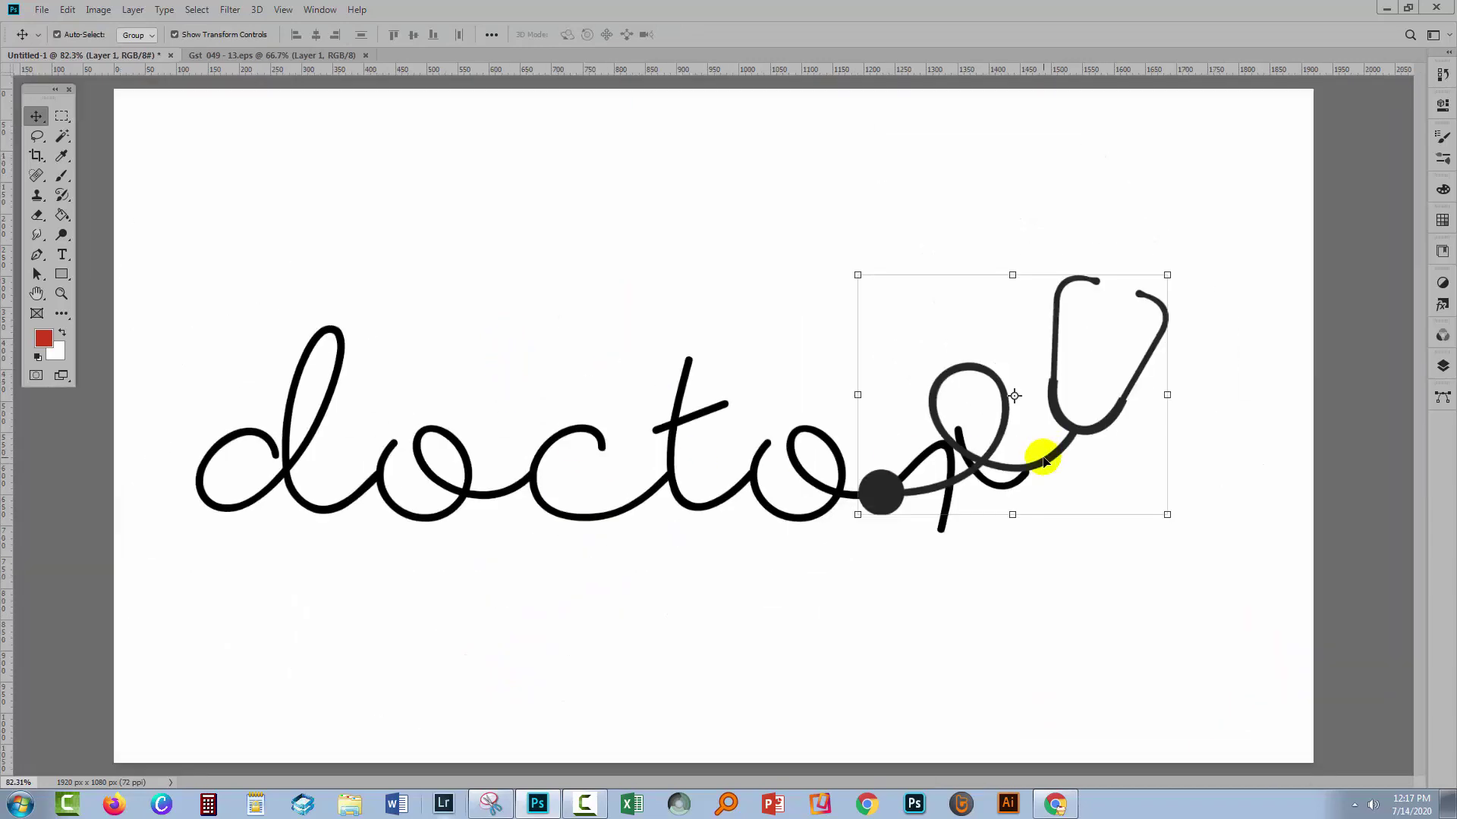
drag(1044, 461, 1133, 453)
Step: Set the doctor text layer's font size to 380 pt
click(604, 456)
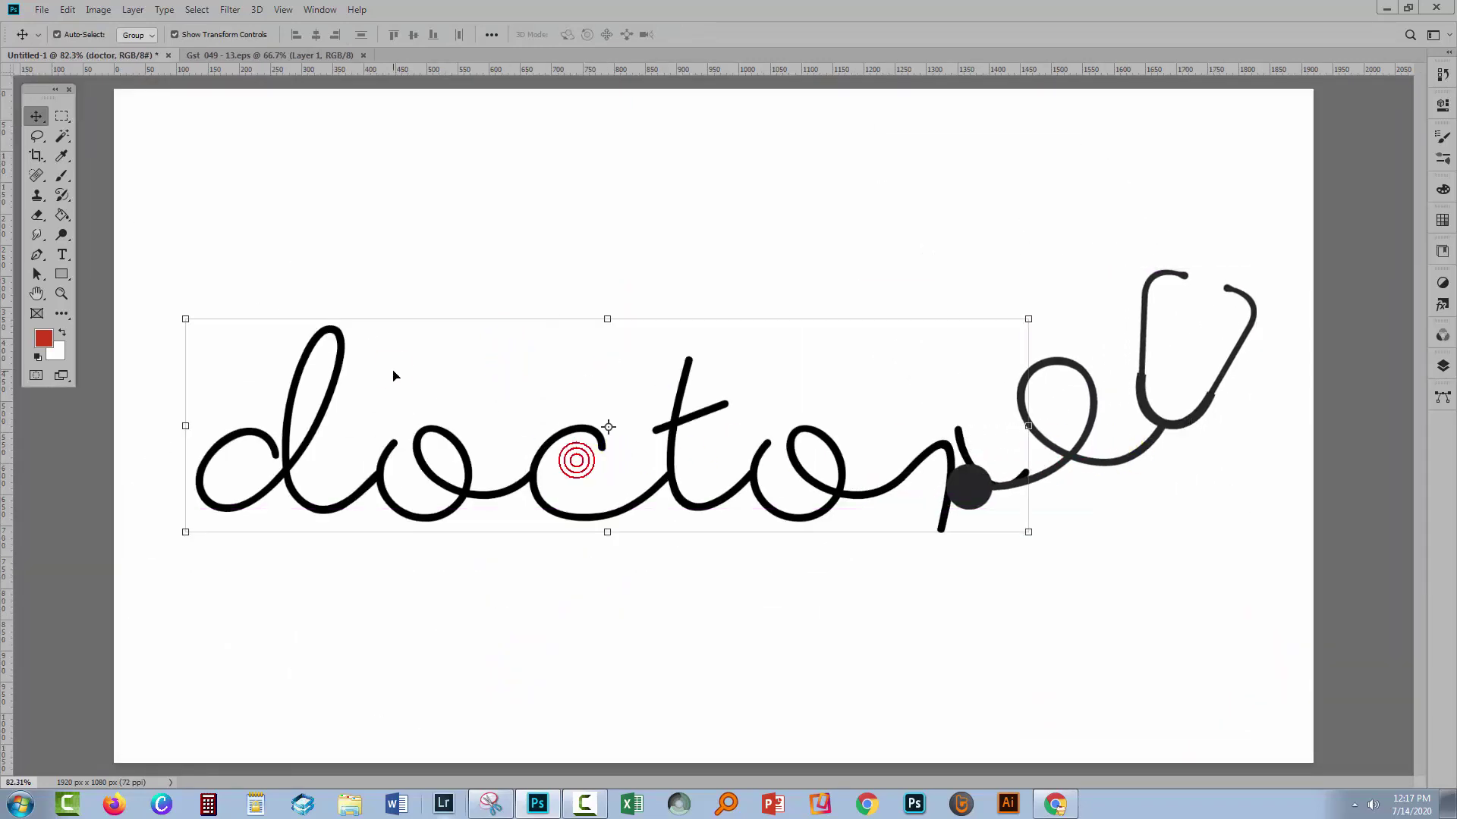
click(63, 254)
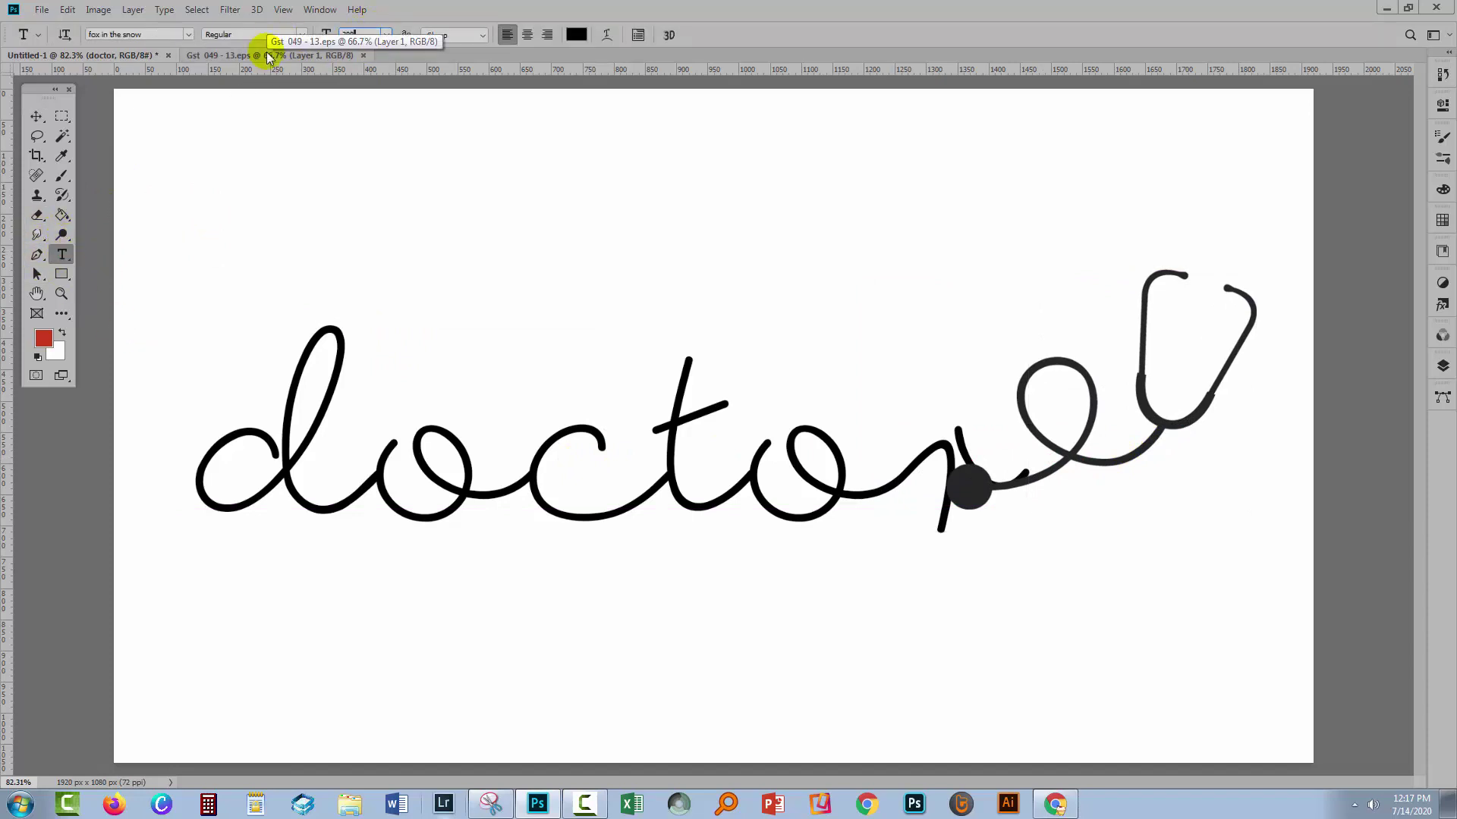
key(Tab)
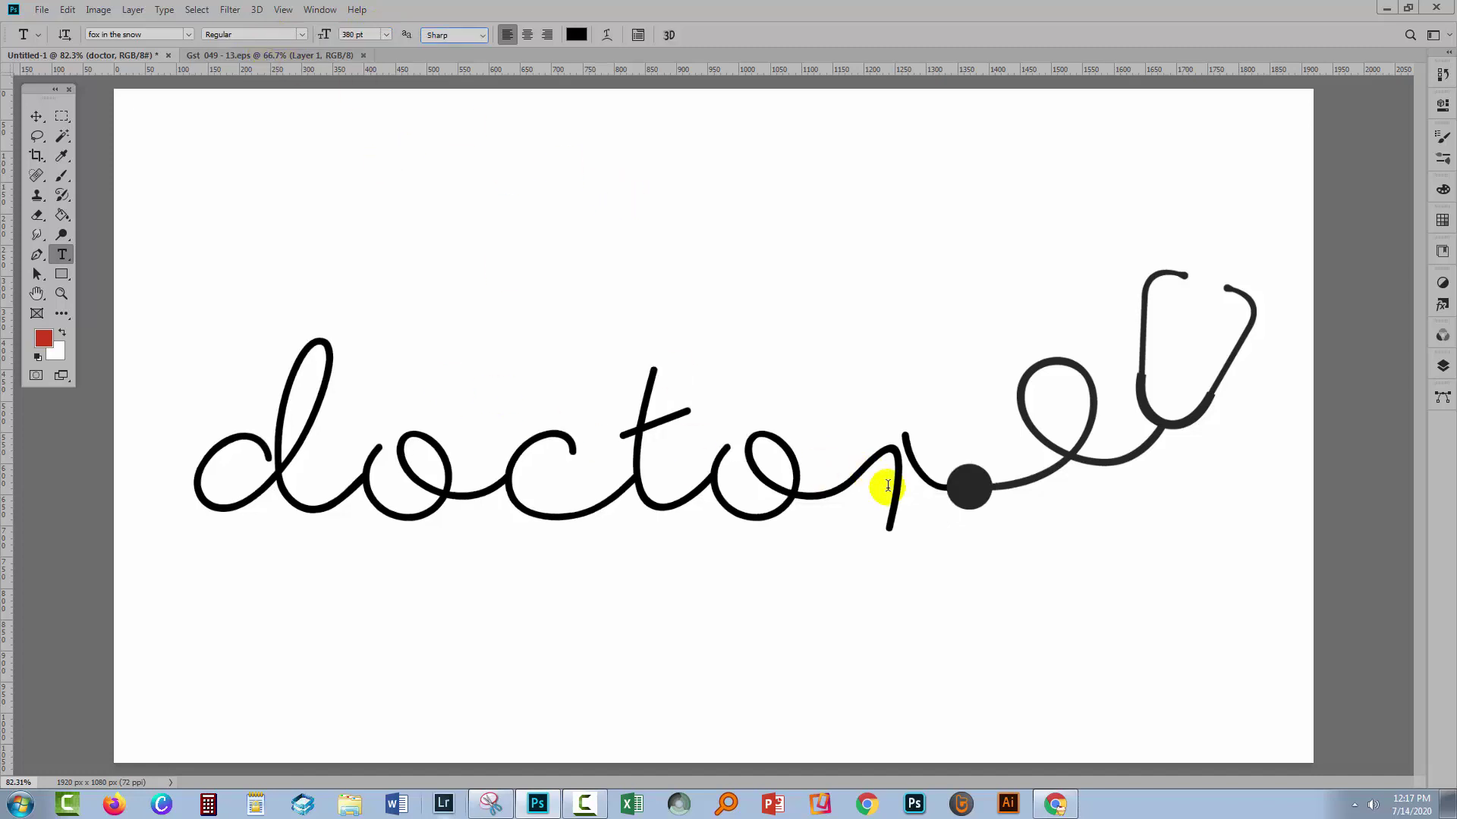
click(339, 29)
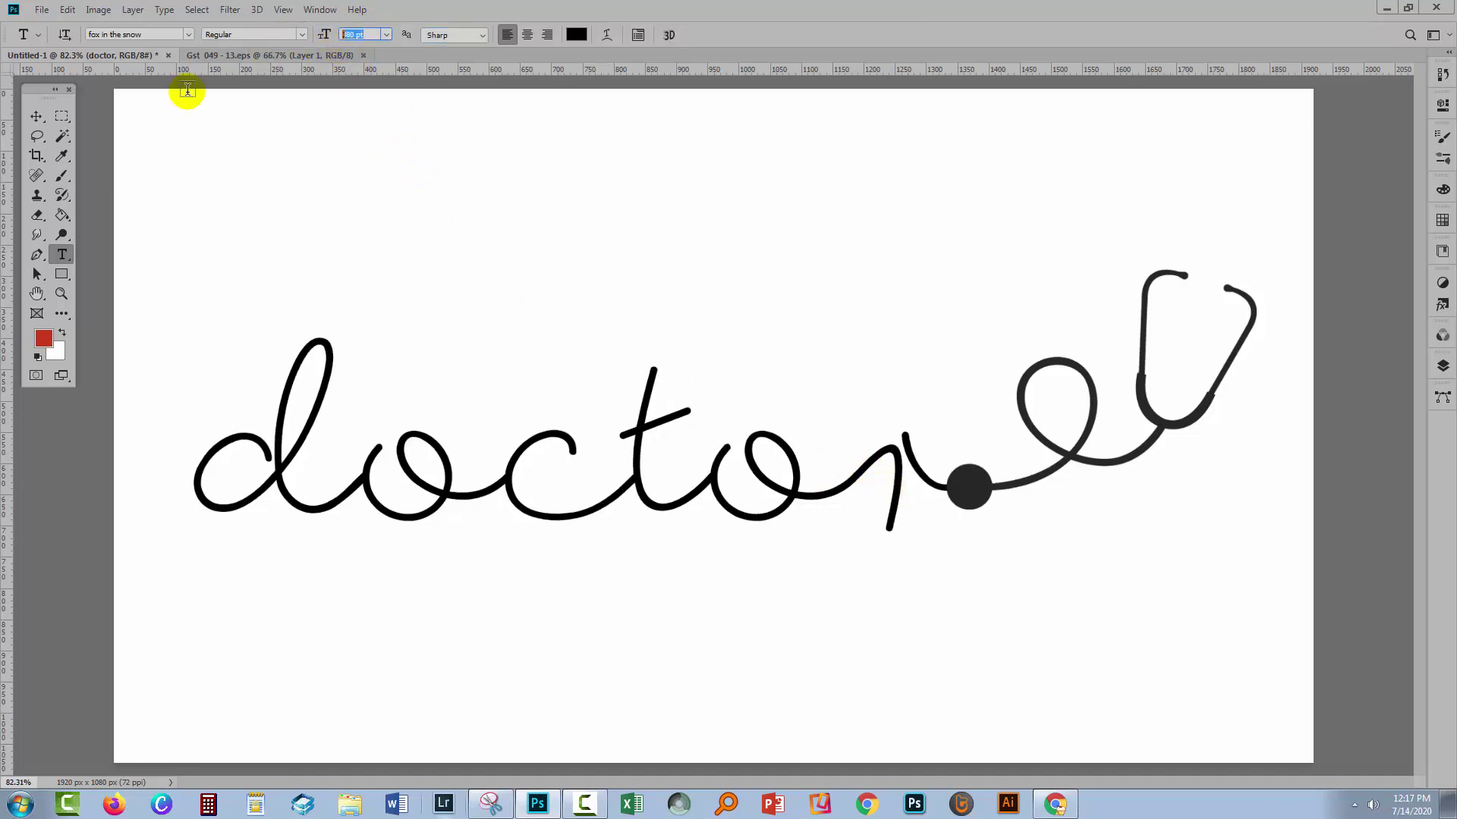
Step: Make the text 400 pt and nudge doctor and the stethoscope slightly into alignment
key(Tab)
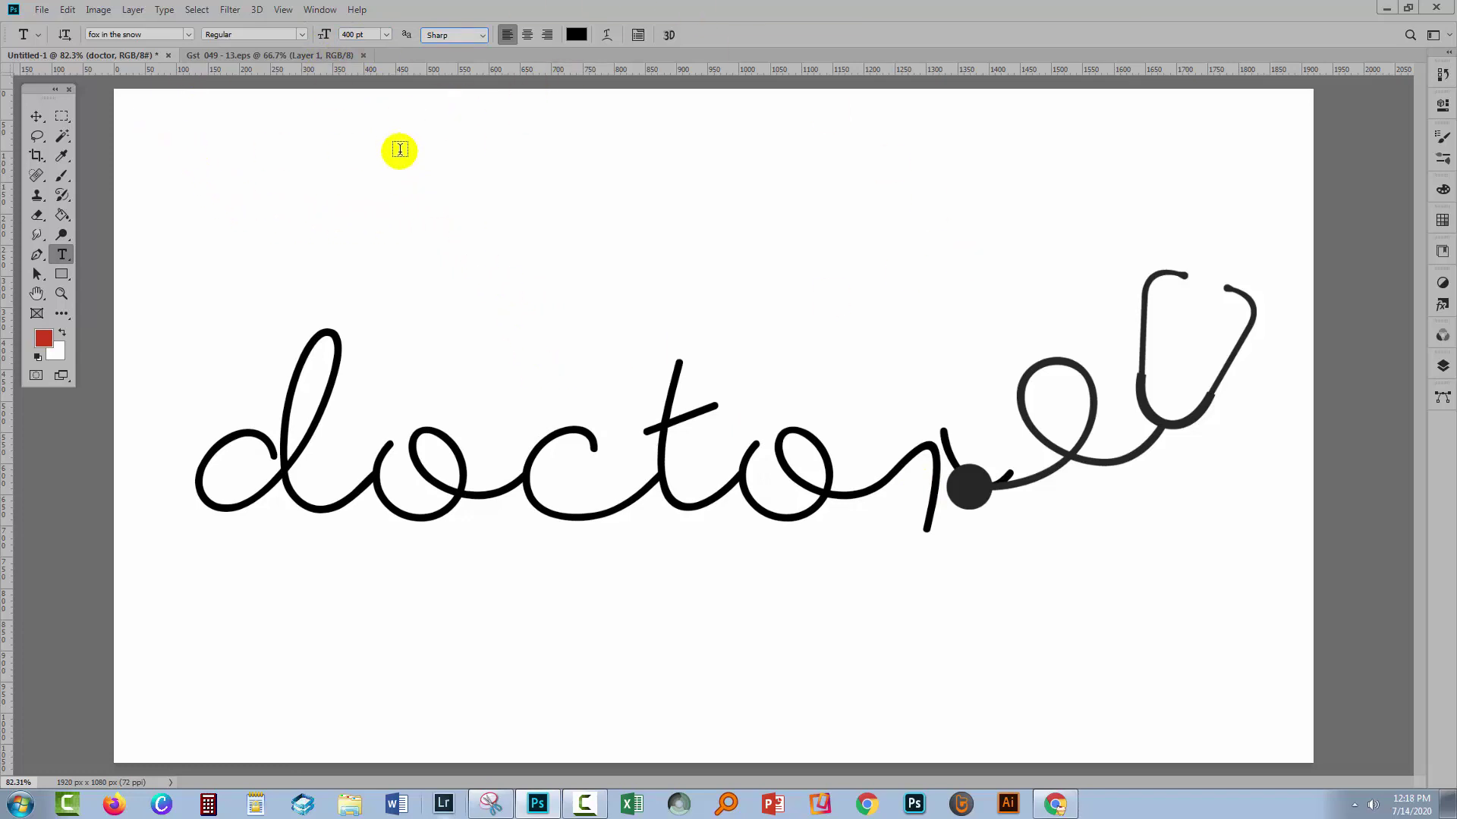
click(35, 116)
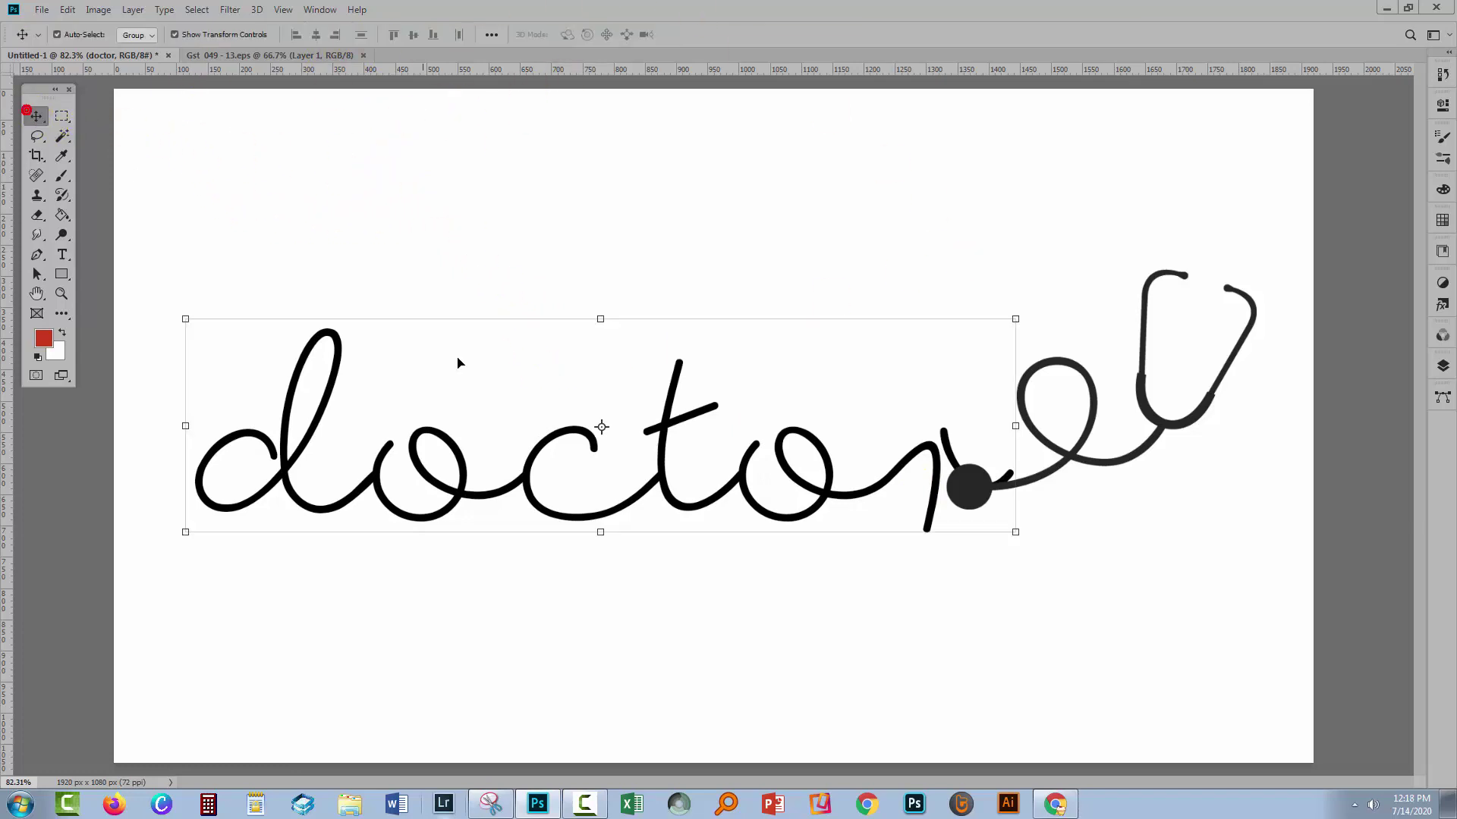
drag(760, 512, 769, 527)
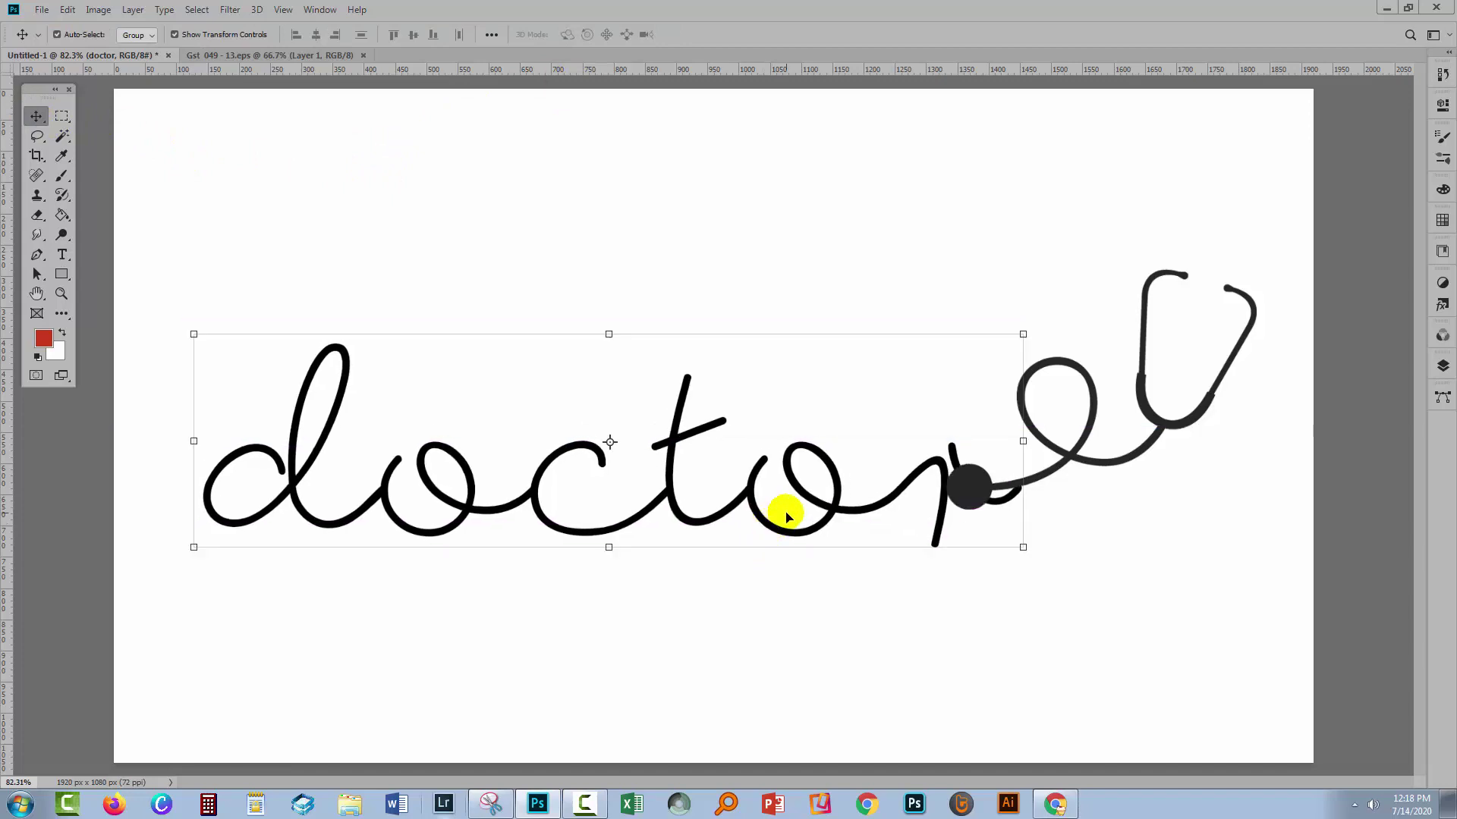
click(1108, 447)
click(1136, 354)
key(F7)
mouse_move(1069, 424)
mouse_down()
mouse_move(1090, 429)
mouse_move(1083, 417)
mouse_up()
Step: Colour the letters of doctor red (f60c0c)
click(692, 502)
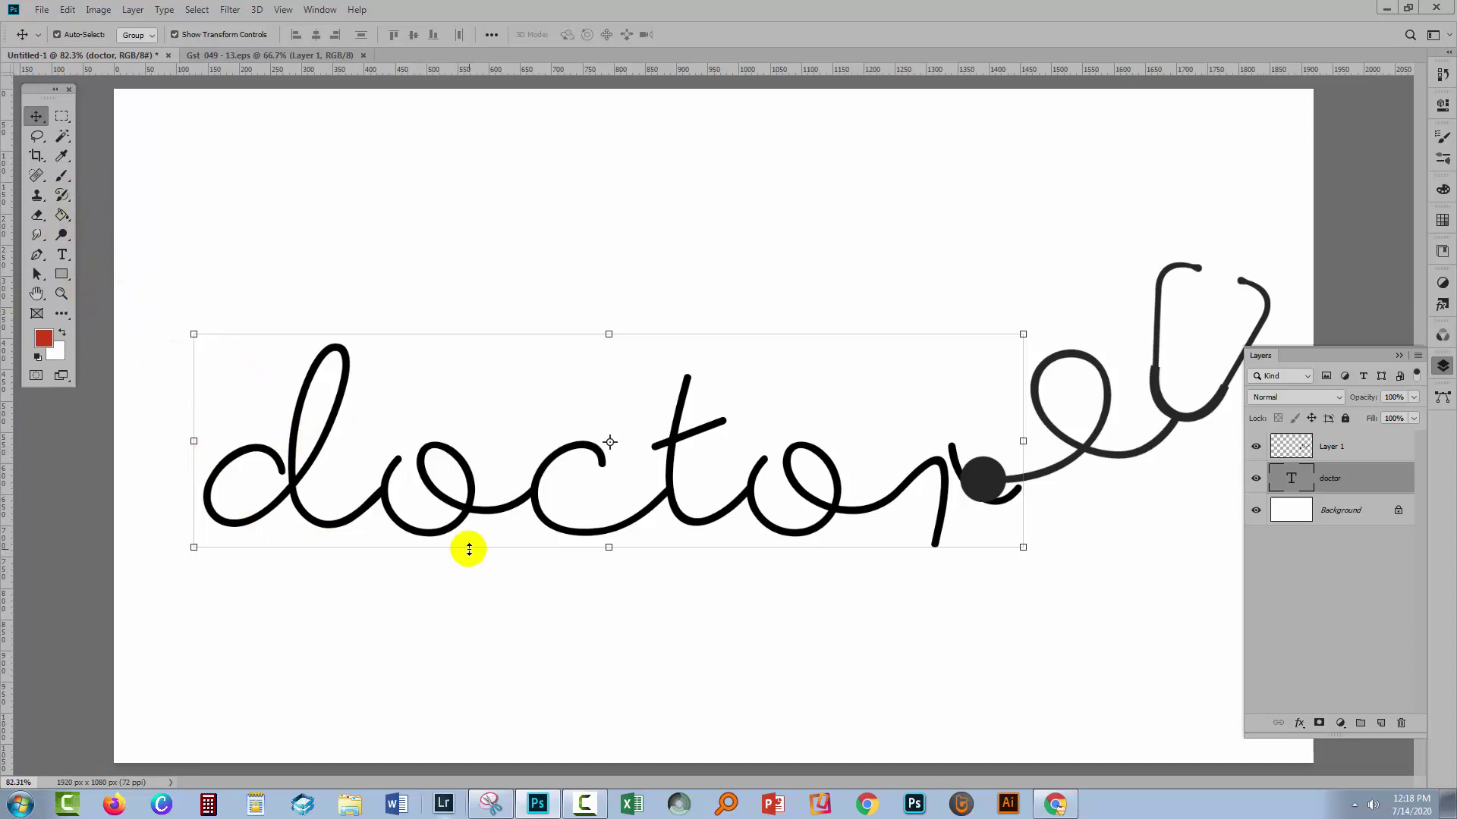
click(65, 258)
drag(181, 495, 976, 481)
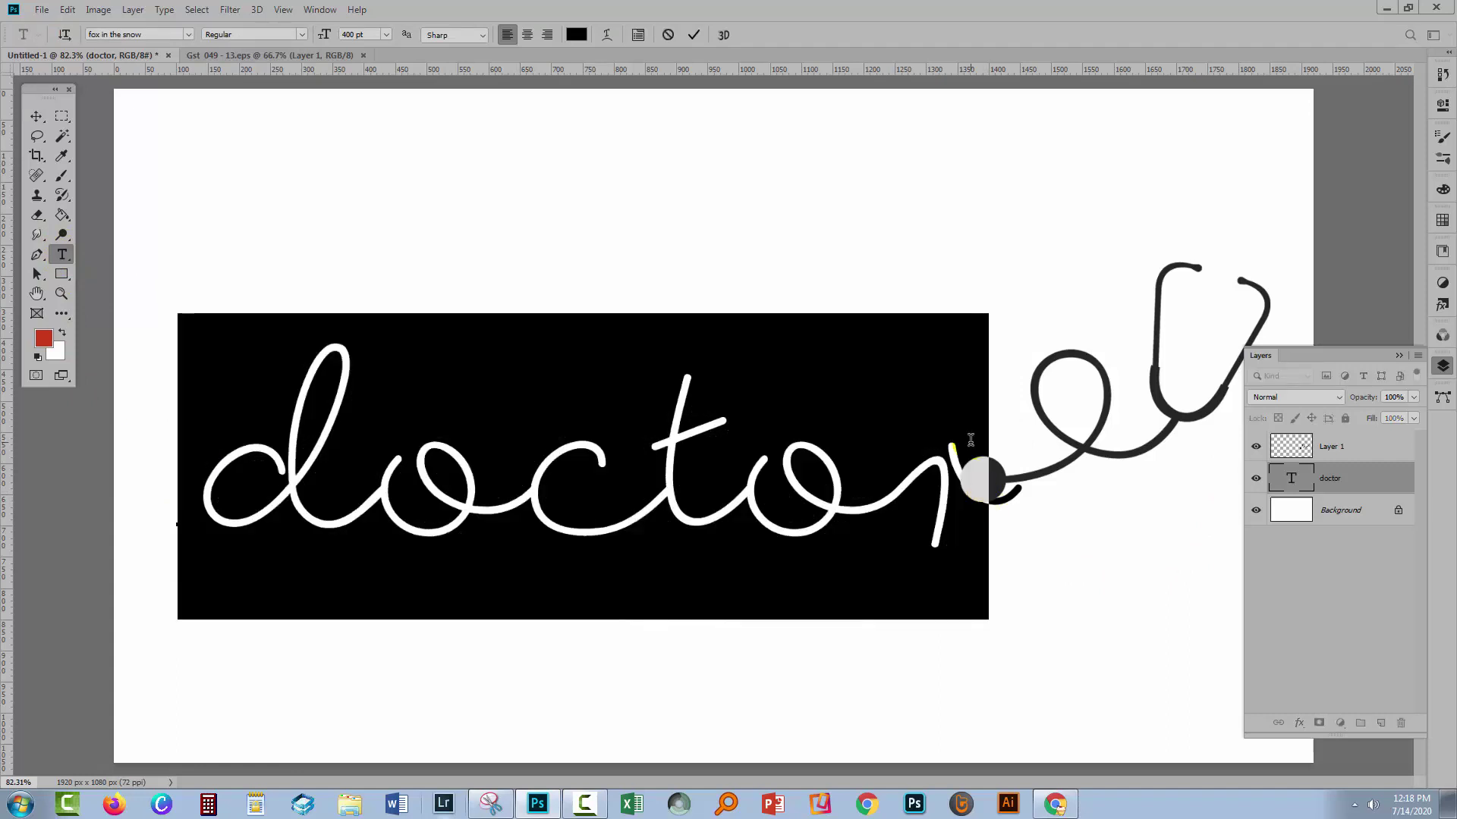
click(576, 34)
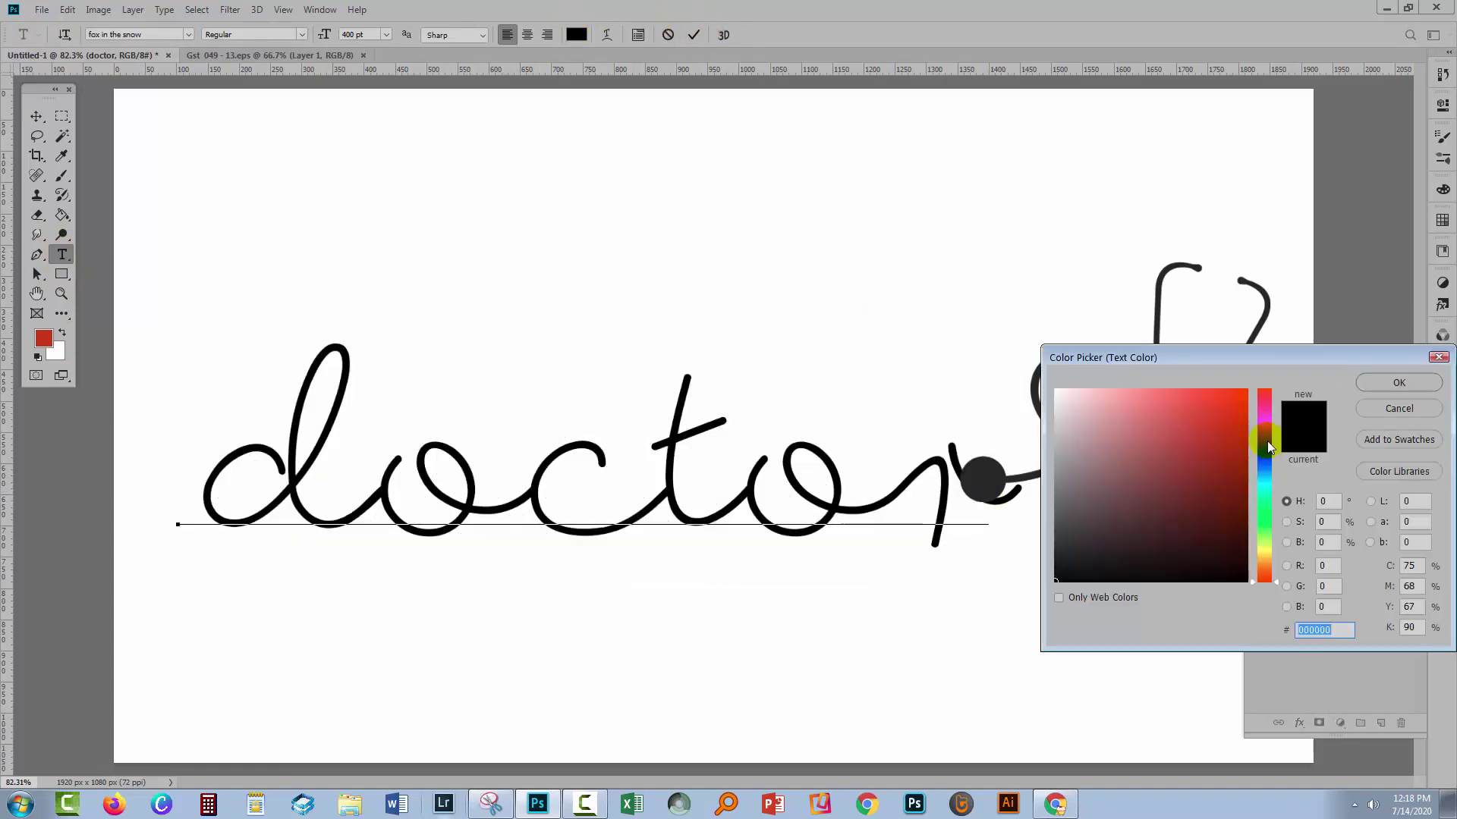
click(1219, 395)
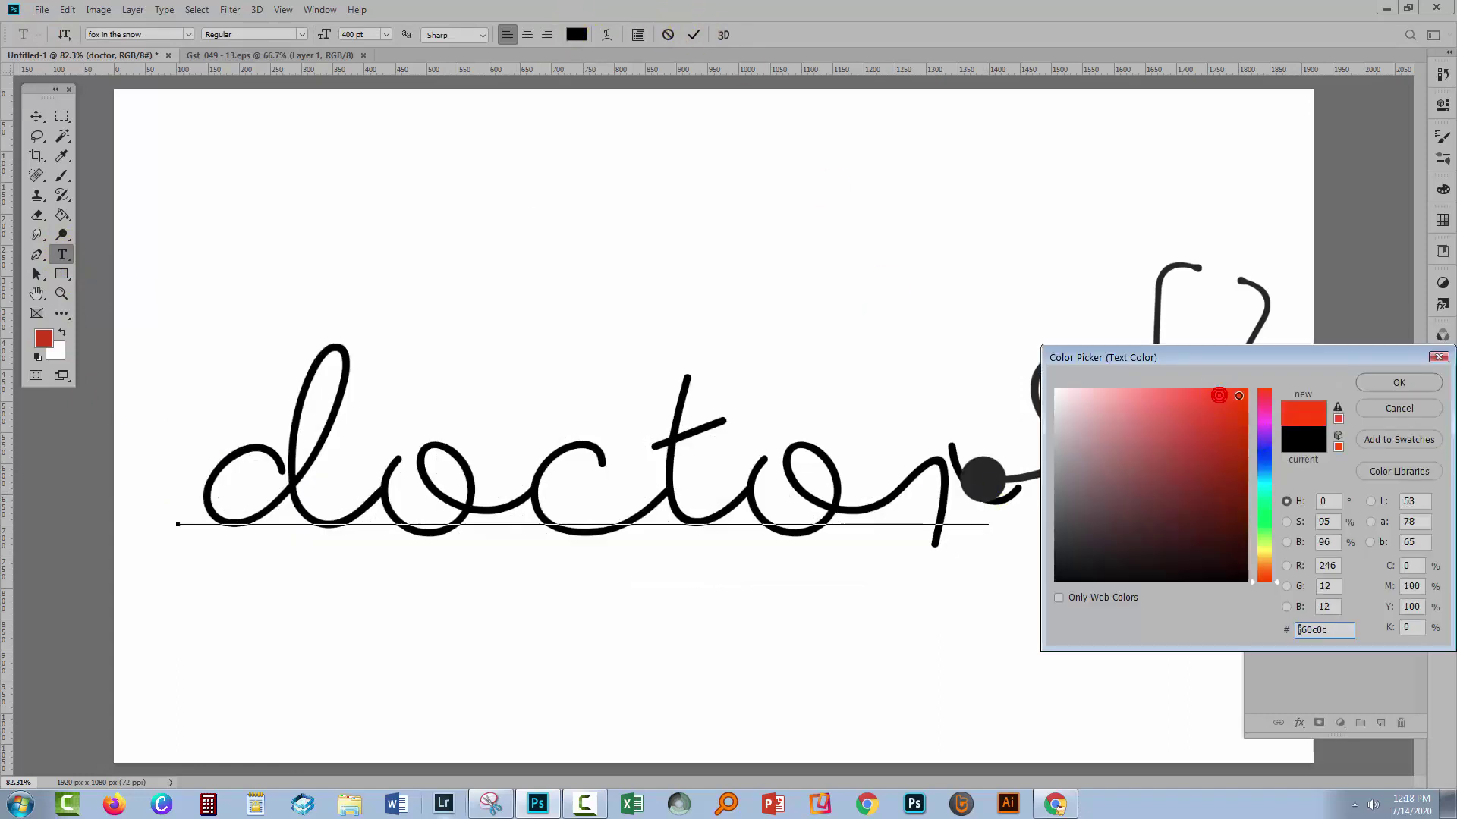
click(1372, 389)
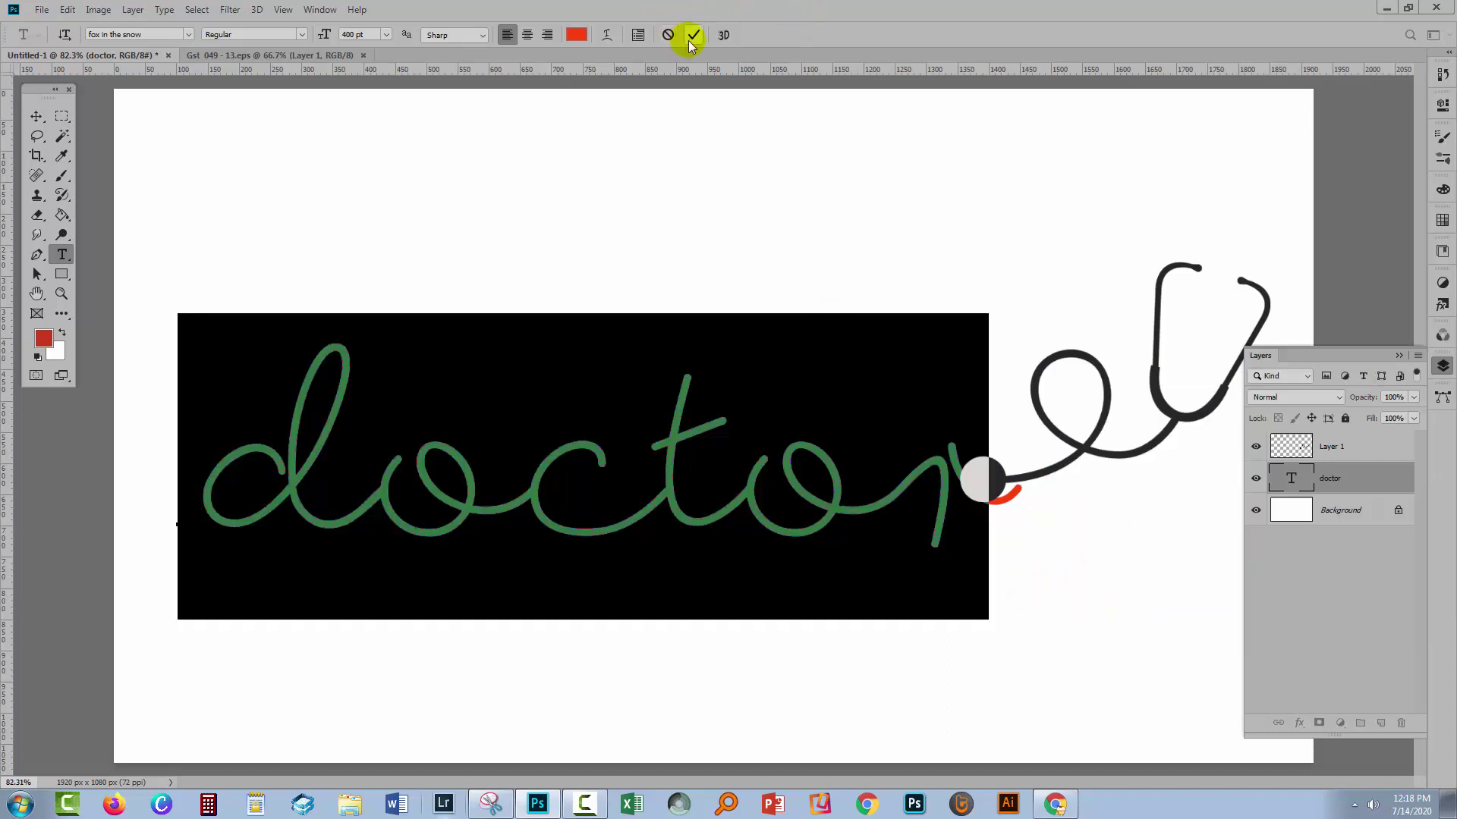
click(691, 36)
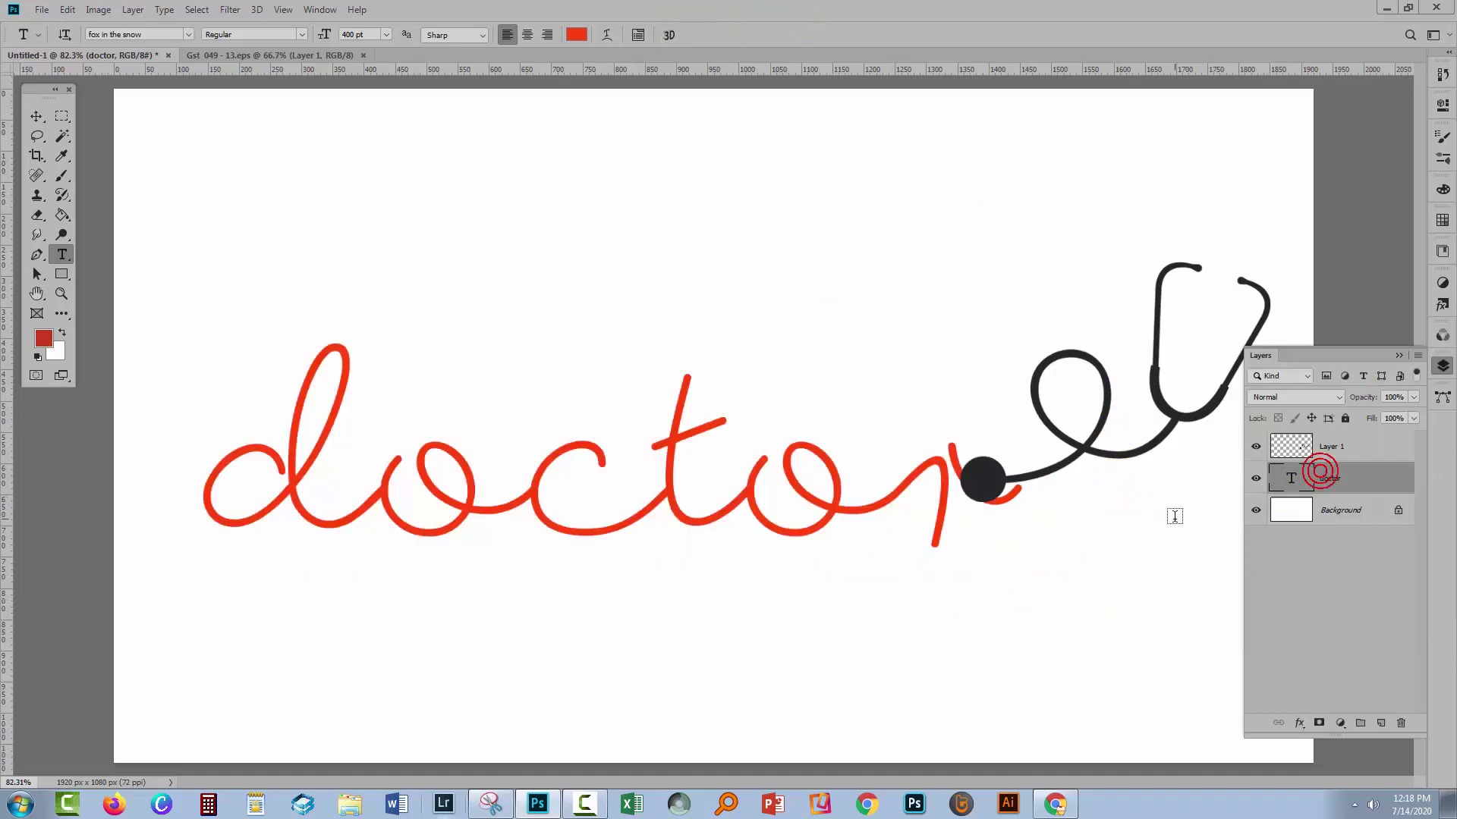
Step: Erase the round chest piece from the stethoscope layer
click(34, 116)
drag(1078, 455, 1086, 302)
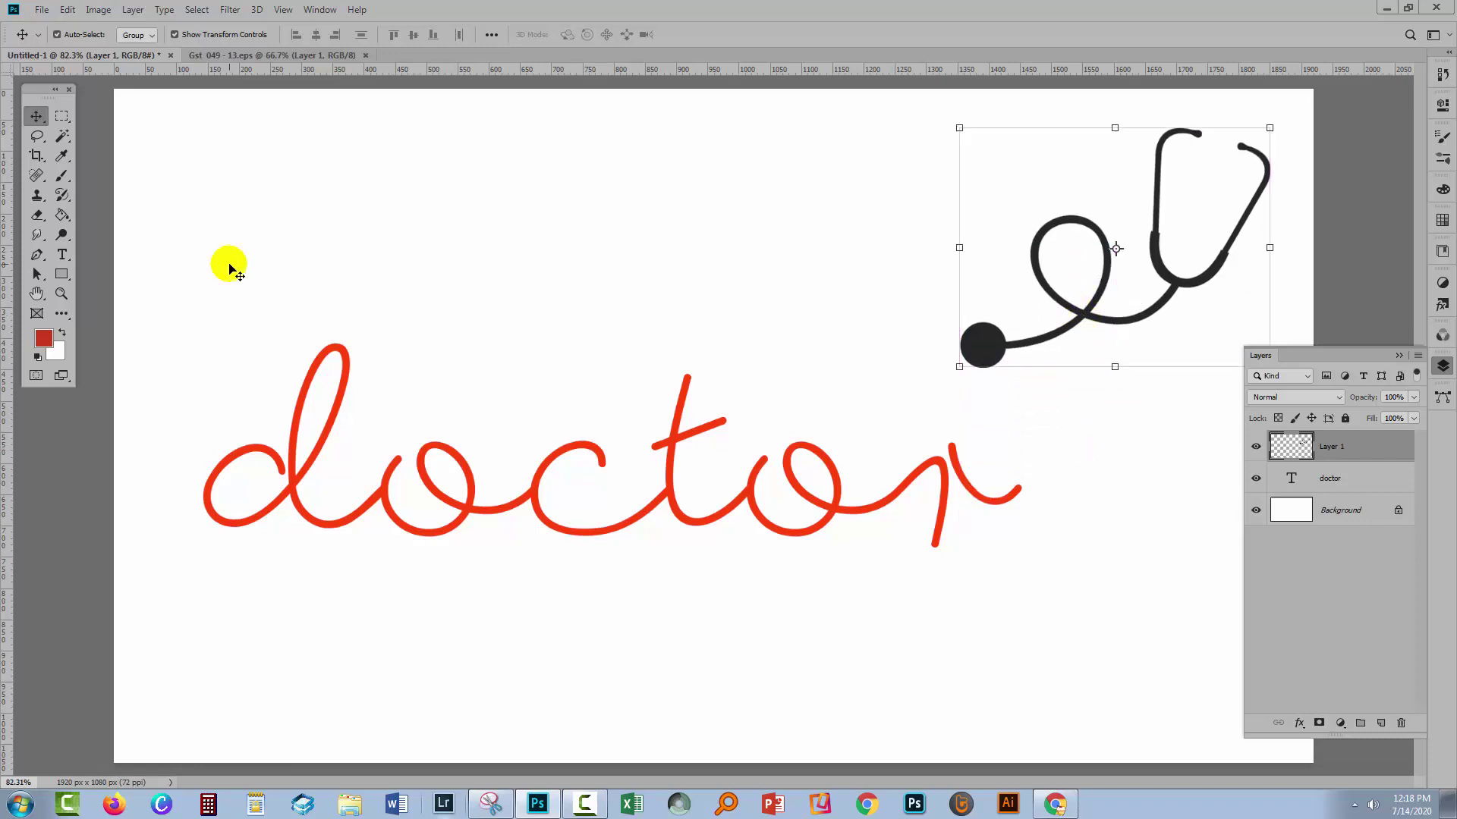
click(38, 216)
drag(946, 357, 978, 347)
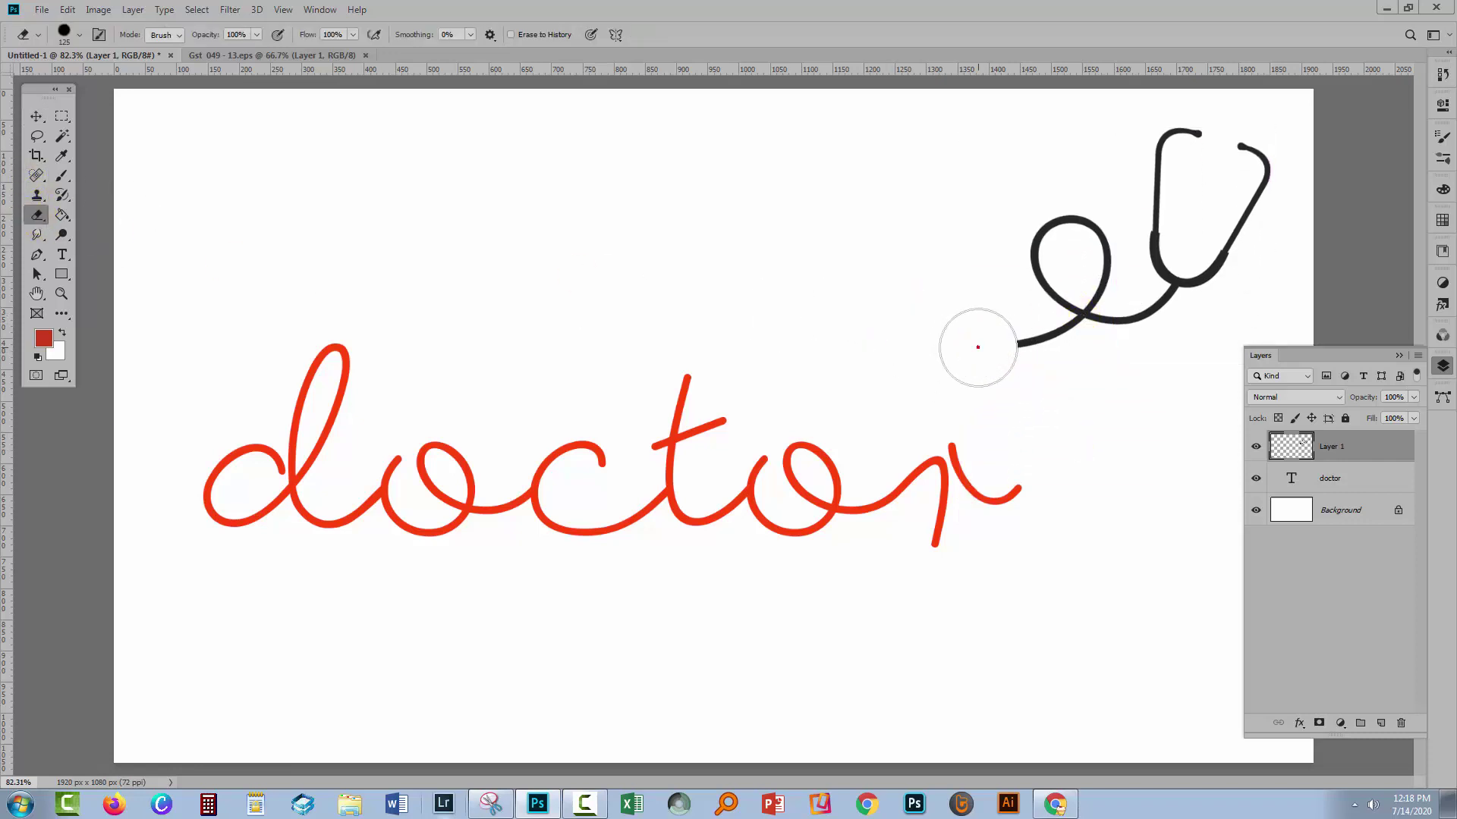
Step: Rotate the stethoscope about -22° and place its tubing end just beside the r
click(35, 119)
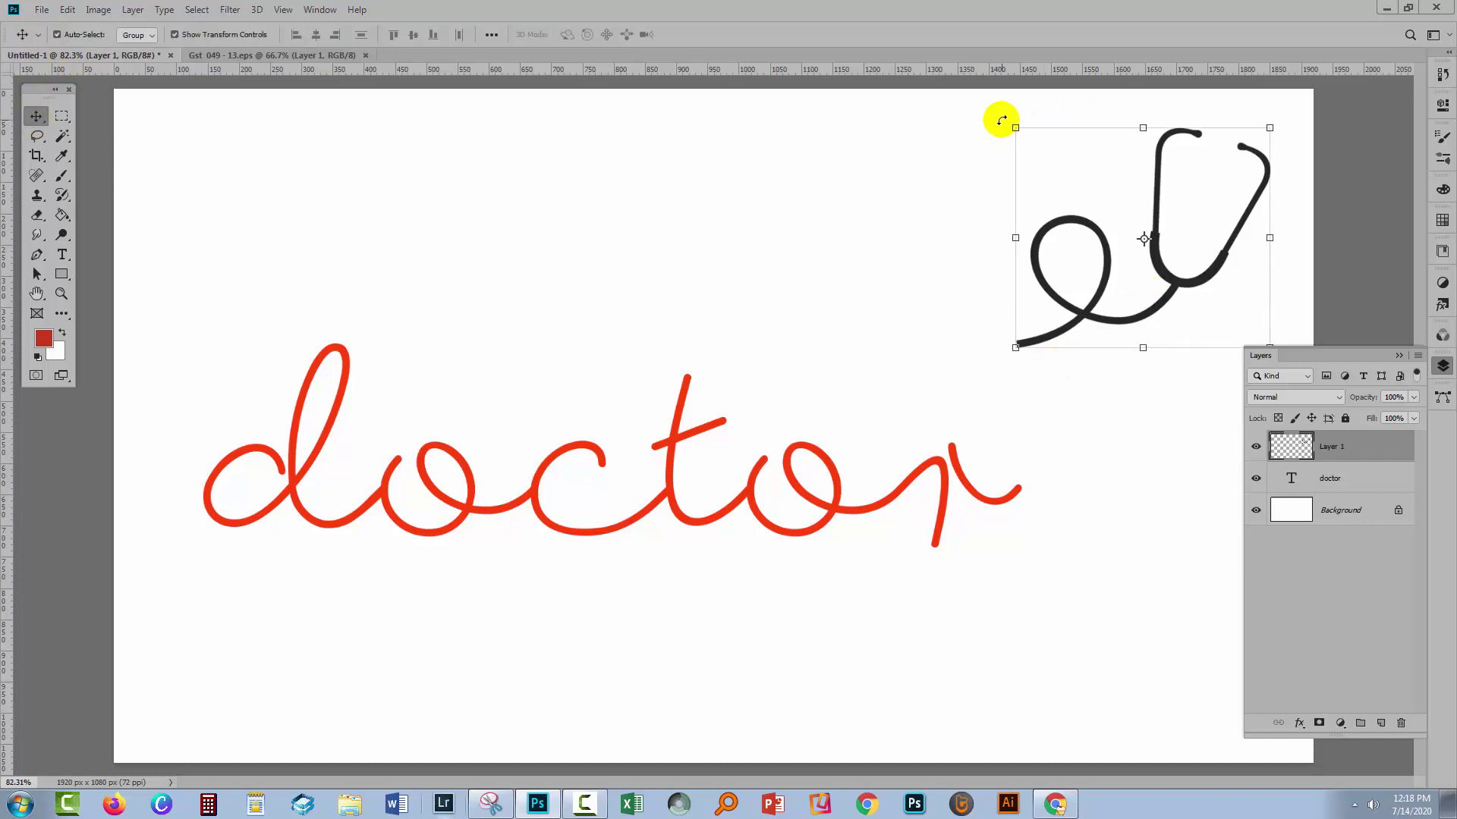
drag(1001, 120, 927, 169)
drag(1197, 266, 1161, 332)
drag(1104, 263, 1093, 241)
click(673, 34)
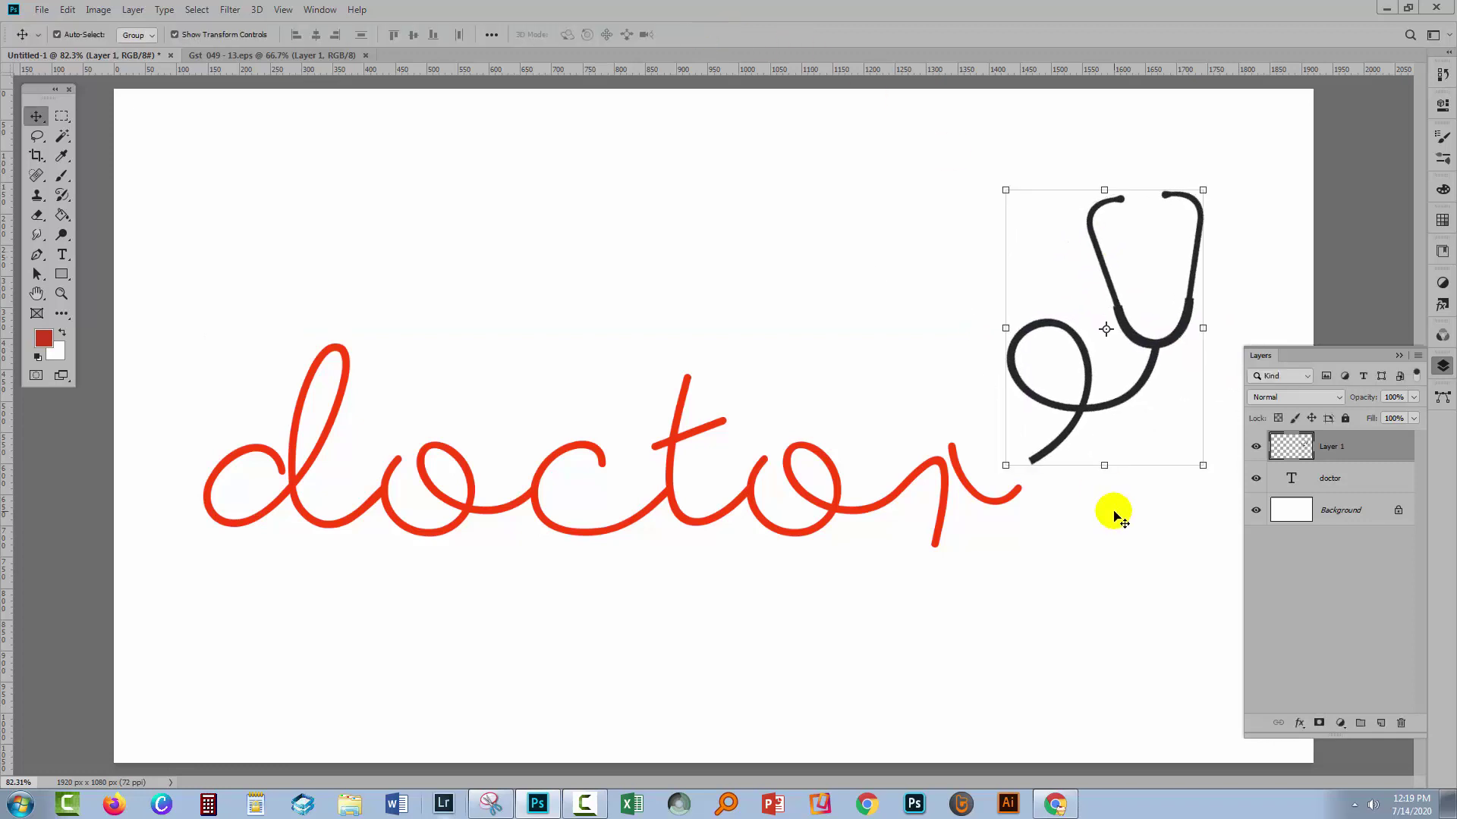
click(1142, 557)
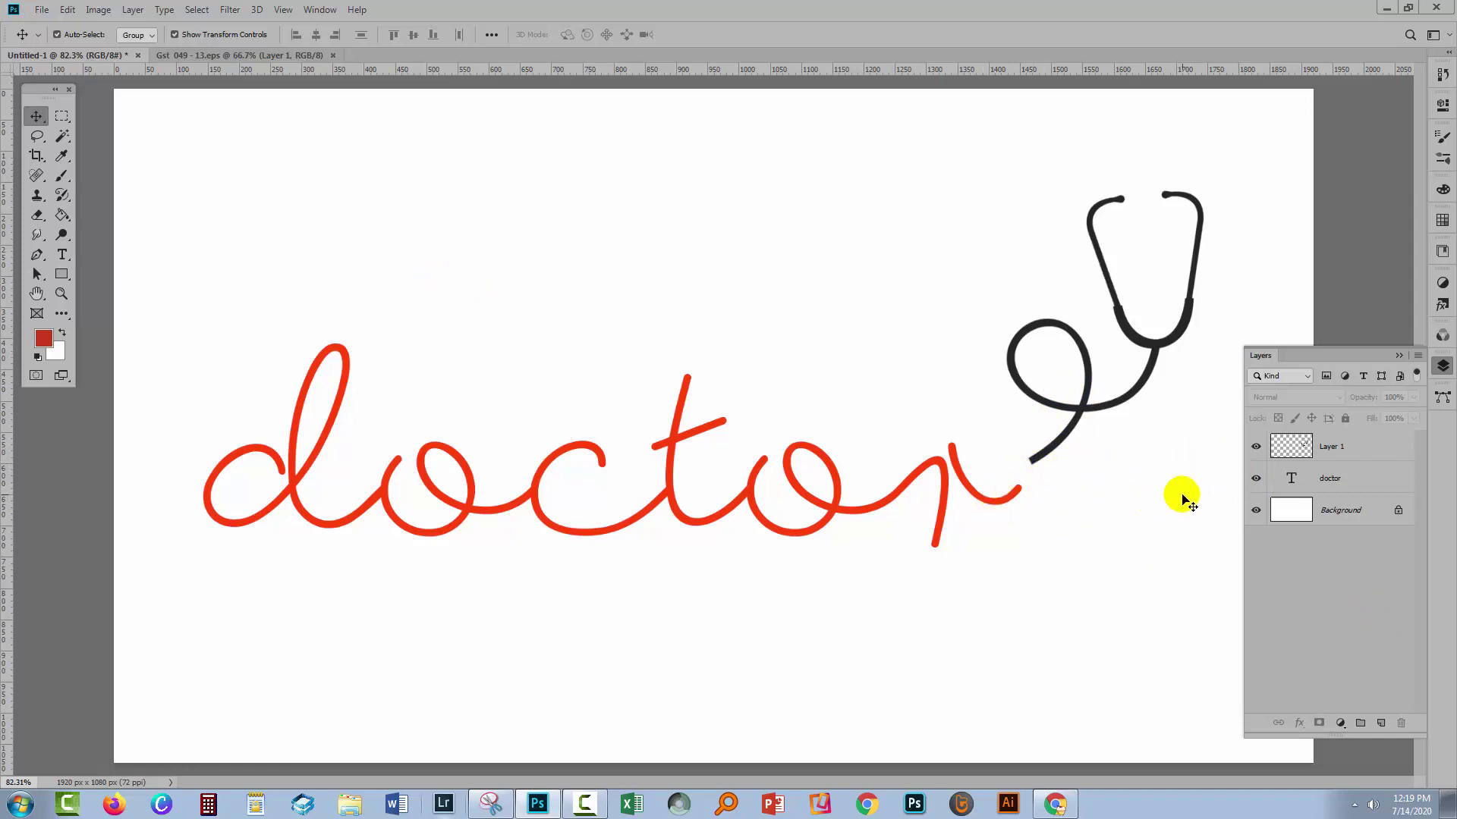
Step: Add a new empty layer and set the painting colour to bright green
click(1381, 723)
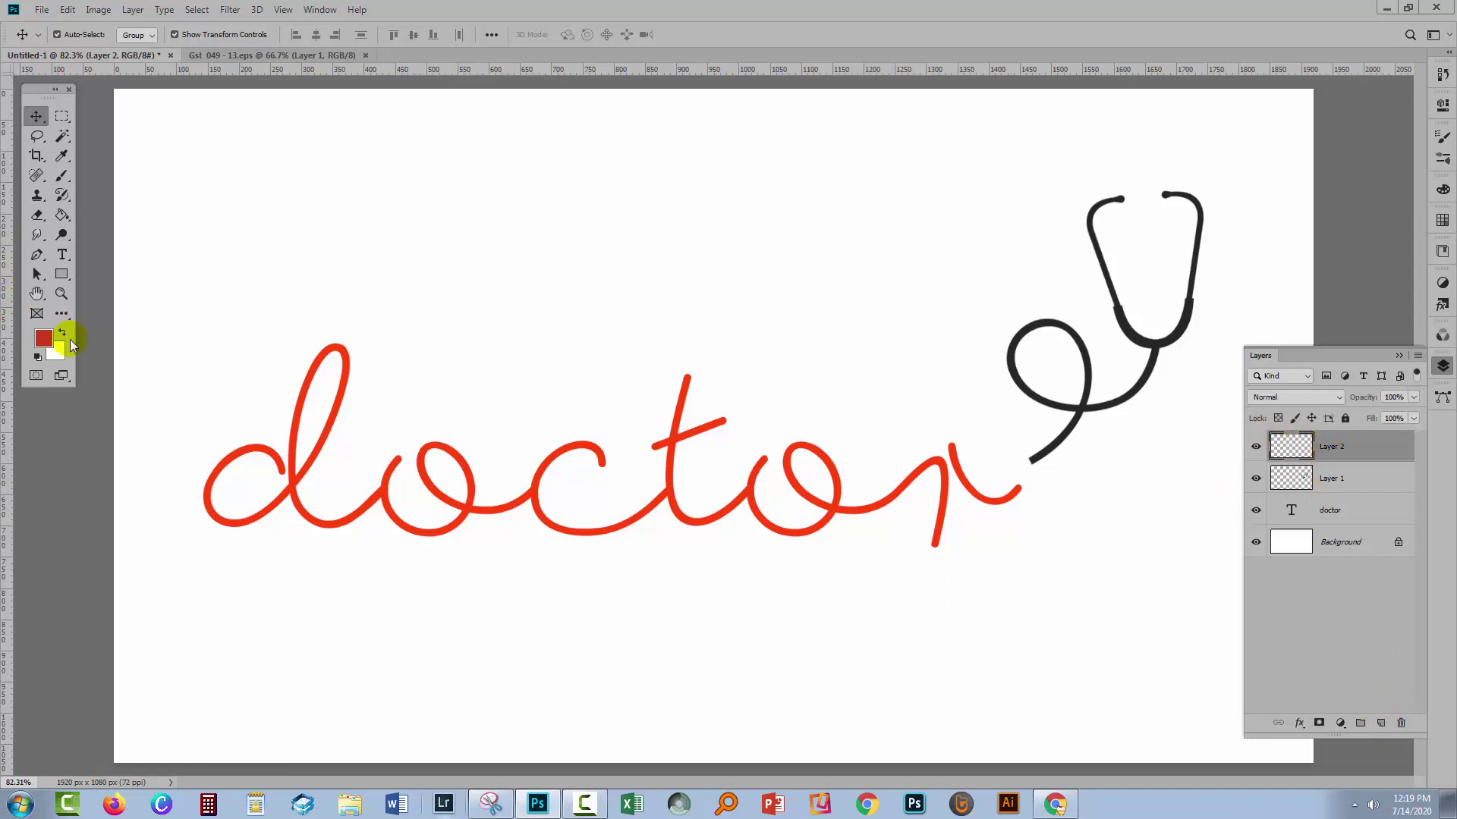
click(44, 338)
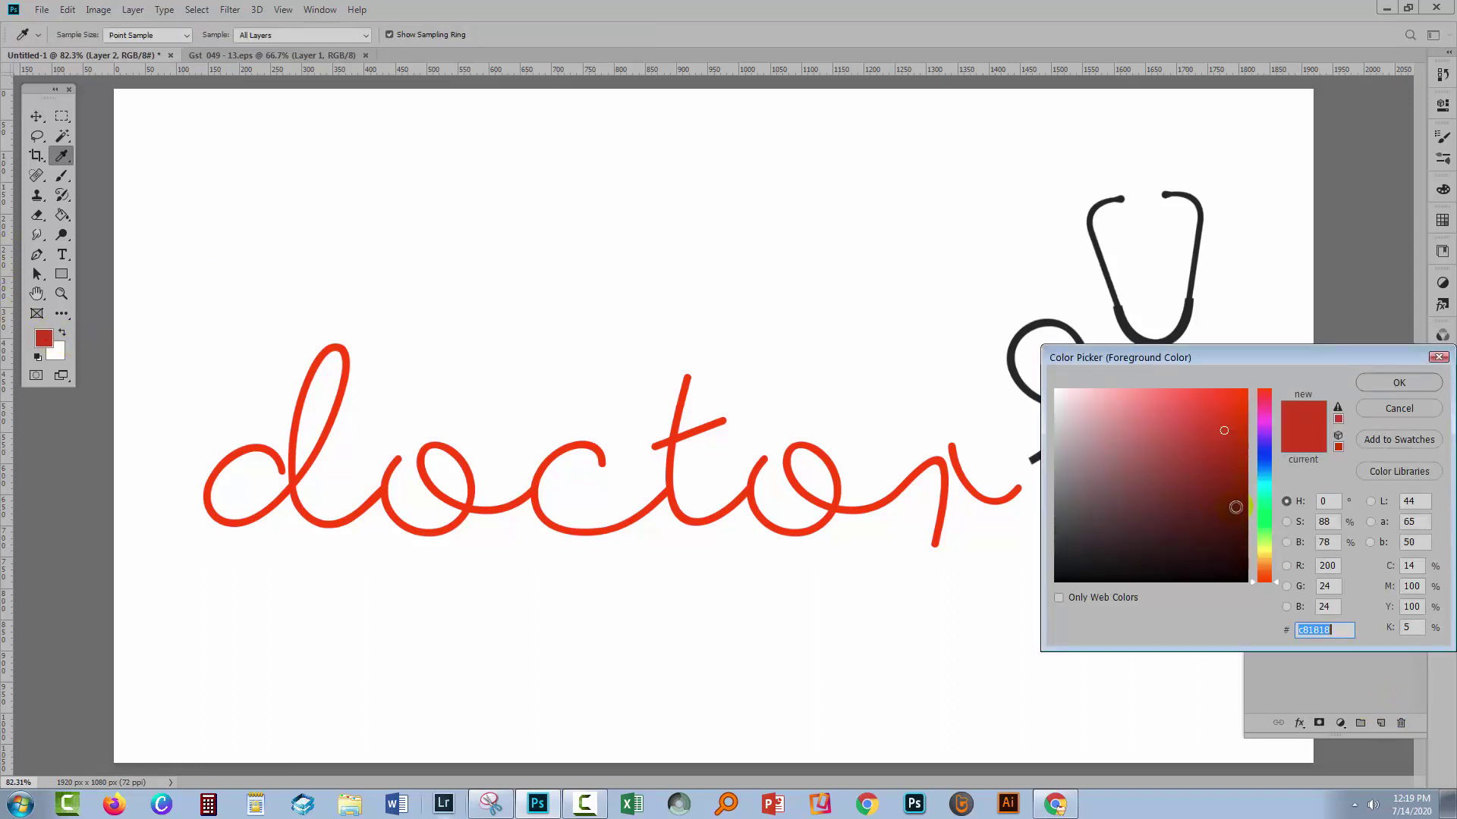
click(1263, 510)
click(1197, 402)
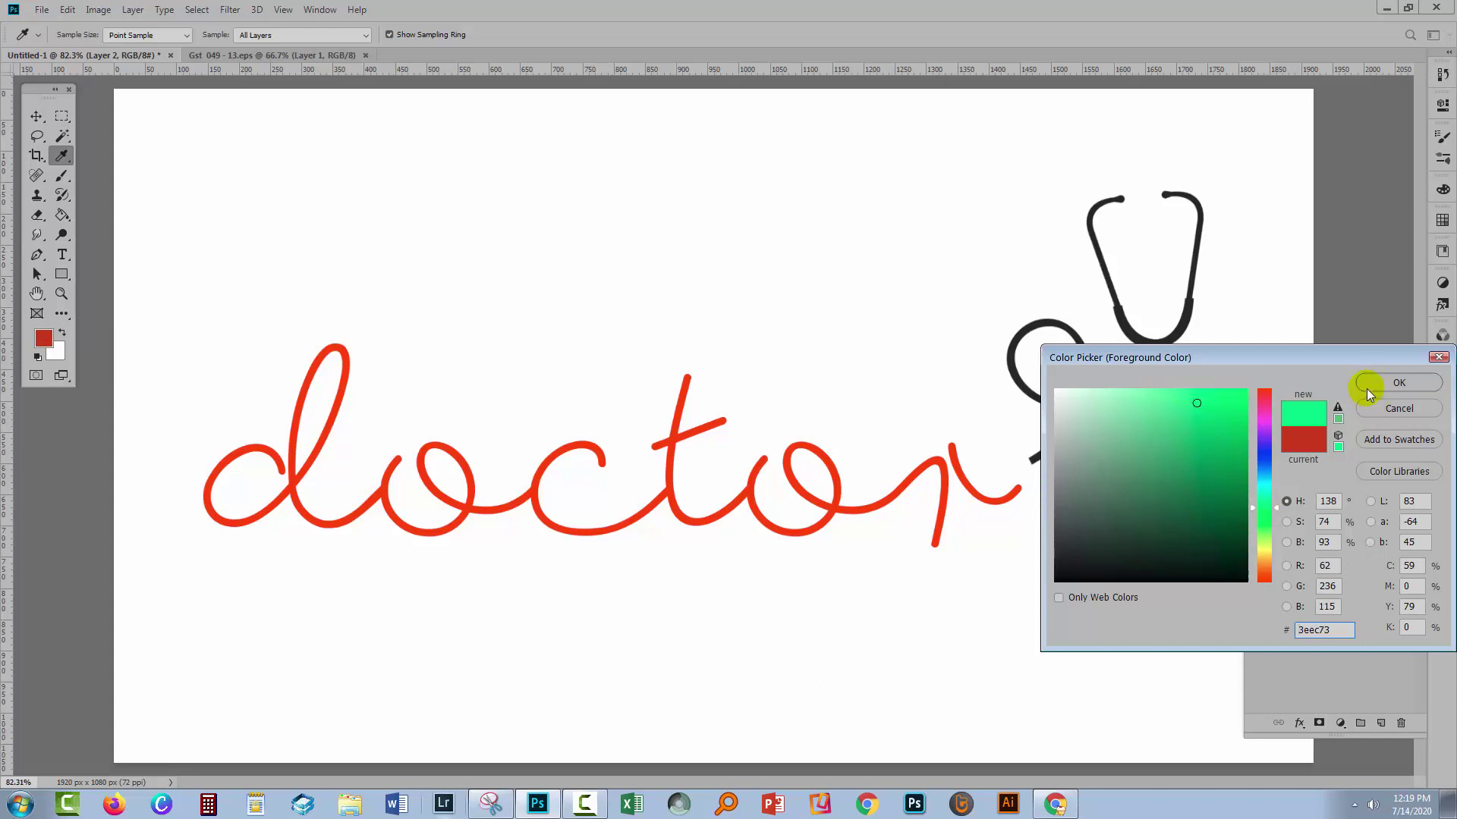
click(1399, 382)
Step: Brush the green linking stroke on Layer 2 and move that layer beneath the text
click(62, 176)
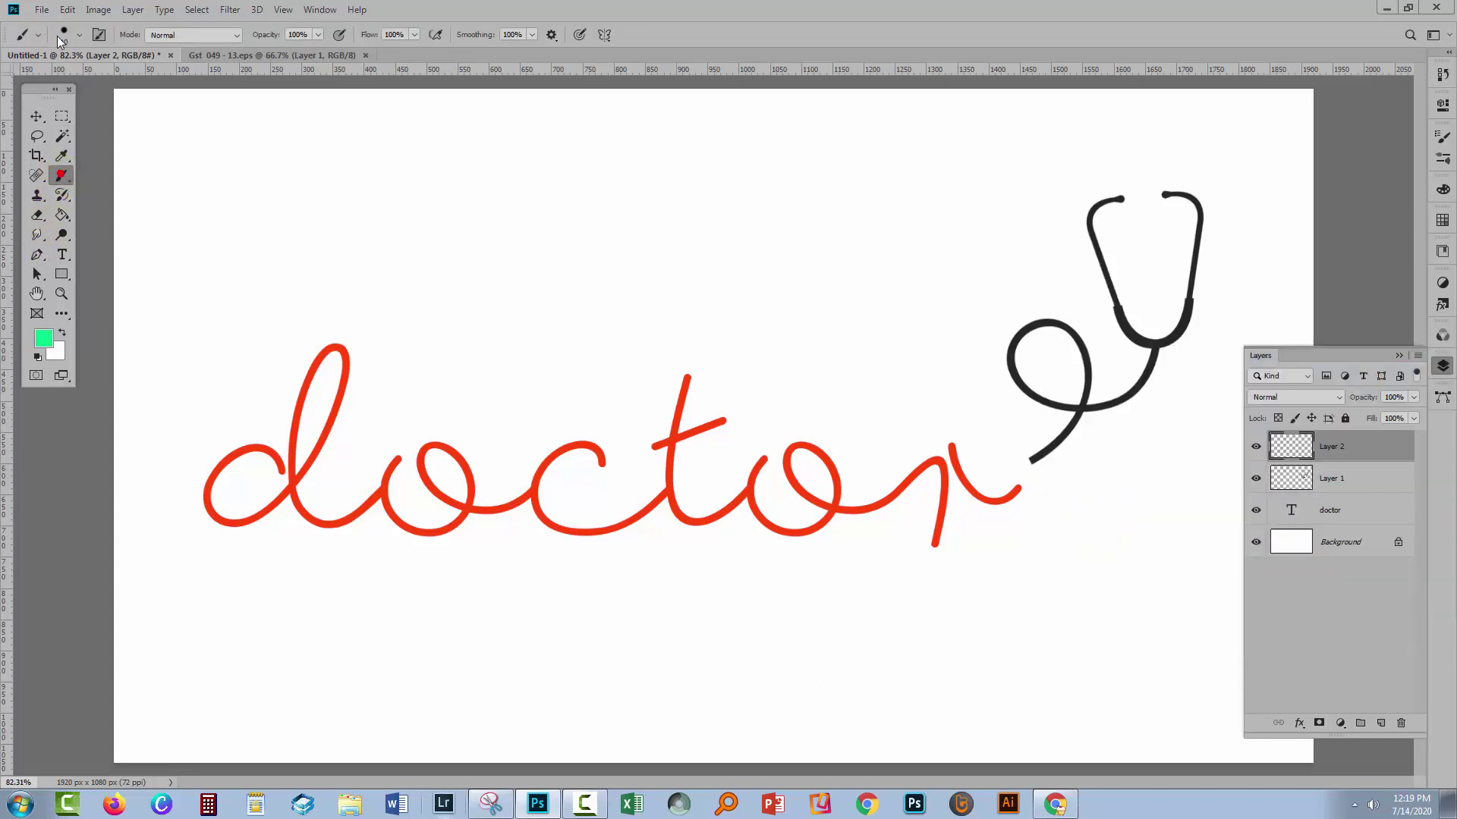
click(82, 36)
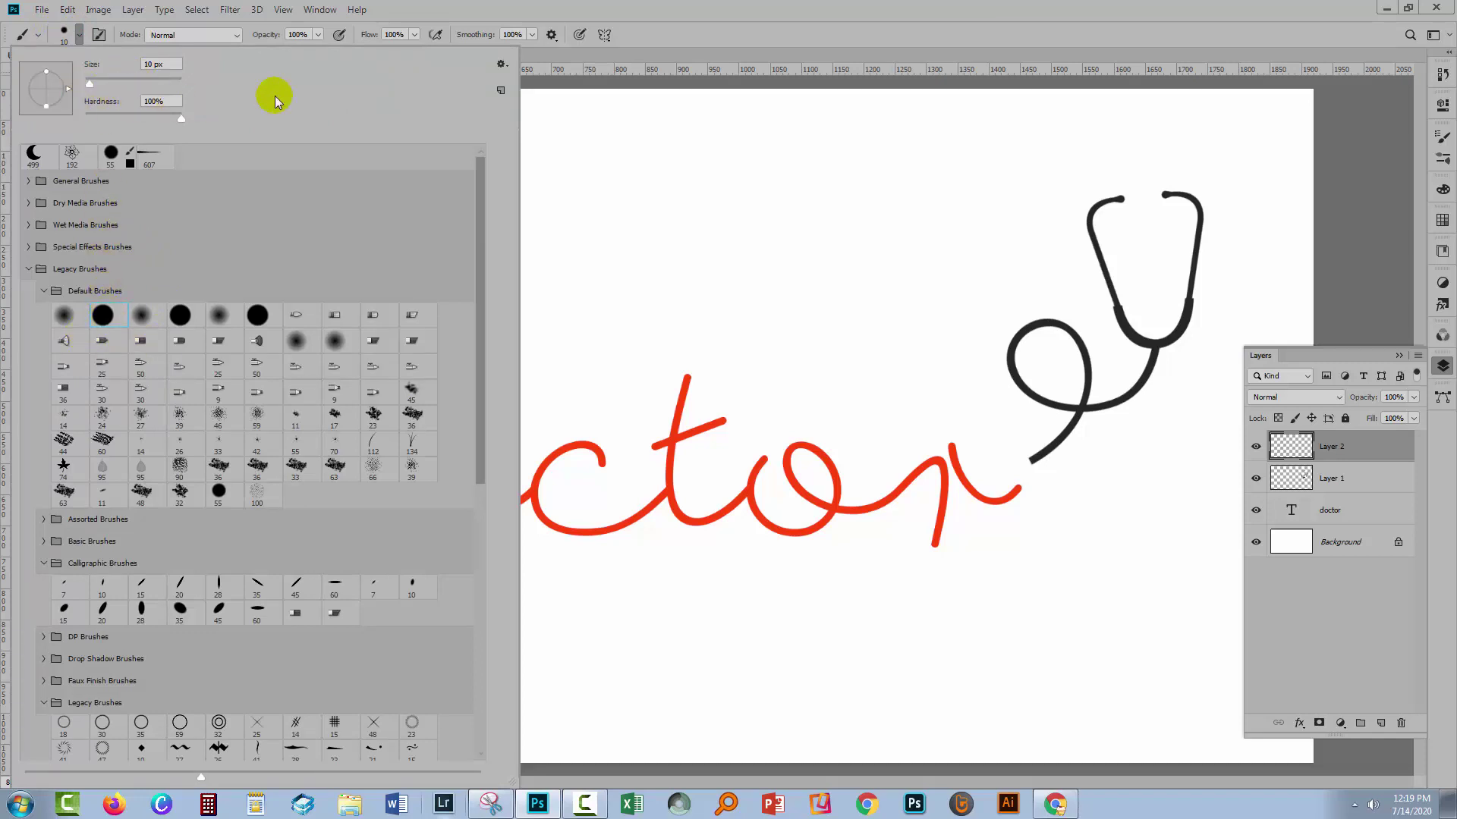
click(665, 22)
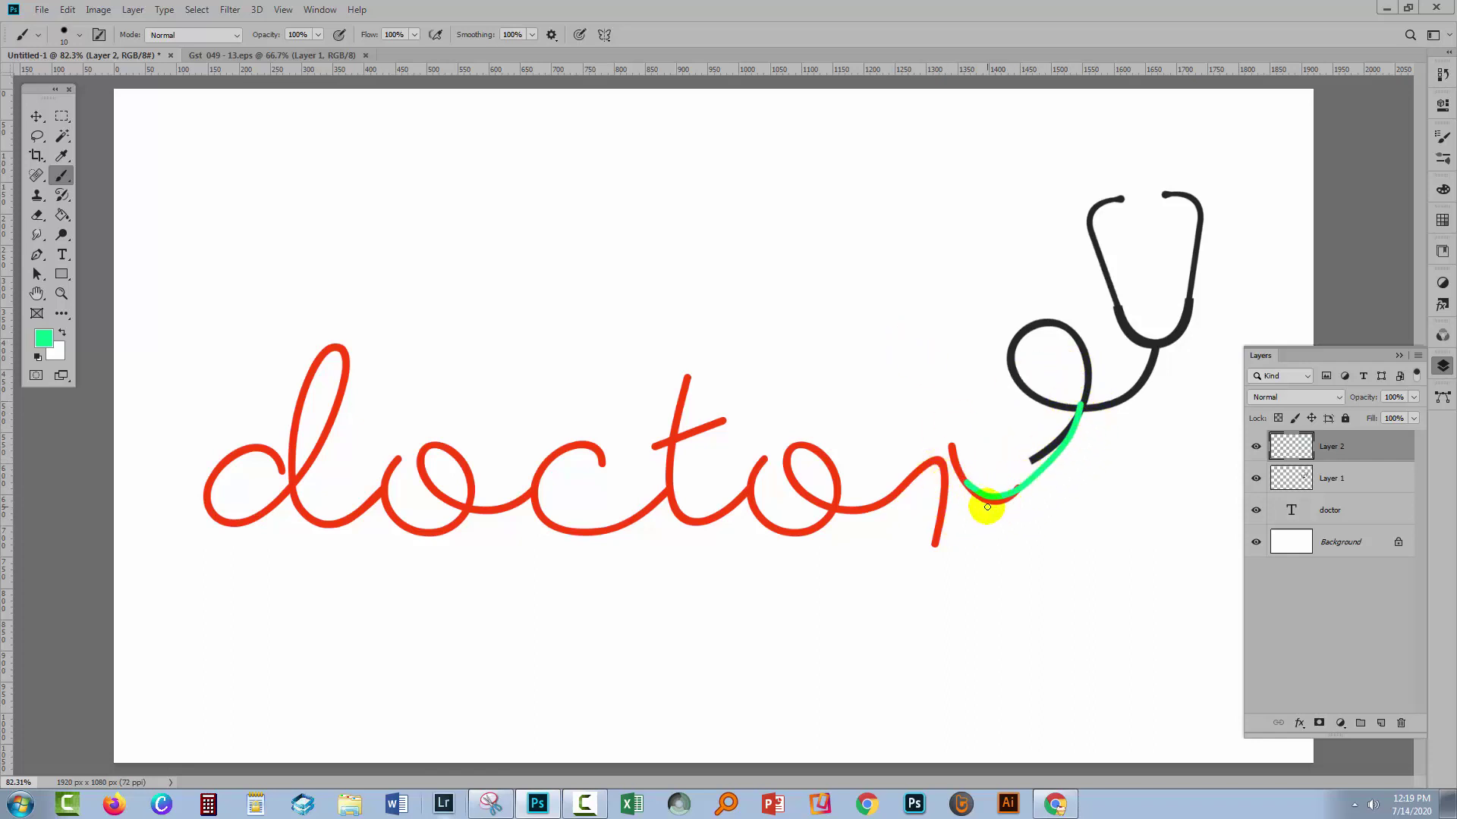
mouse_move(1339, 453)
mouse_down()
mouse_move(1327, 520)
mouse_move(1285, 522)
mouse_up()
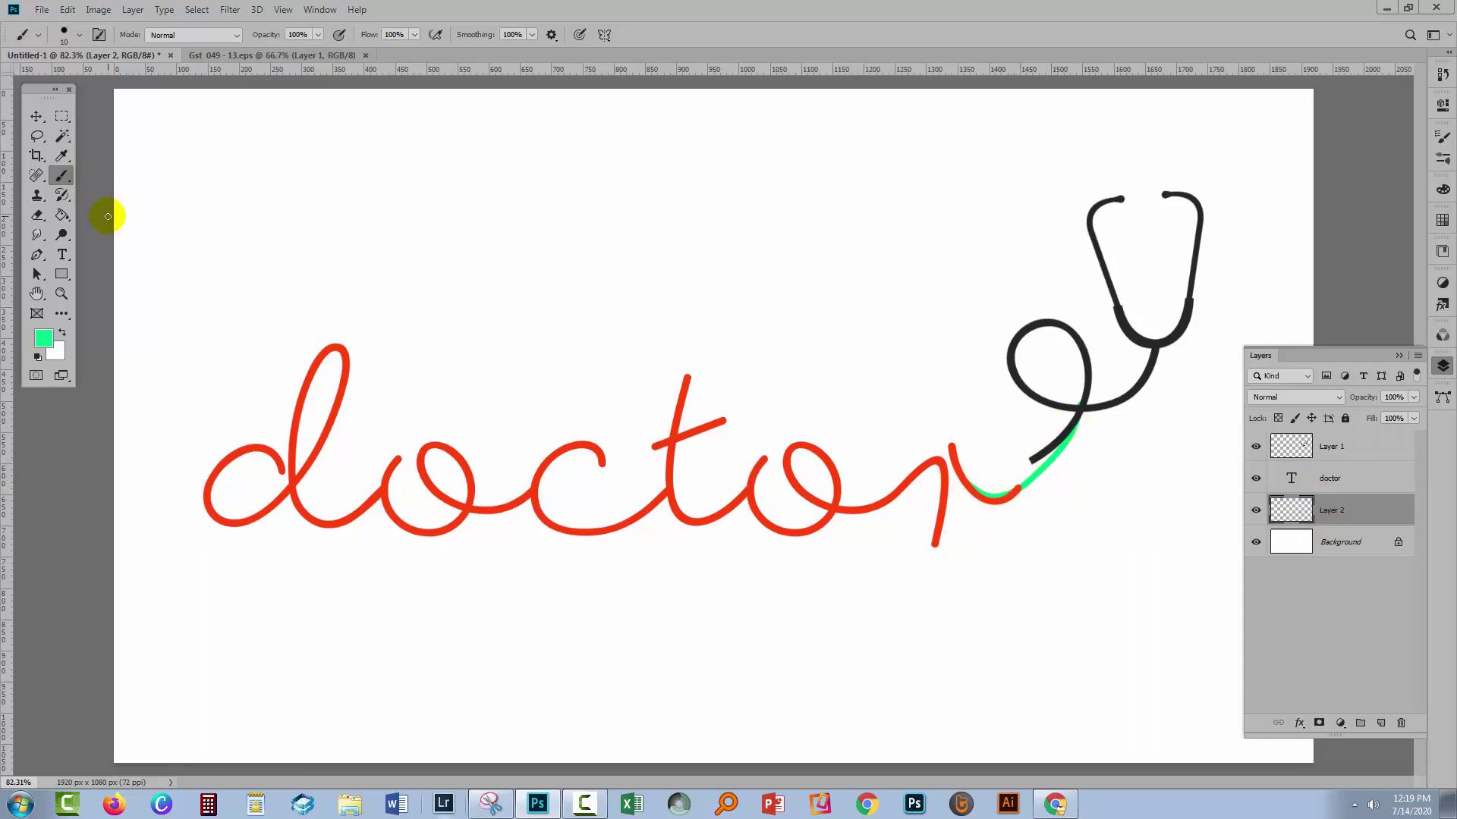
Step: Erase the black tube's lower end on Layer 1, then select the doctor text layer
click(36, 218)
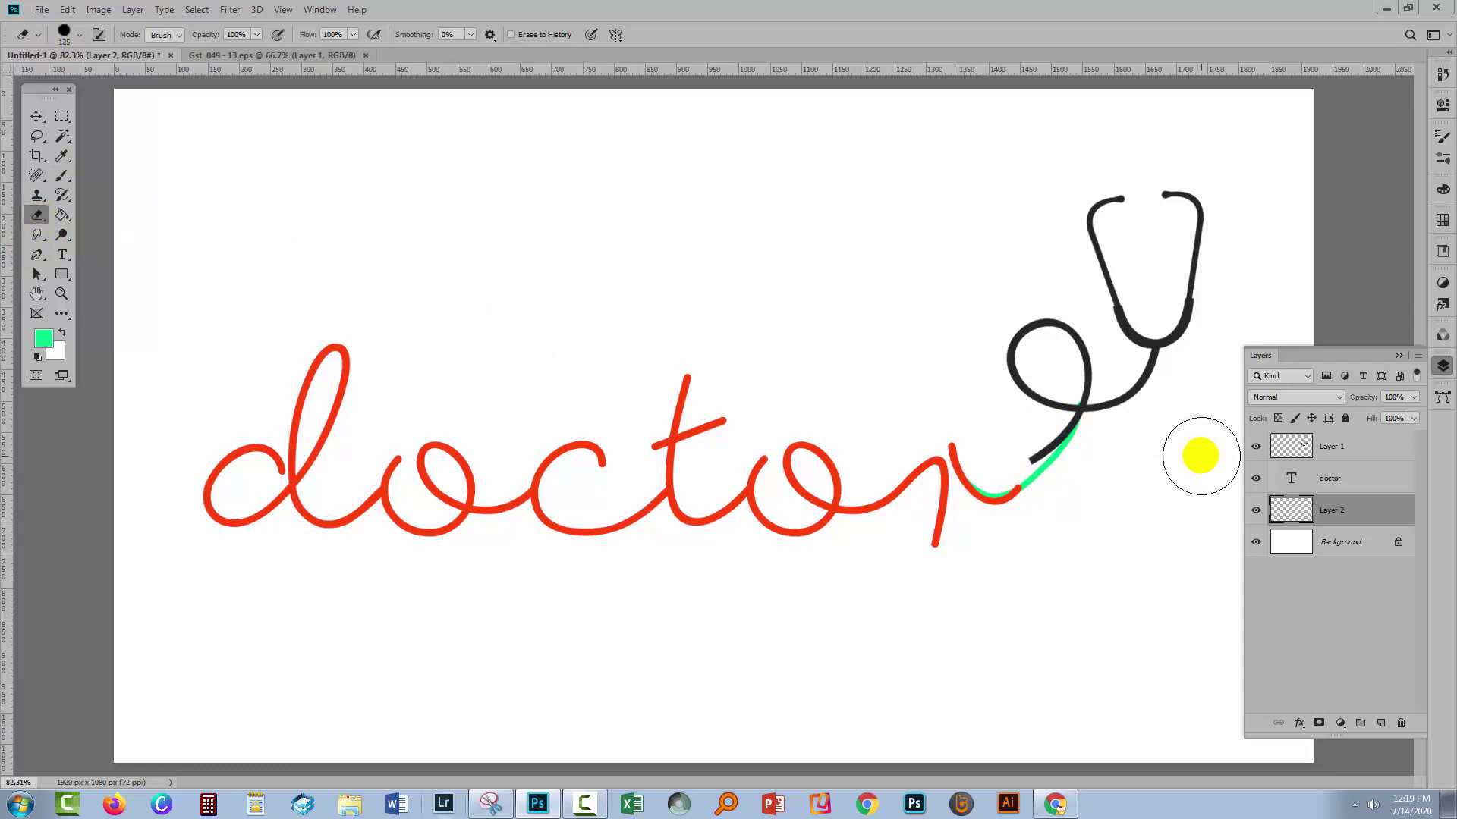
click(1330, 444)
drag(1008, 449, 1075, 452)
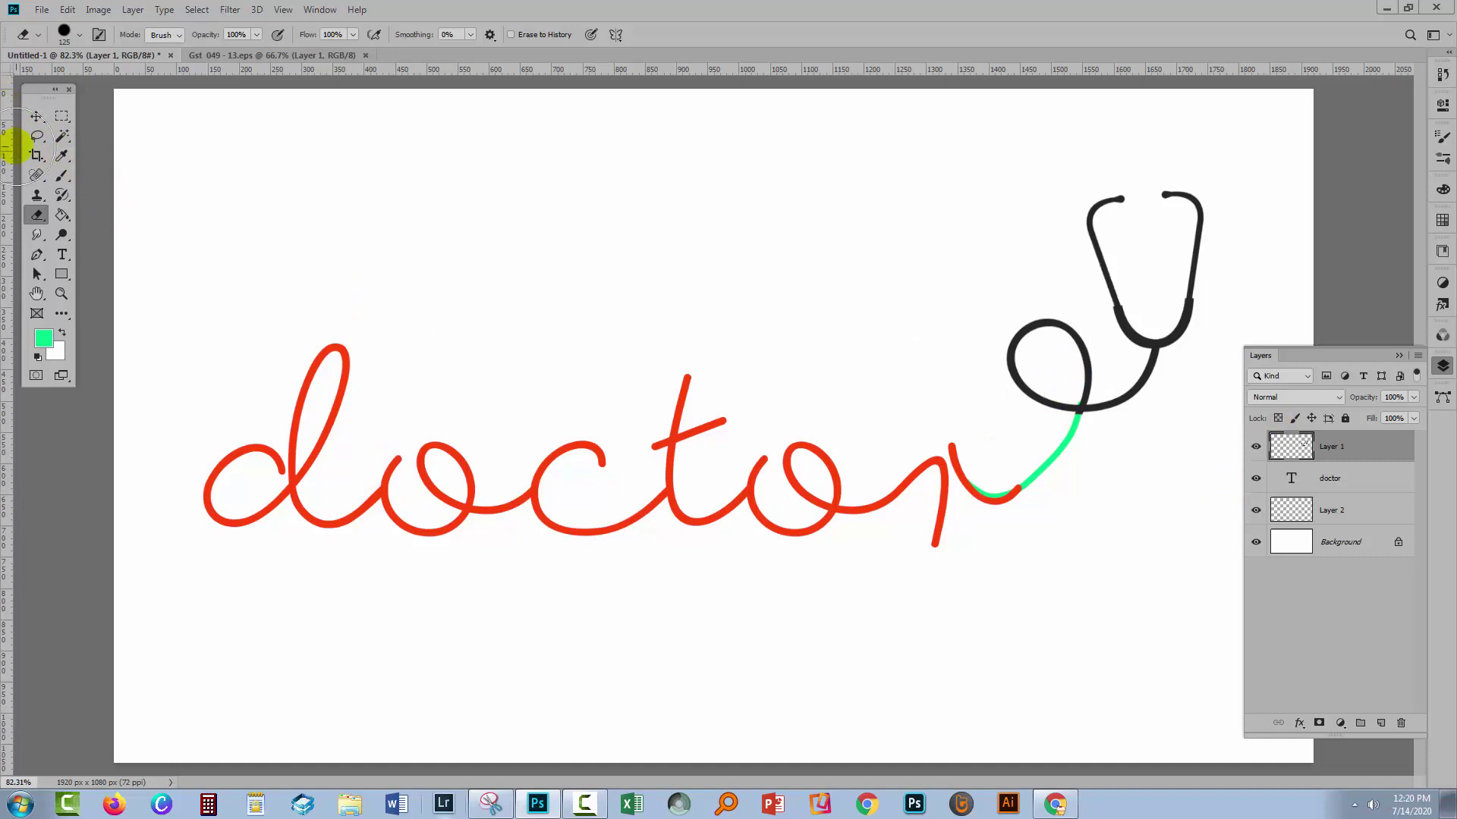
click(30, 118)
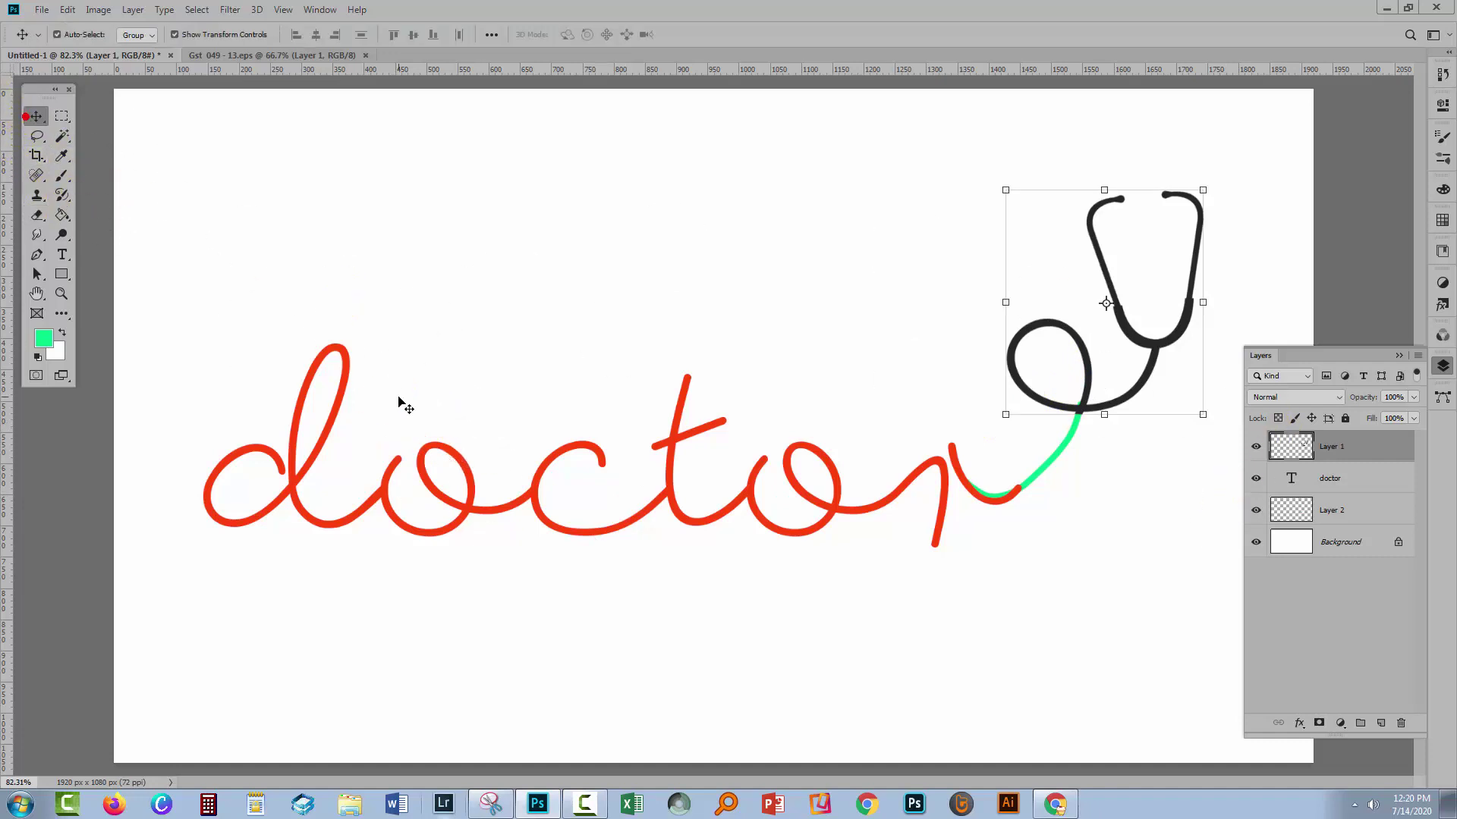
click(409, 483)
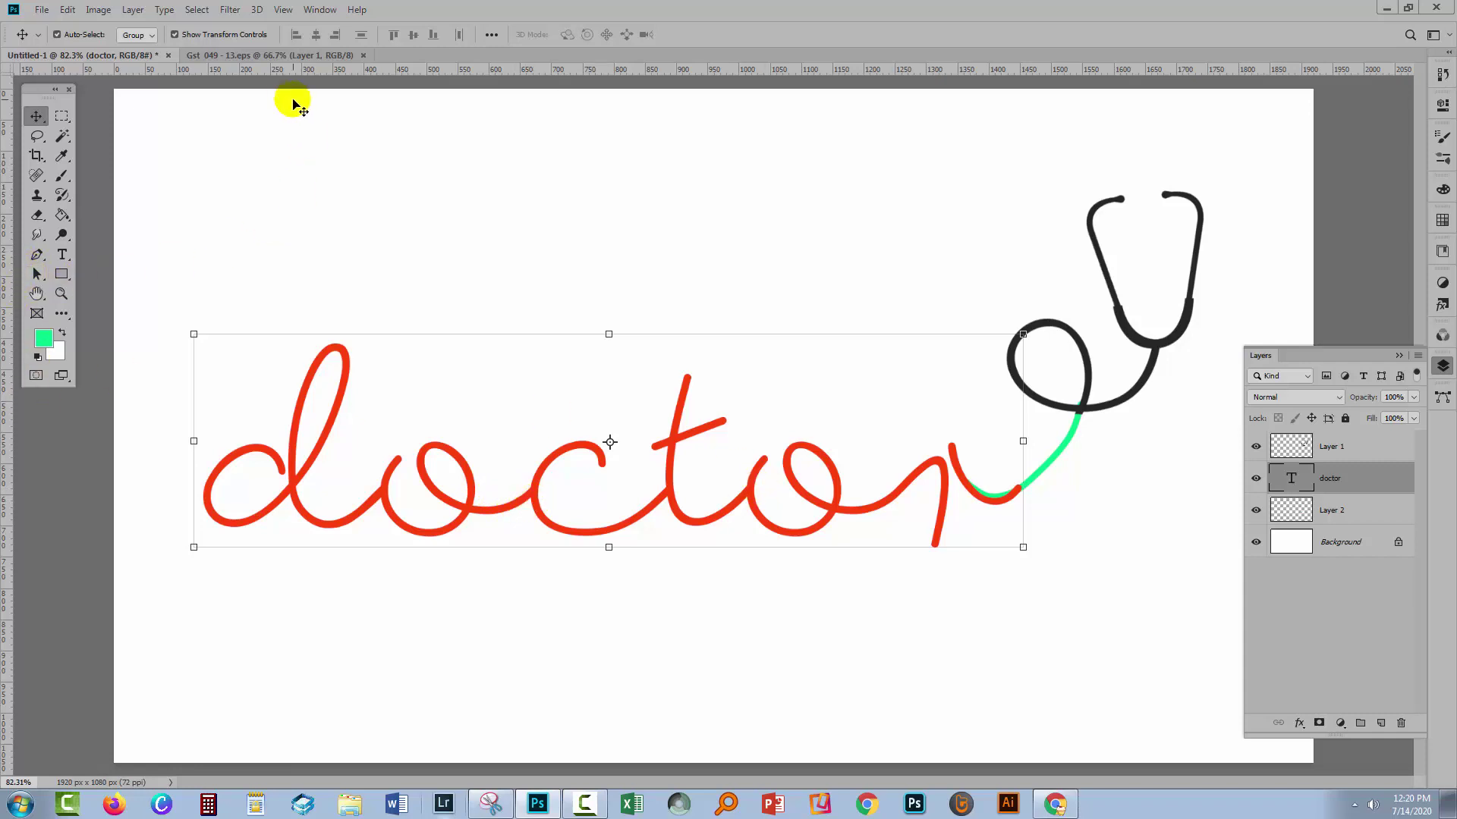
Step: Convert the doctor text to a shape and switch to the Direct Selection tool
click(165, 10)
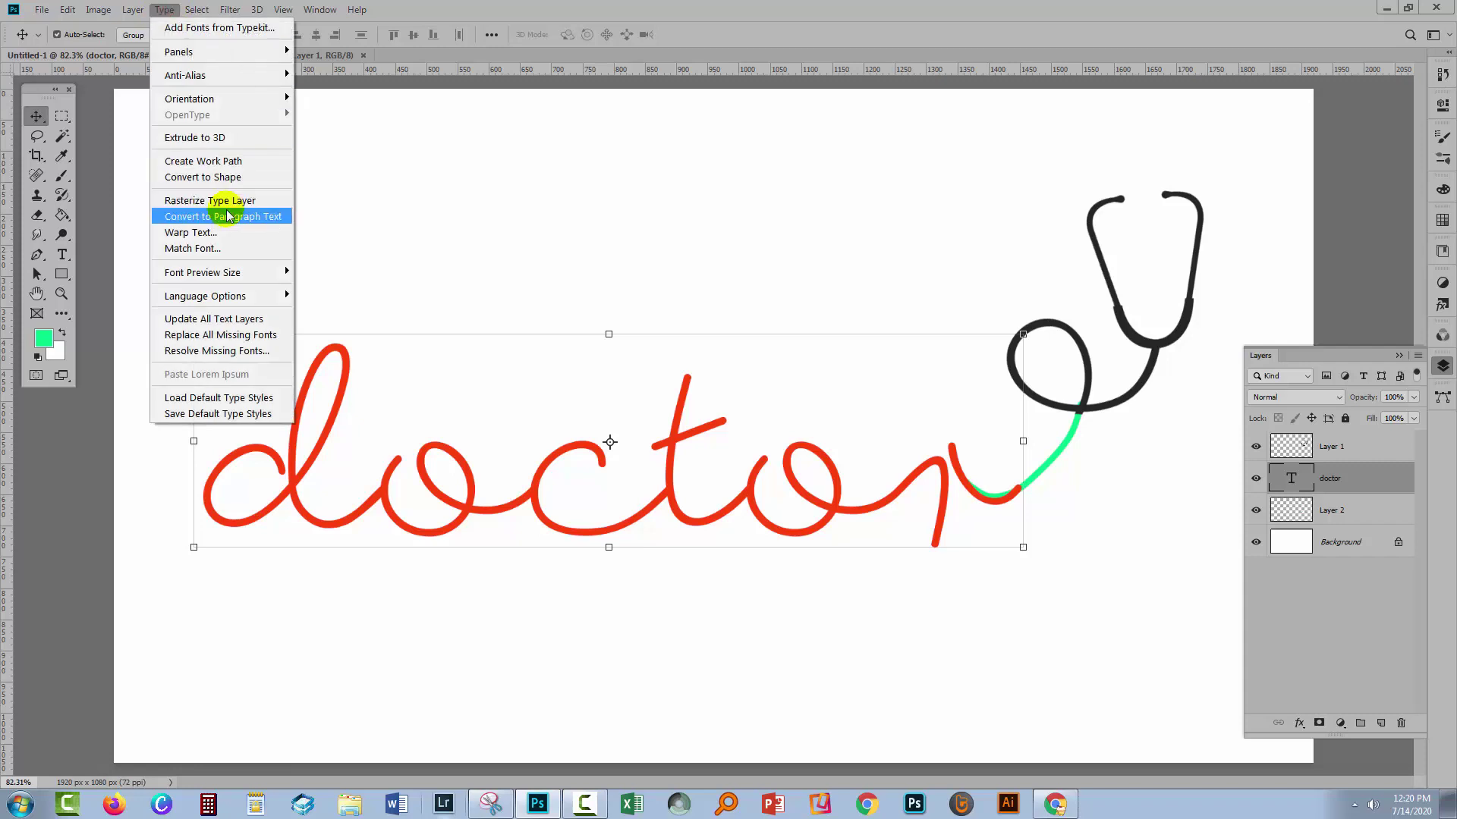
click(228, 177)
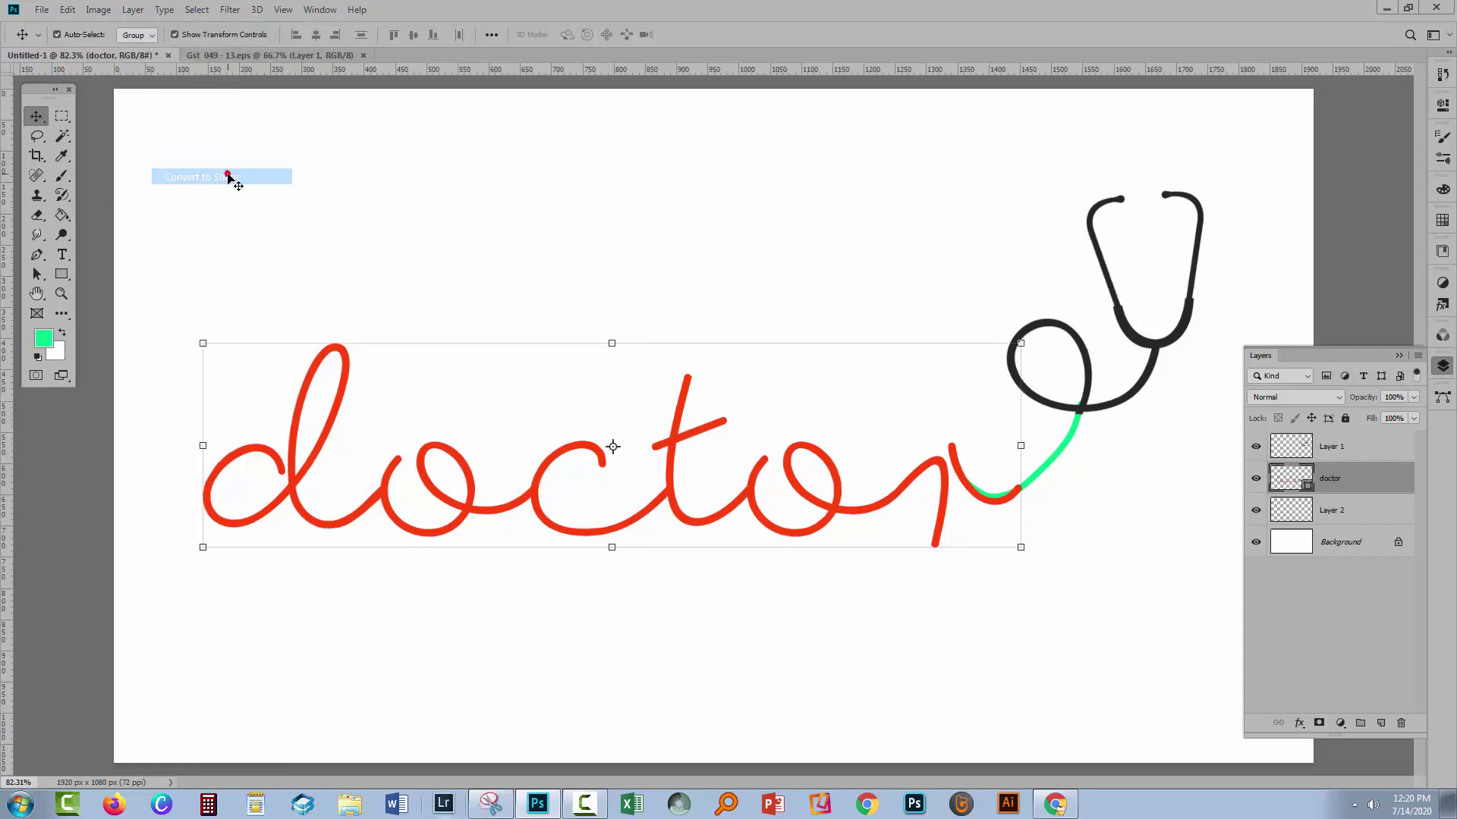
click(37, 273)
click(86, 289)
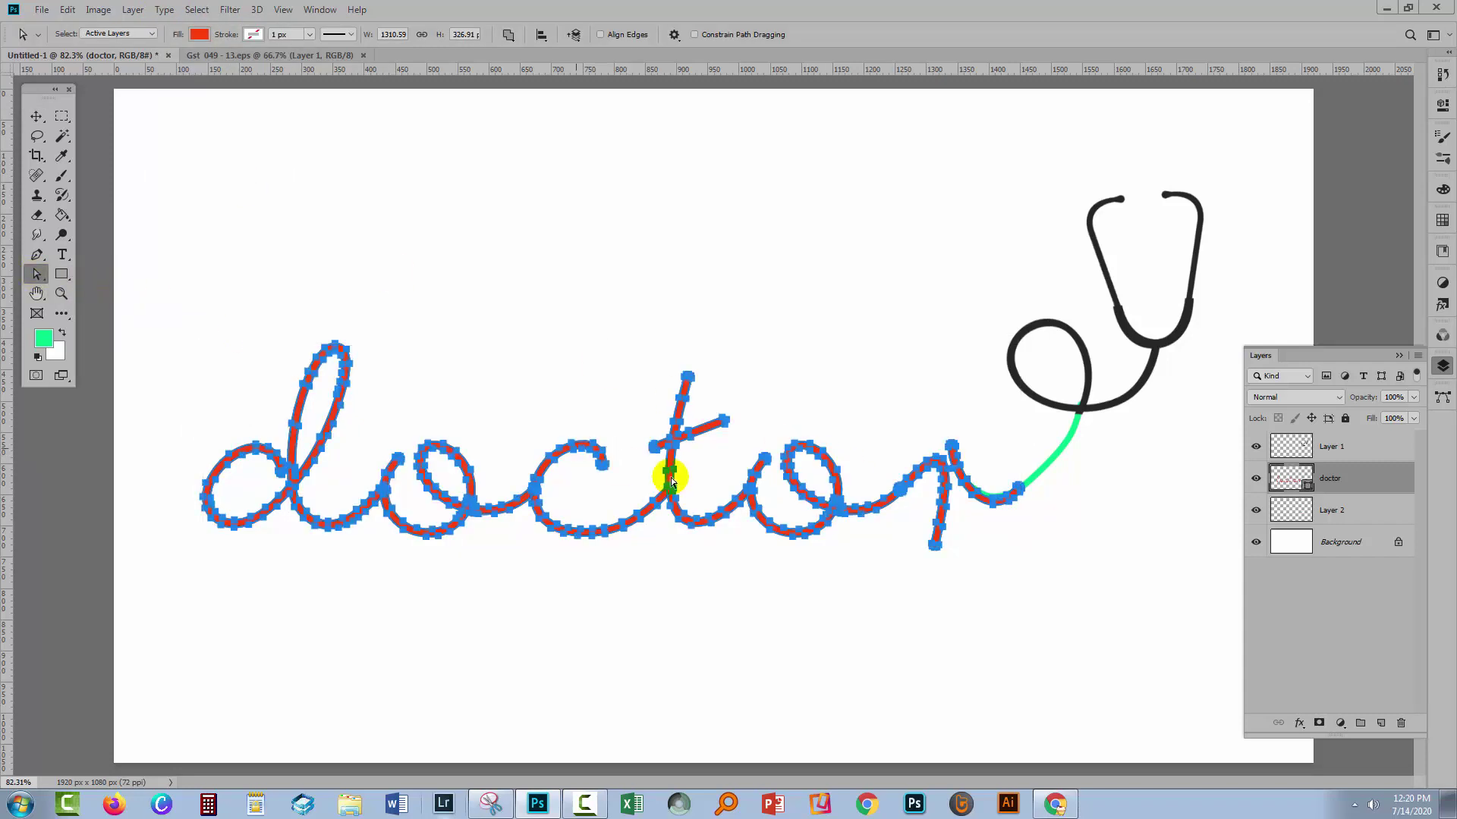
click(1064, 560)
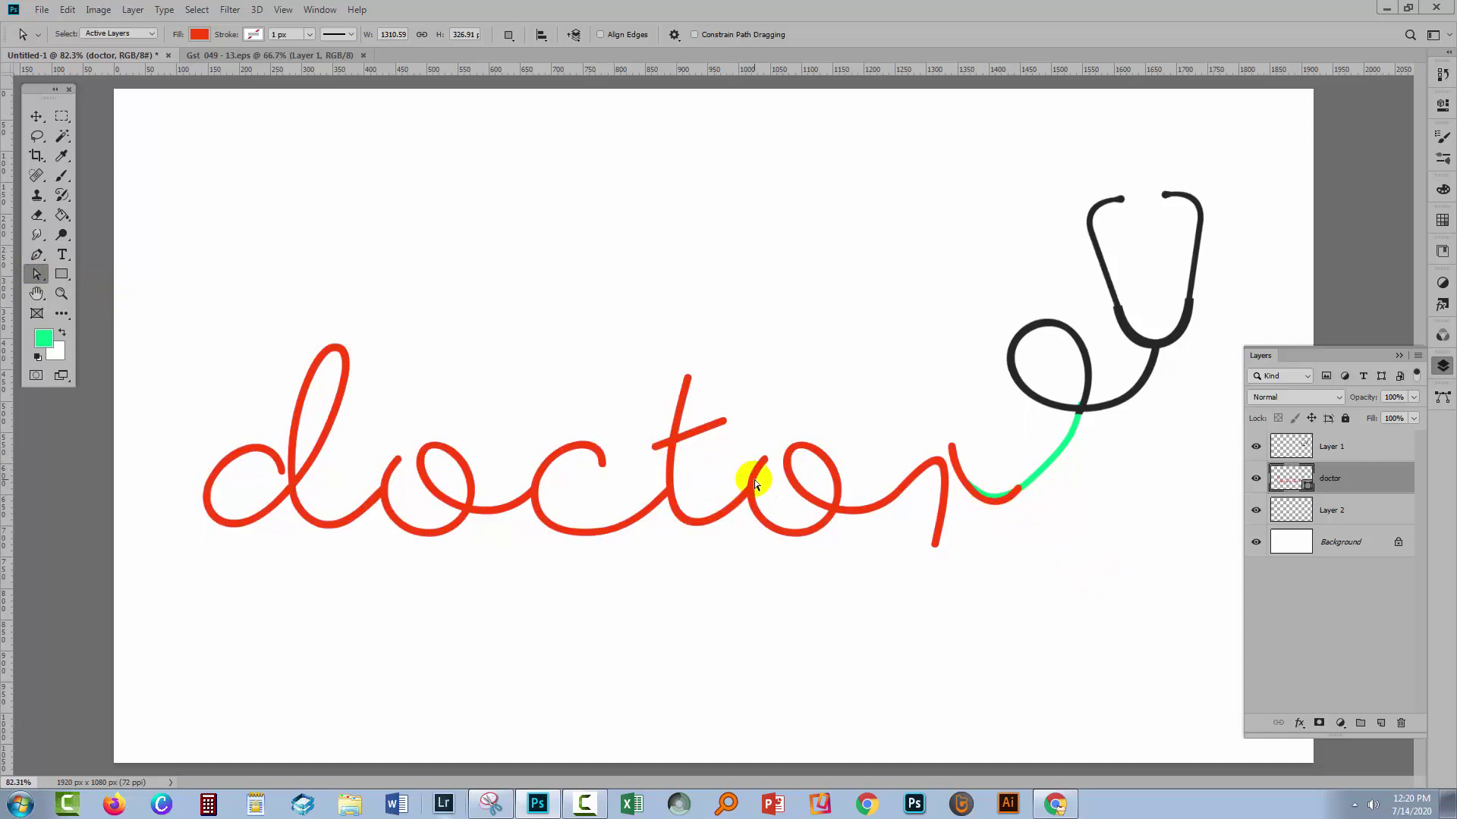
Step: Zoom to 200% on the spot where the r meets the stethoscope
key(z)
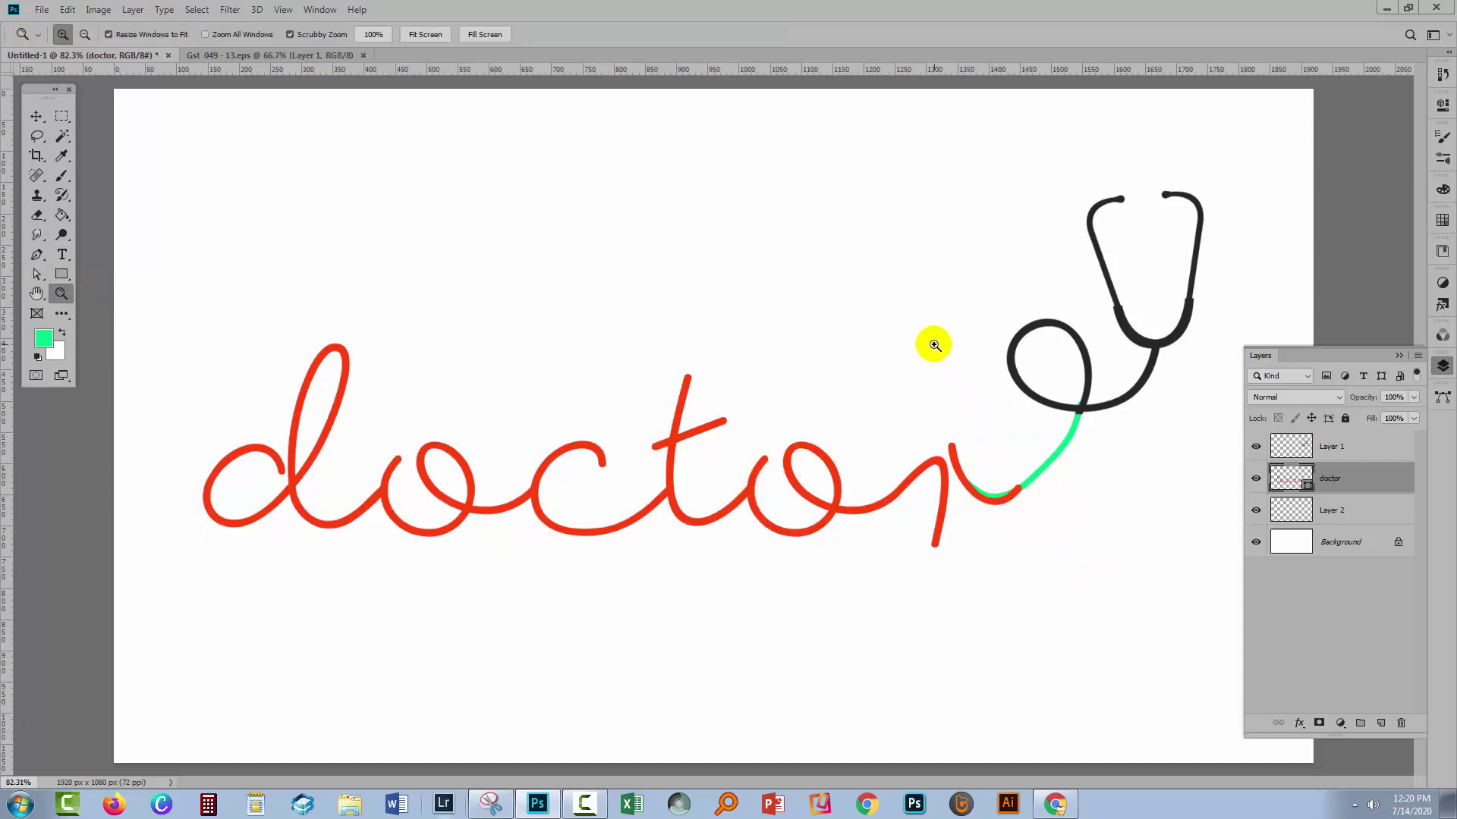
click(1044, 419)
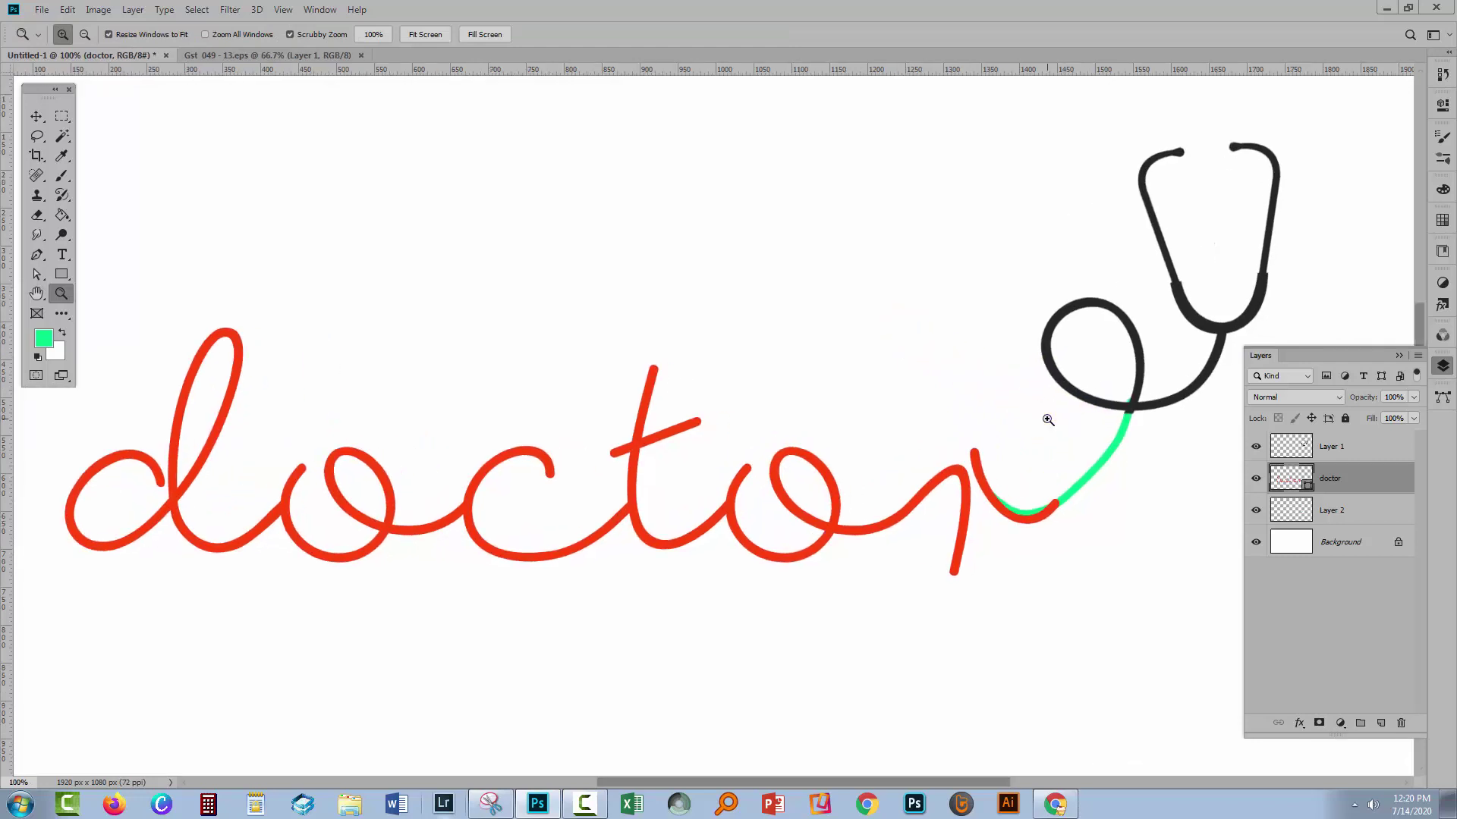
click(1049, 418)
drag(1051, 417, 619, 404)
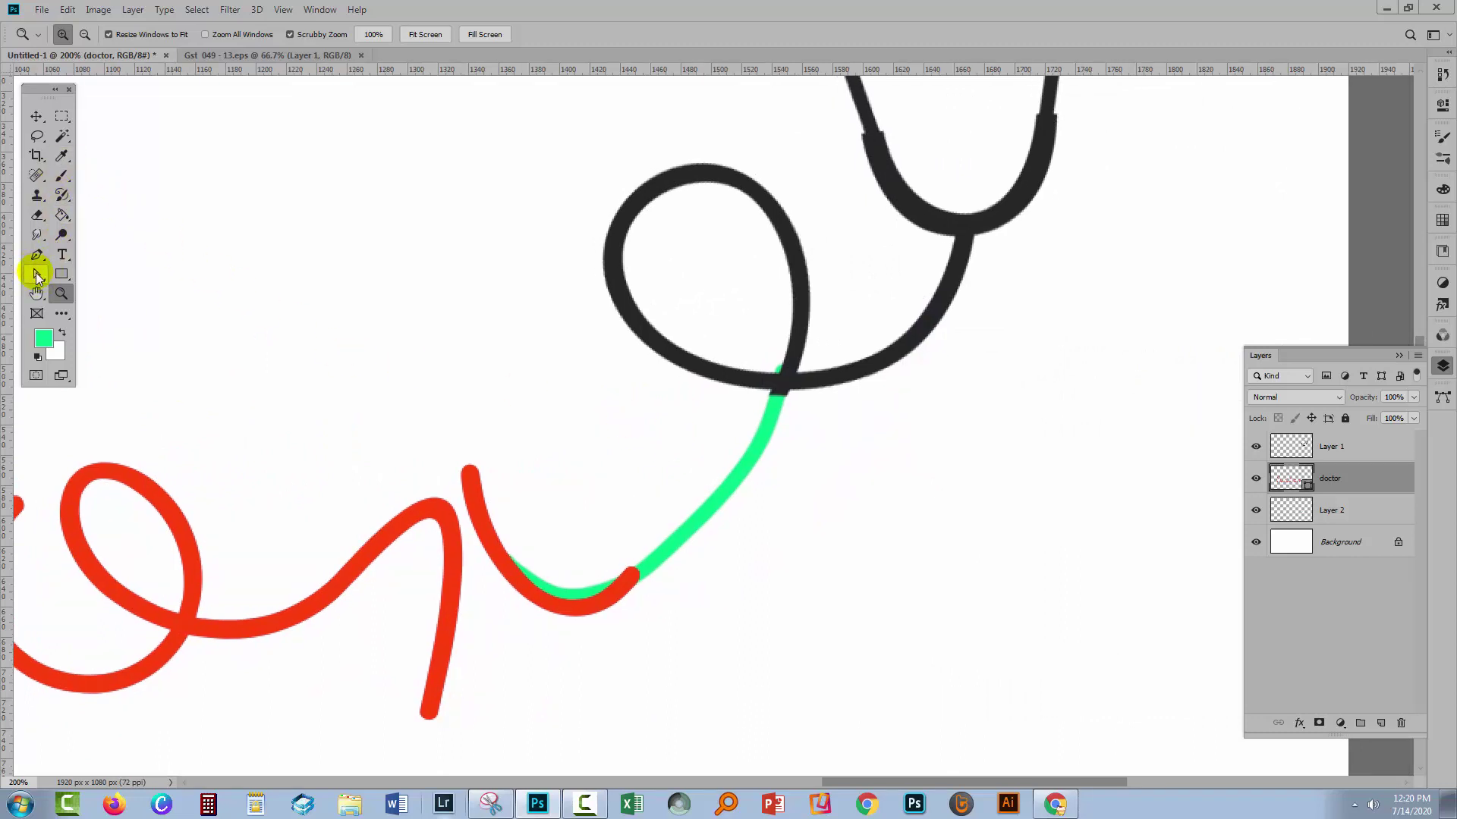
Step: Drag the red r stroke's end anchor up to the black stethoscope tube
click(36, 276)
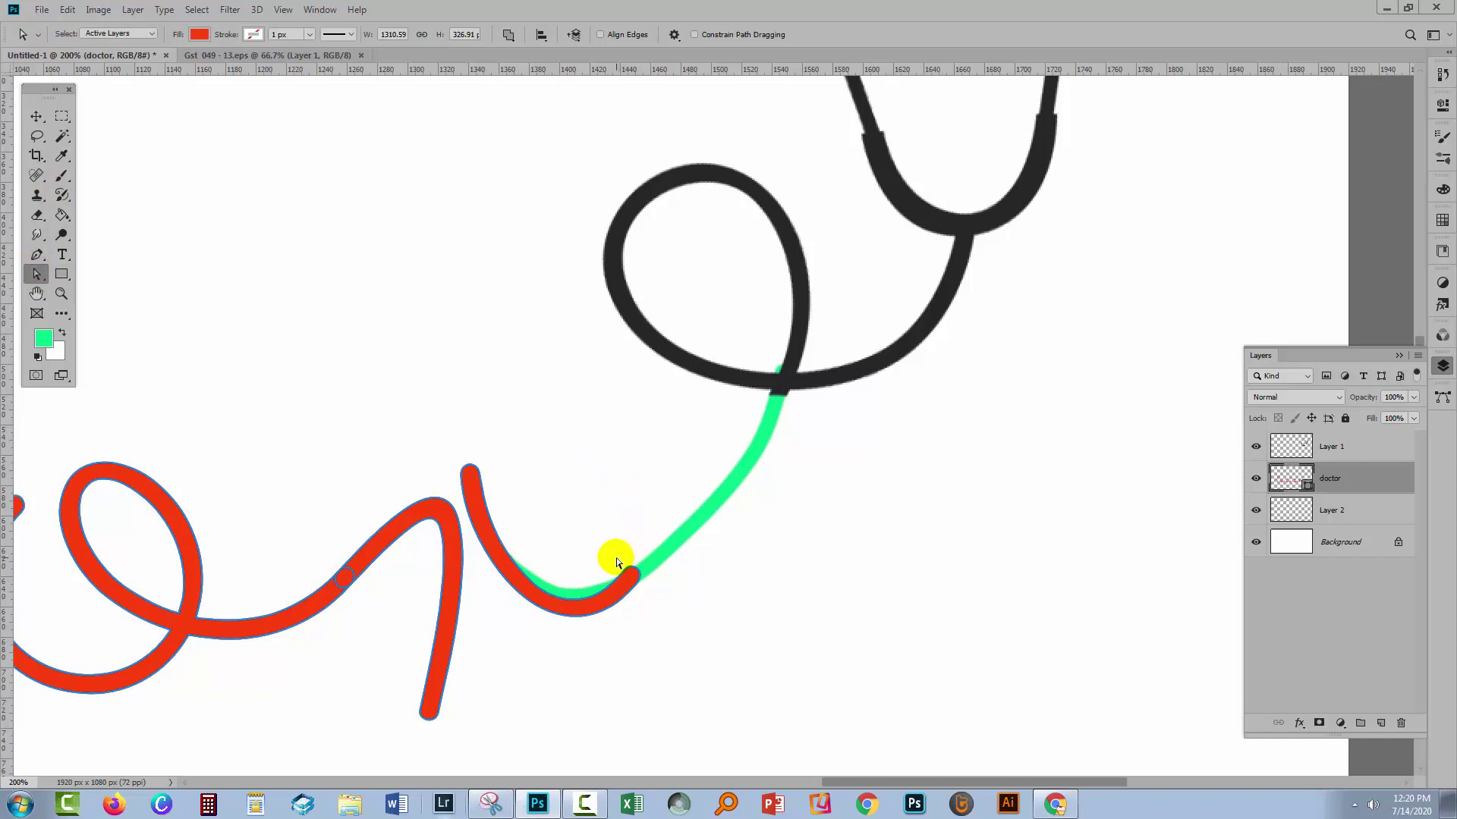
drag(616, 558, 661, 609)
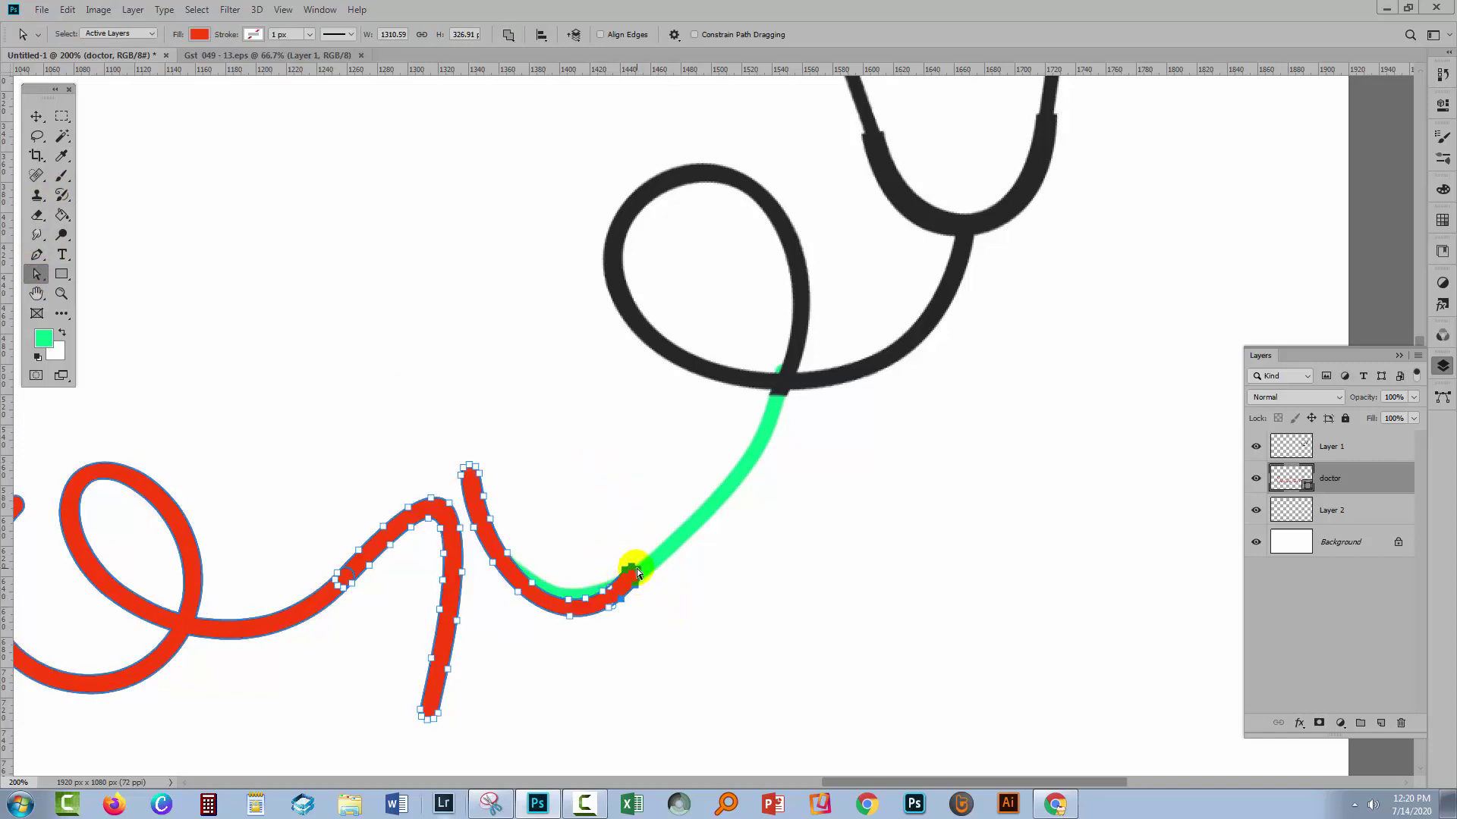
drag(636, 568, 780, 391)
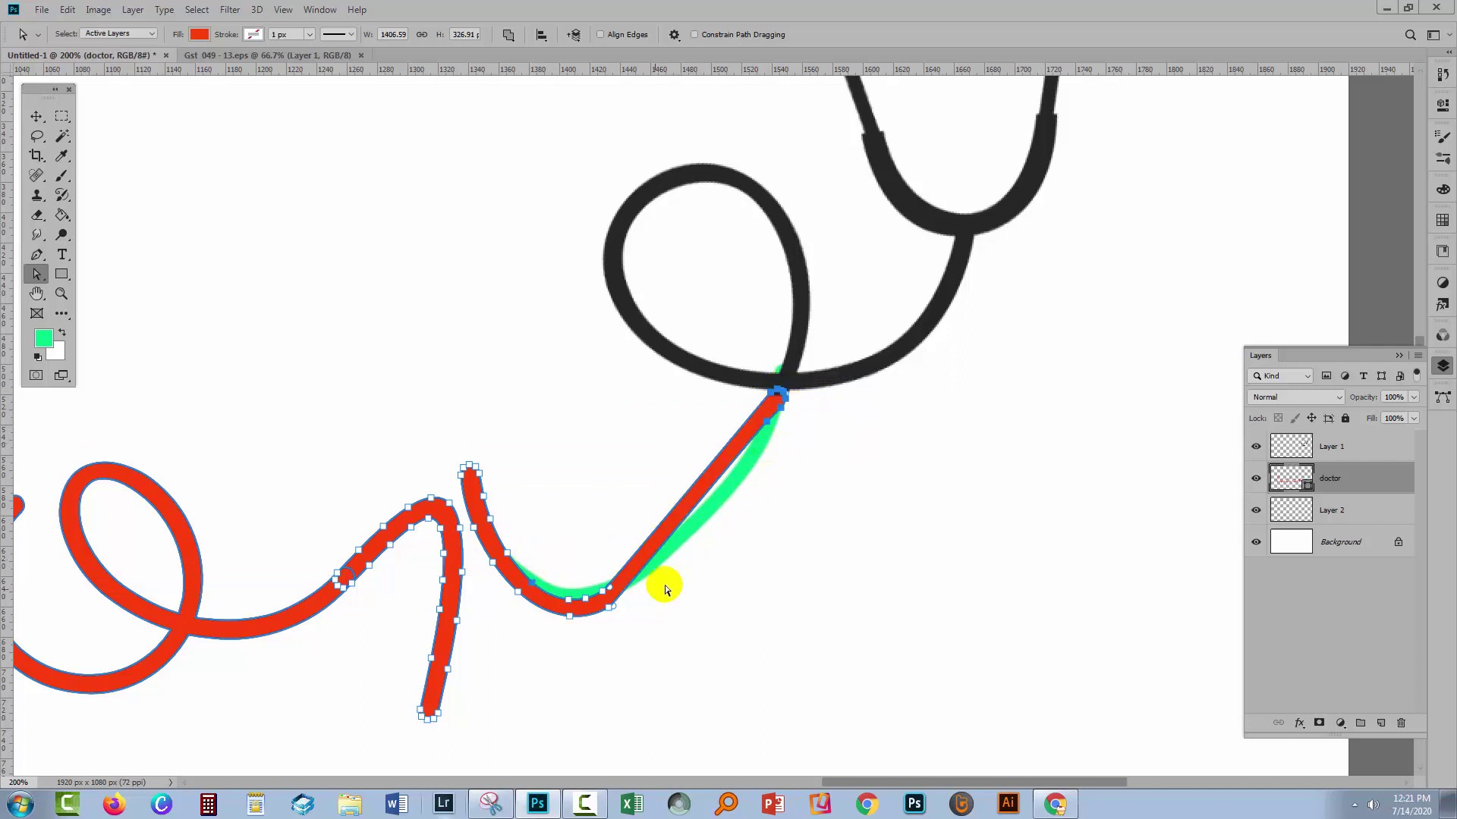
Step: Add a mid-stroke anchor and bend the tail along the green curve, narrowing it near the tube
drag(38, 262, 85, 300)
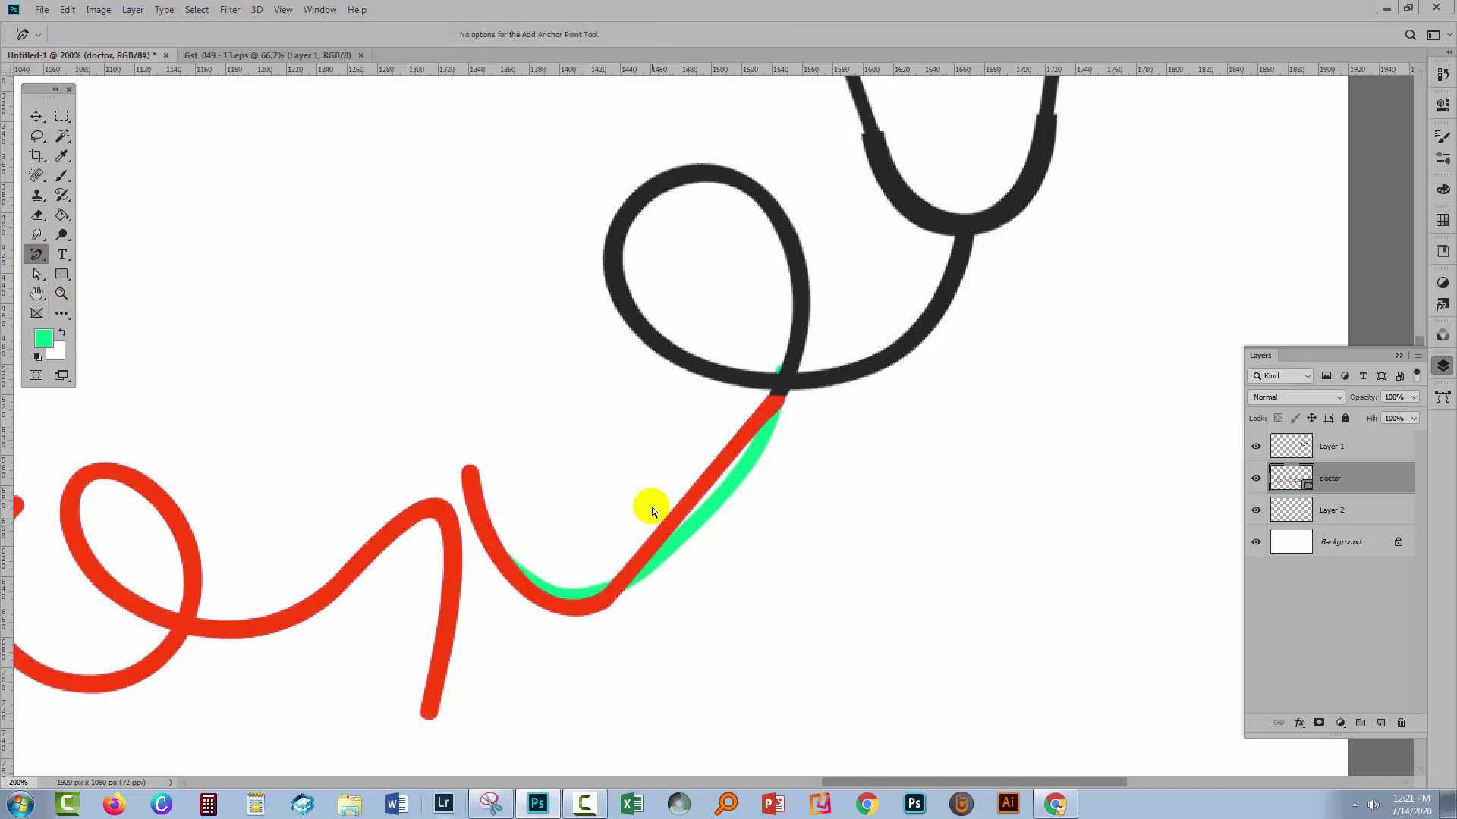
click(685, 515)
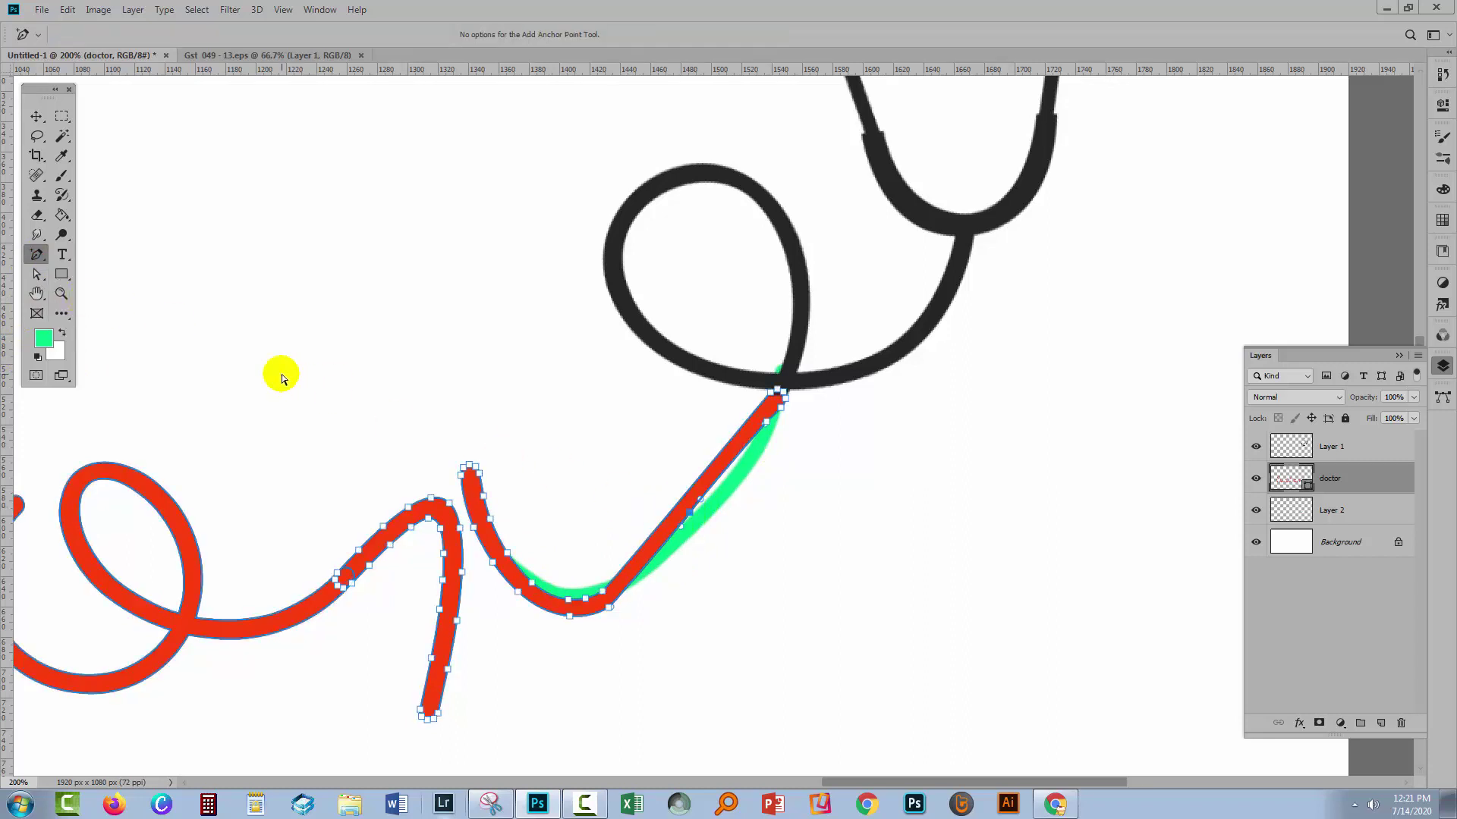
click(37, 276)
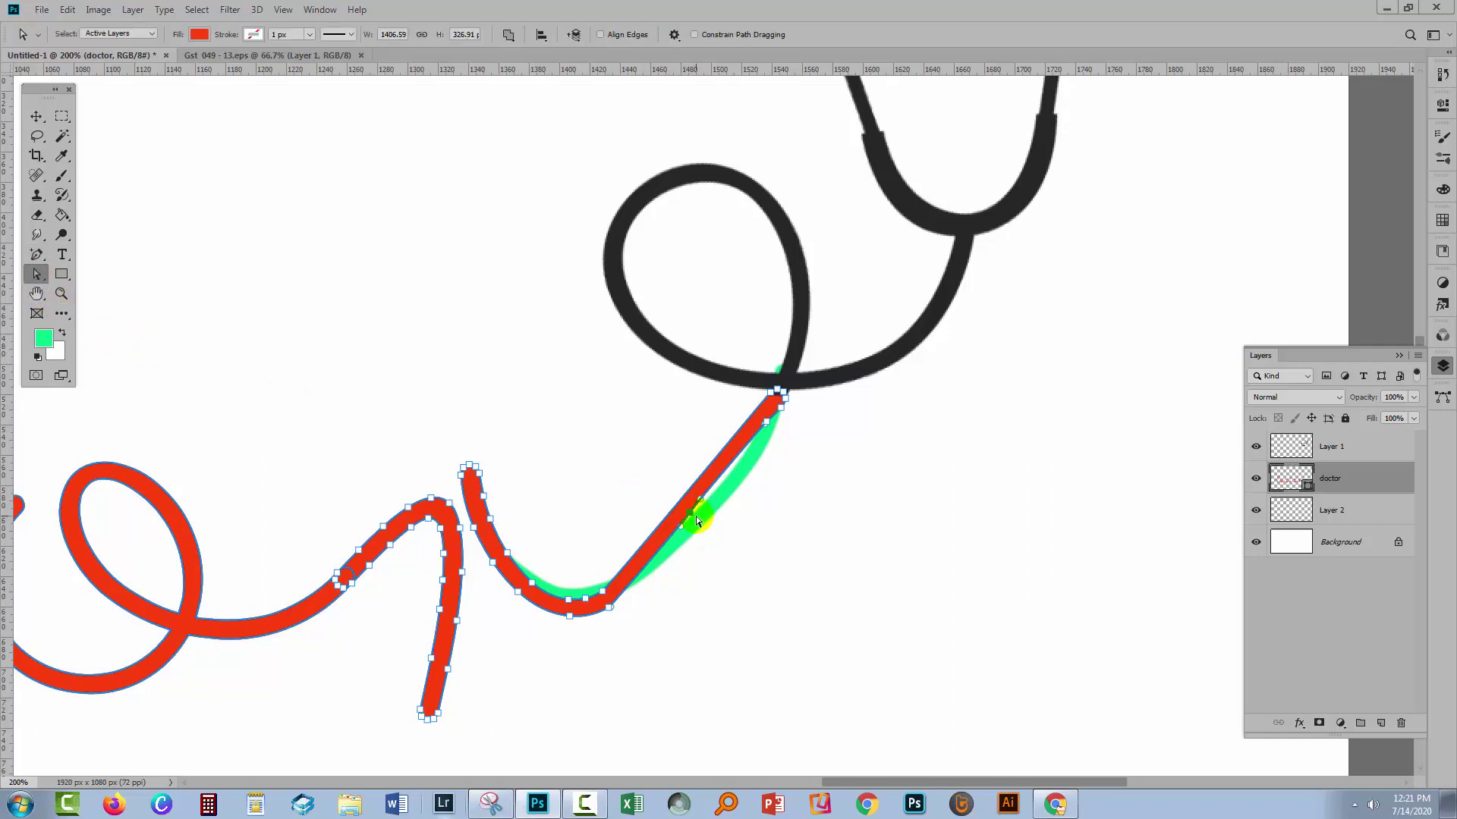
mouse_move(689, 512)
mouse_down()
mouse_move(711, 516)
mouse_move(717, 537)
mouse_move(676, 573)
mouse_move(717, 522)
mouse_up()
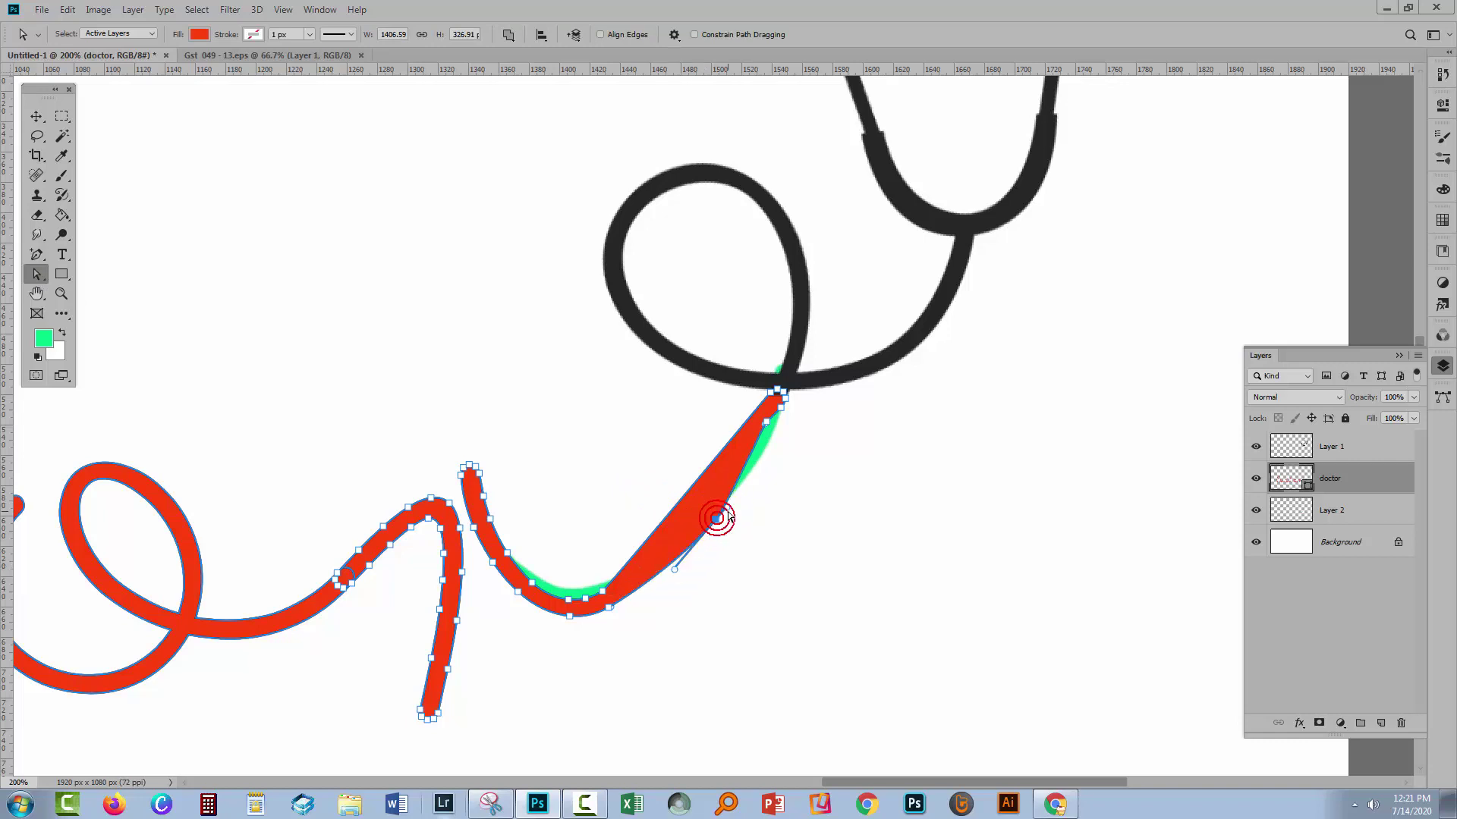
drag(728, 513, 747, 488)
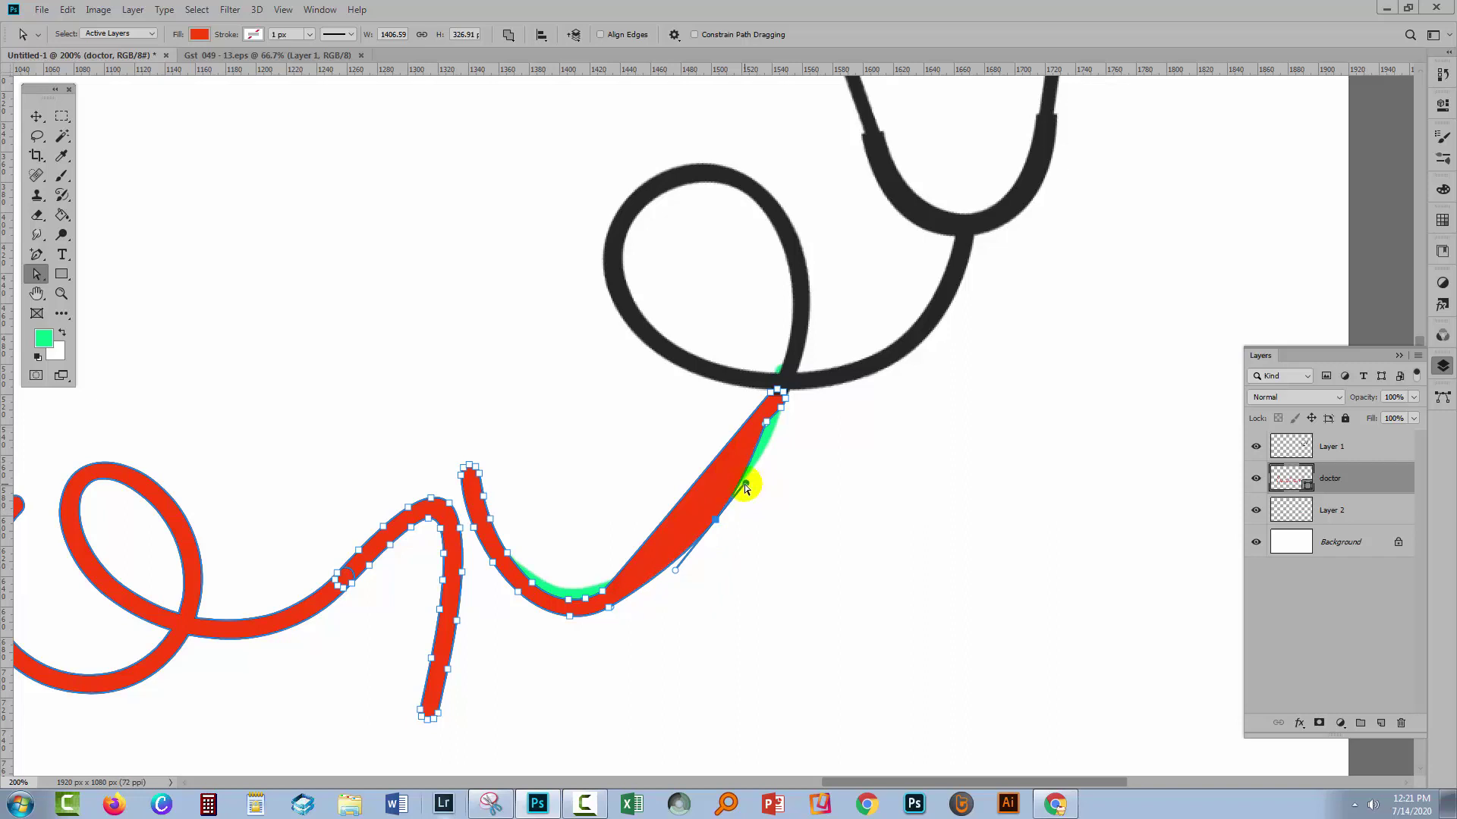
drag(766, 421, 776, 427)
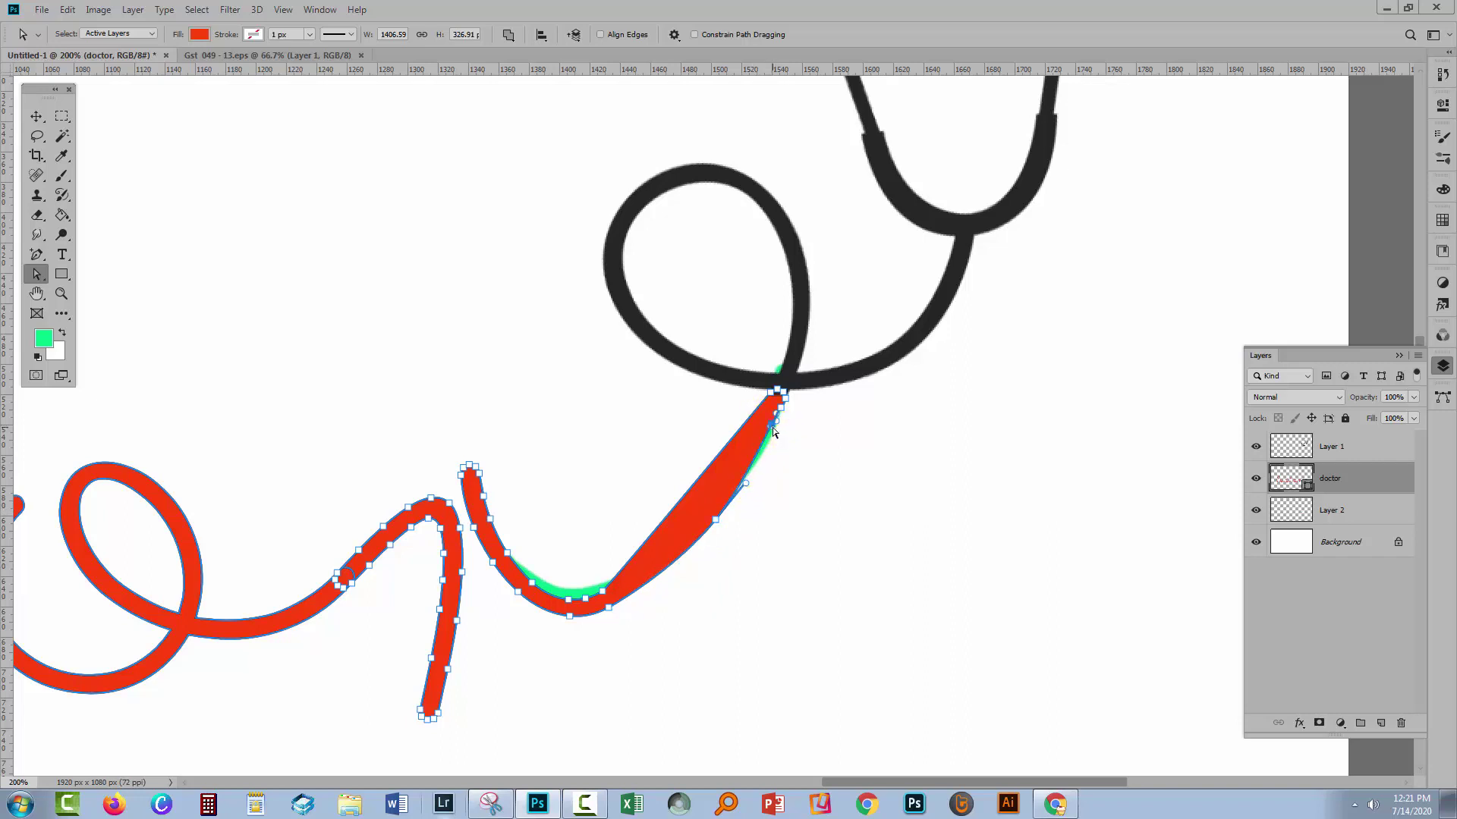
mouse_move(779, 431)
mouse_down()
mouse_move(774, 418)
mouse_move(762, 451)
mouse_up()
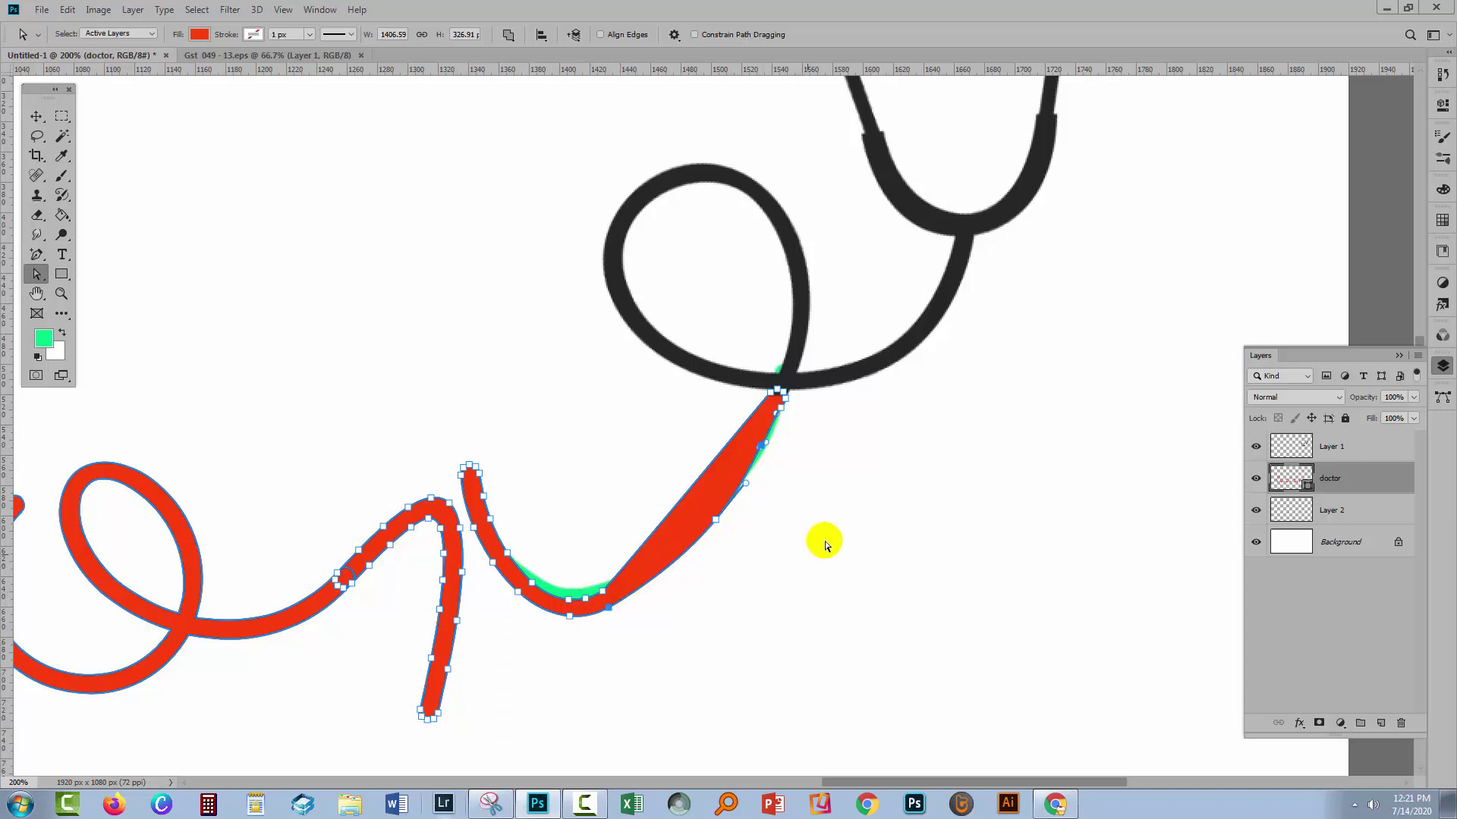
Step: Add another anchor on the upper section and bend it to follow the green curve
click(36, 254)
click(688, 489)
click(37, 274)
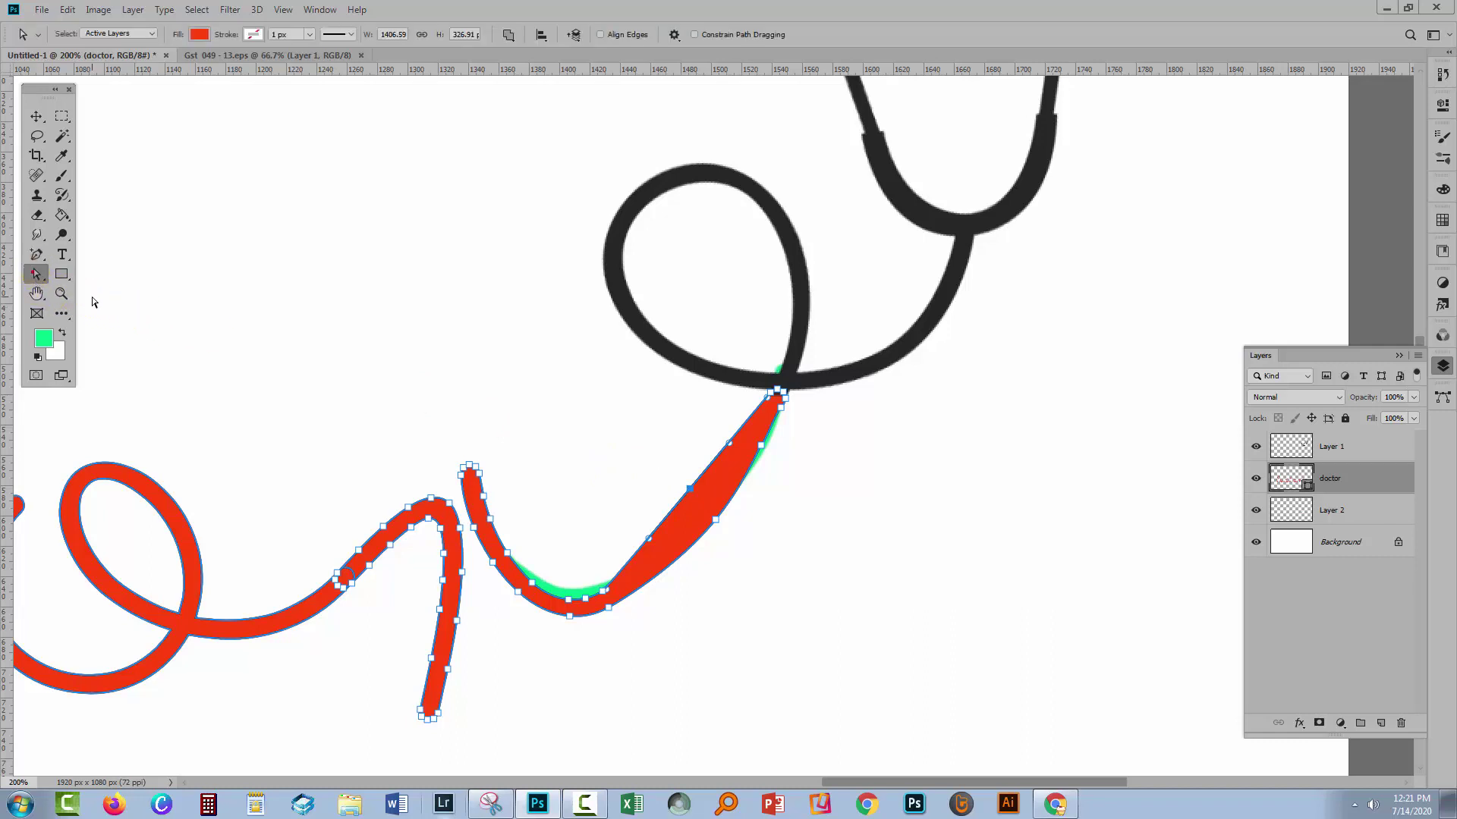
drag(688, 490, 701, 508)
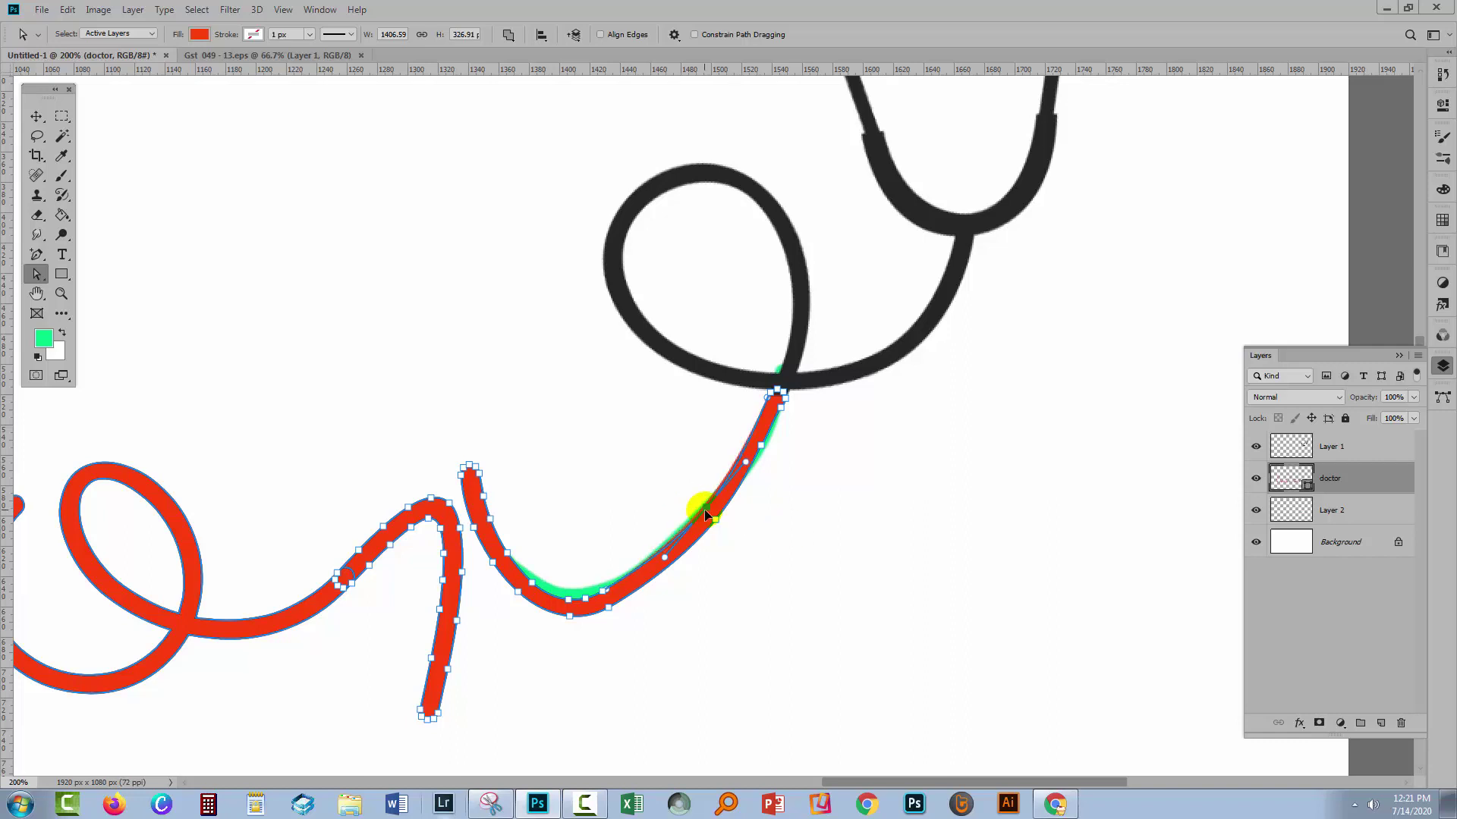
click(783, 536)
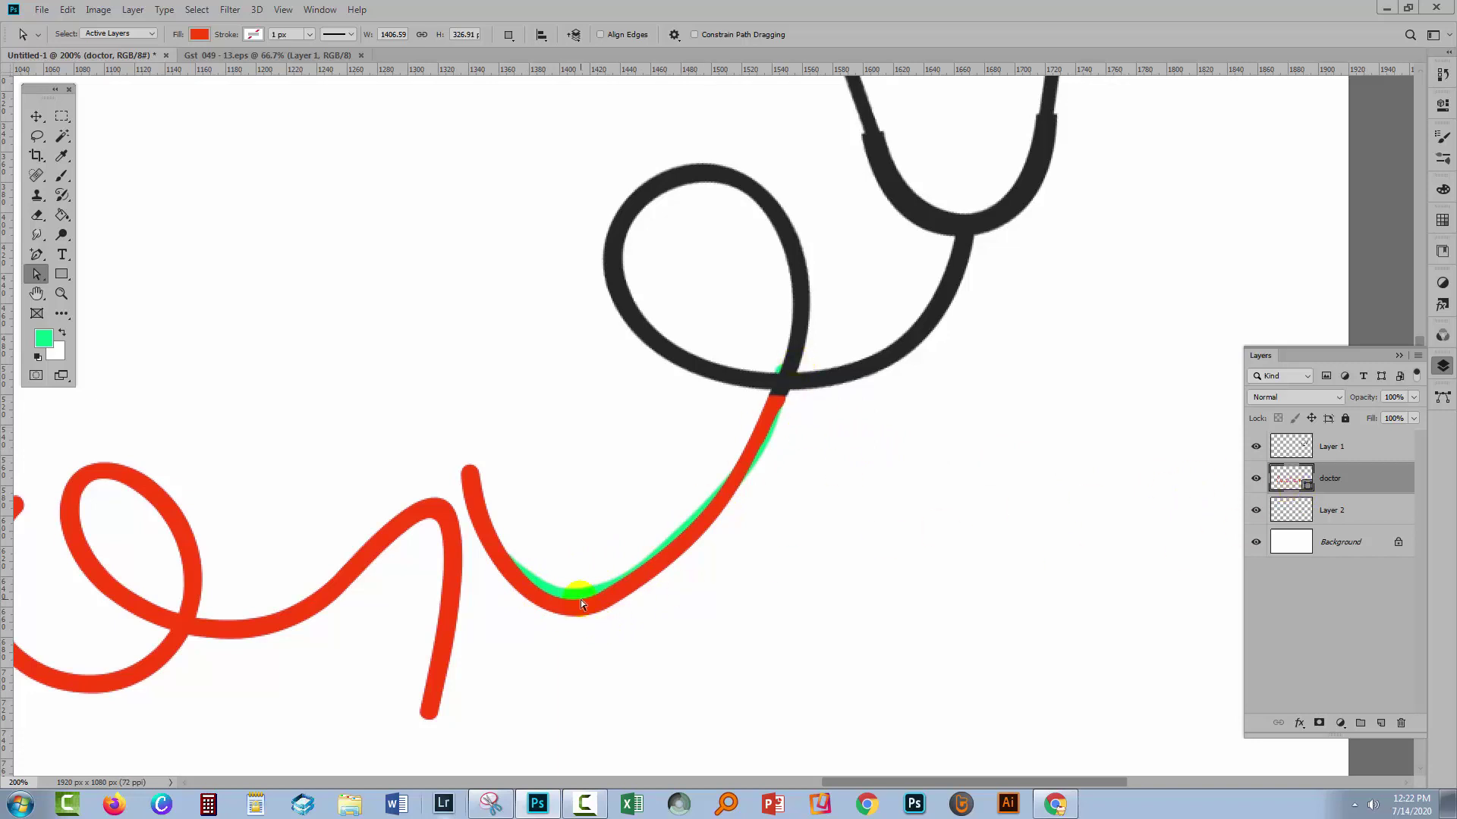
Step: Hide the green guide on Layer 2 and zoom in on the stroke-tube joint
click(1255, 511)
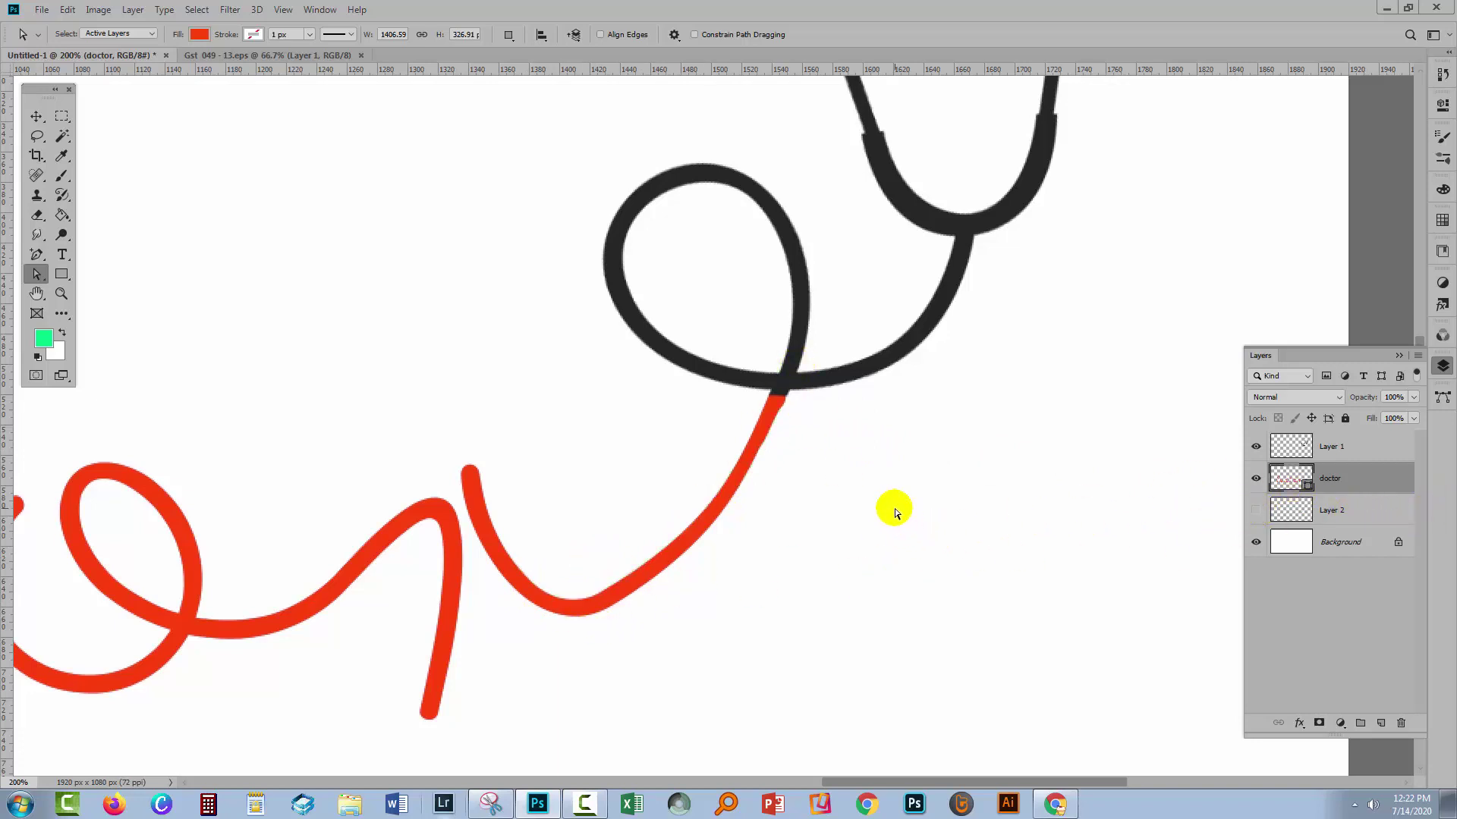
key(z)
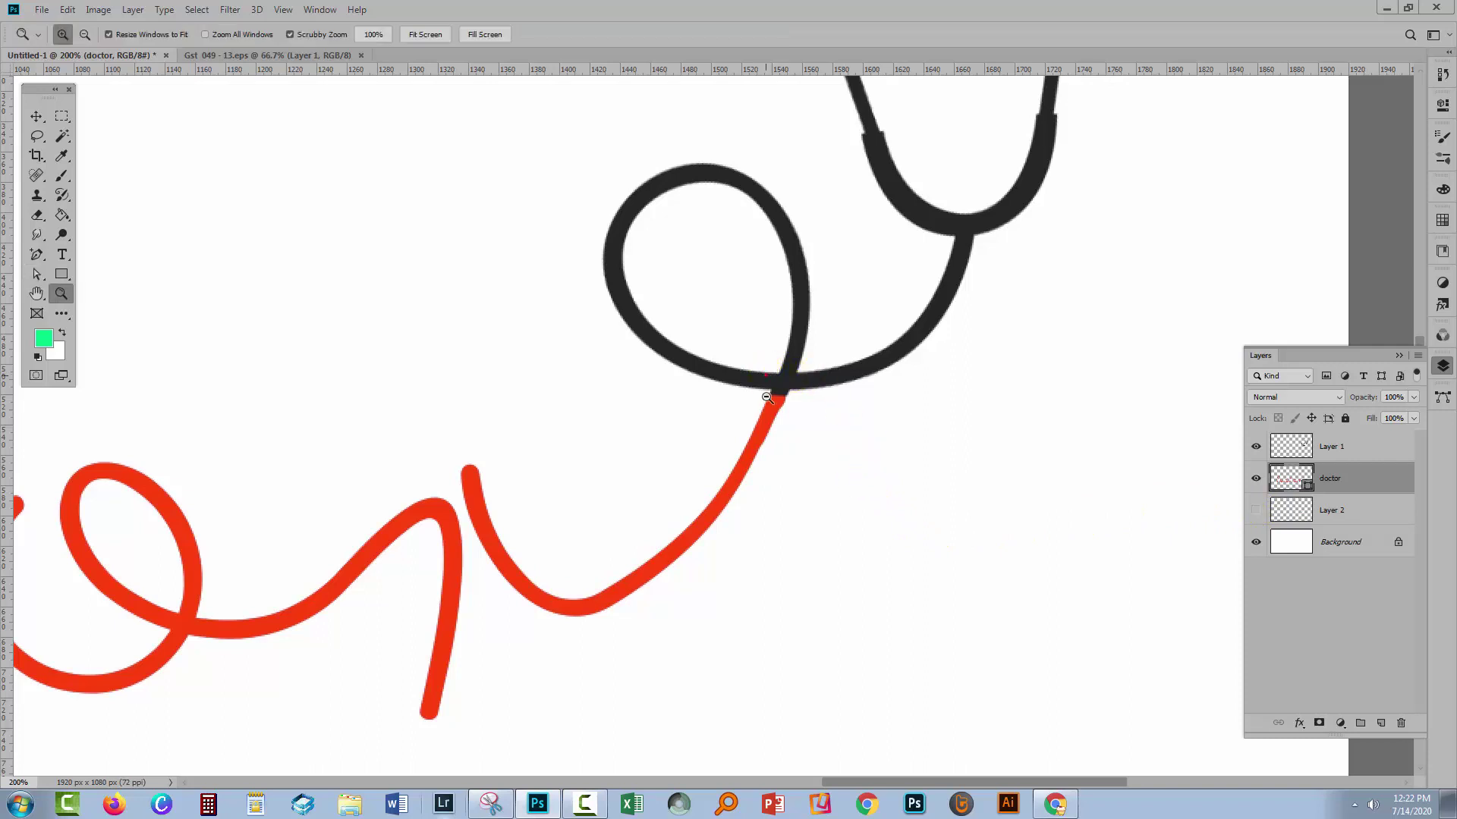
drag(767, 400, 810, 521)
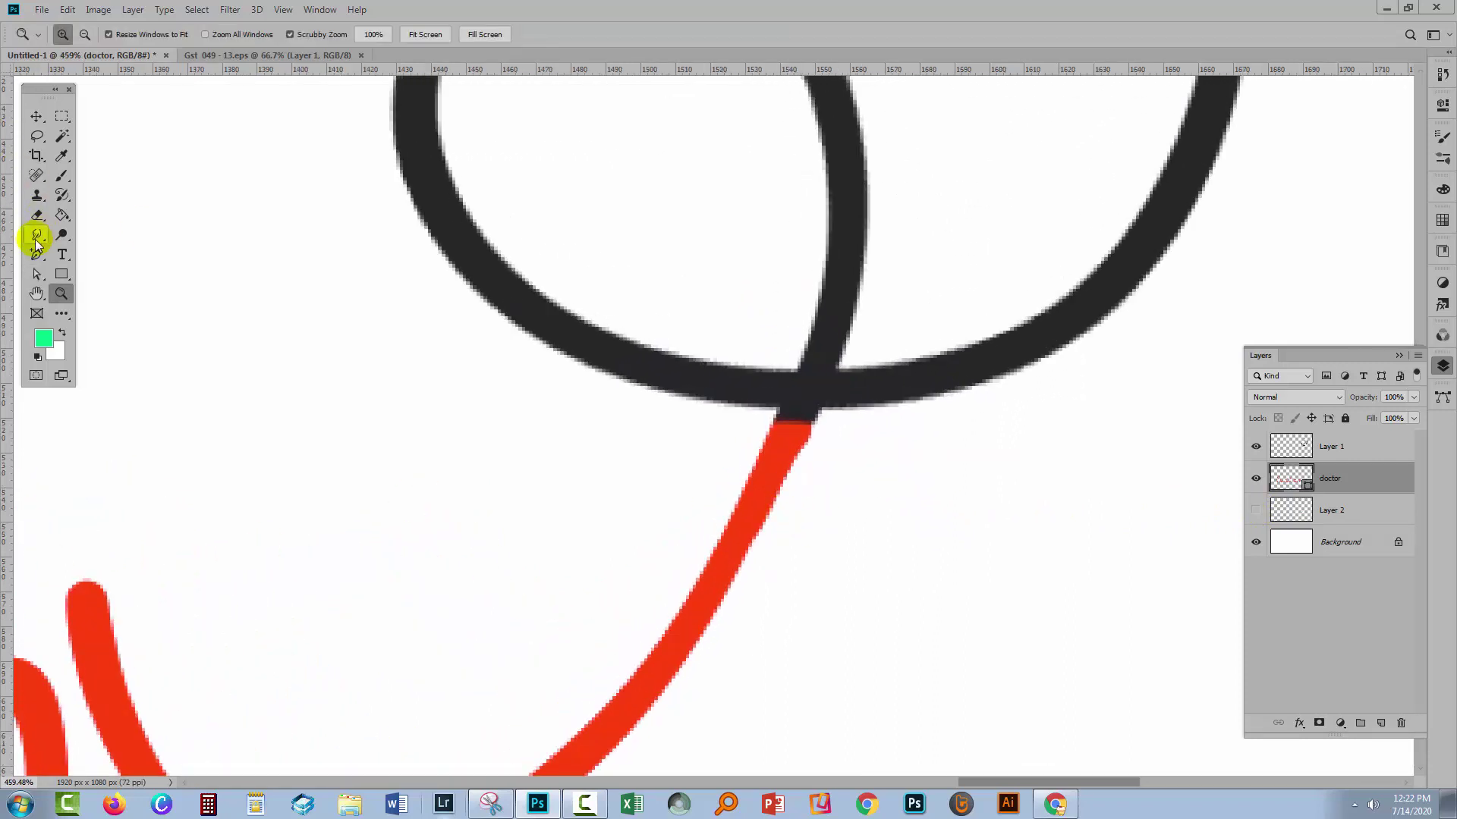
Step: Pull the stroke's upper edge anchor toward the top cap and reshape the right edge curve
click(37, 274)
click(771, 492)
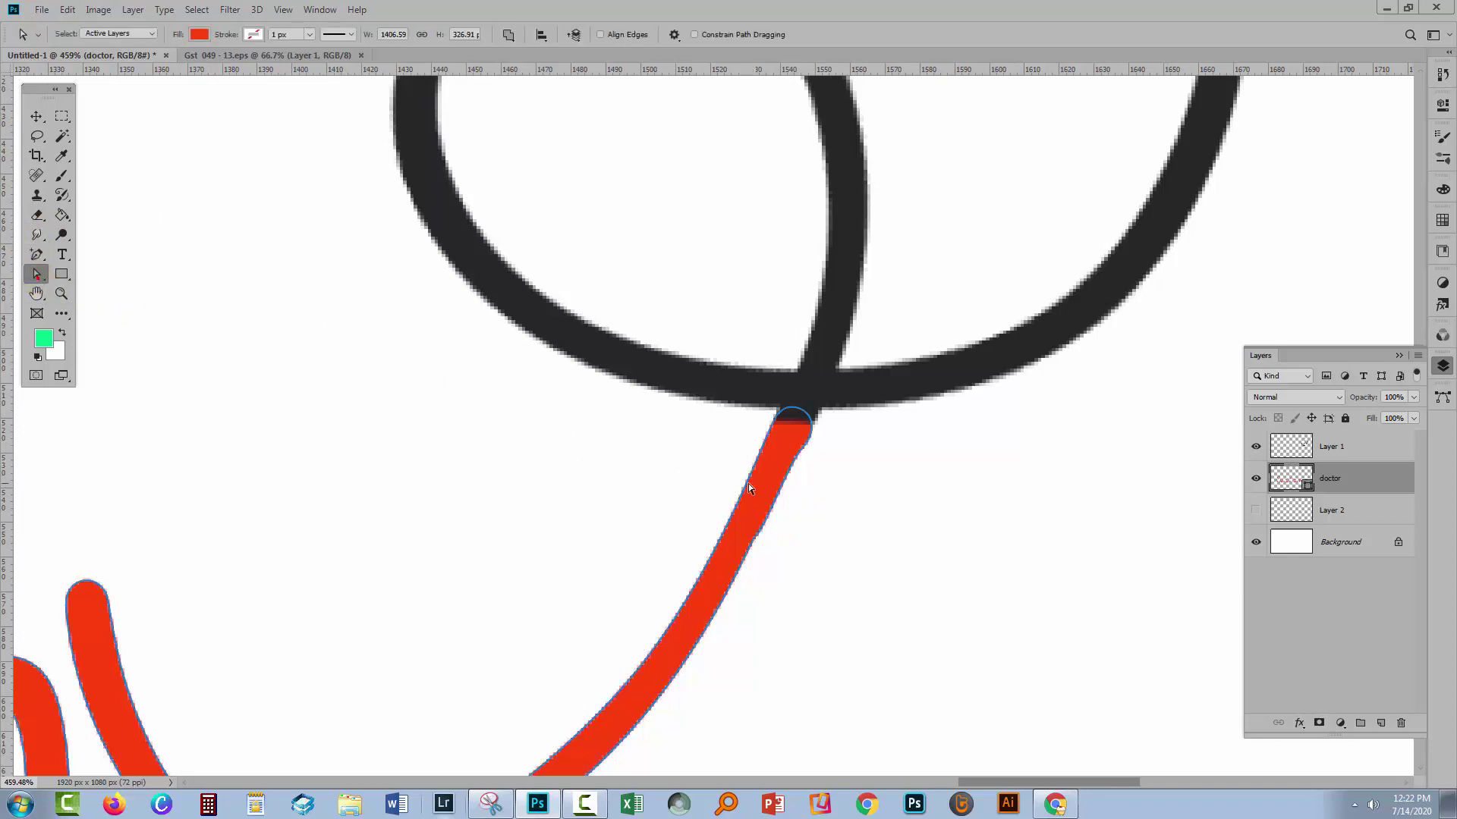
click(771, 492)
click(802, 459)
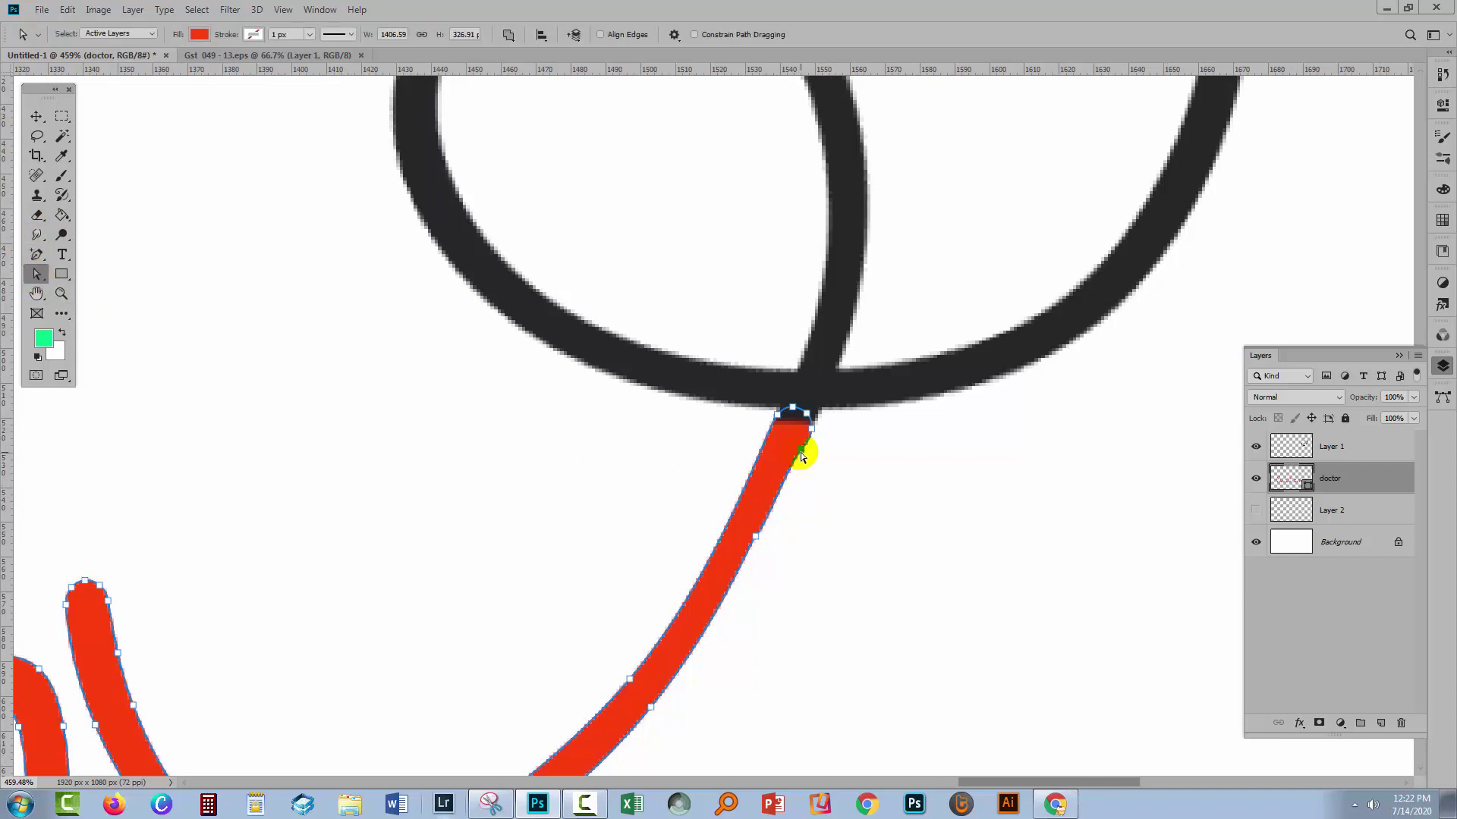
click(804, 458)
drag(804, 457, 809, 444)
click(797, 465)
click(796, 474)
drag(795, 474, 791, 483)
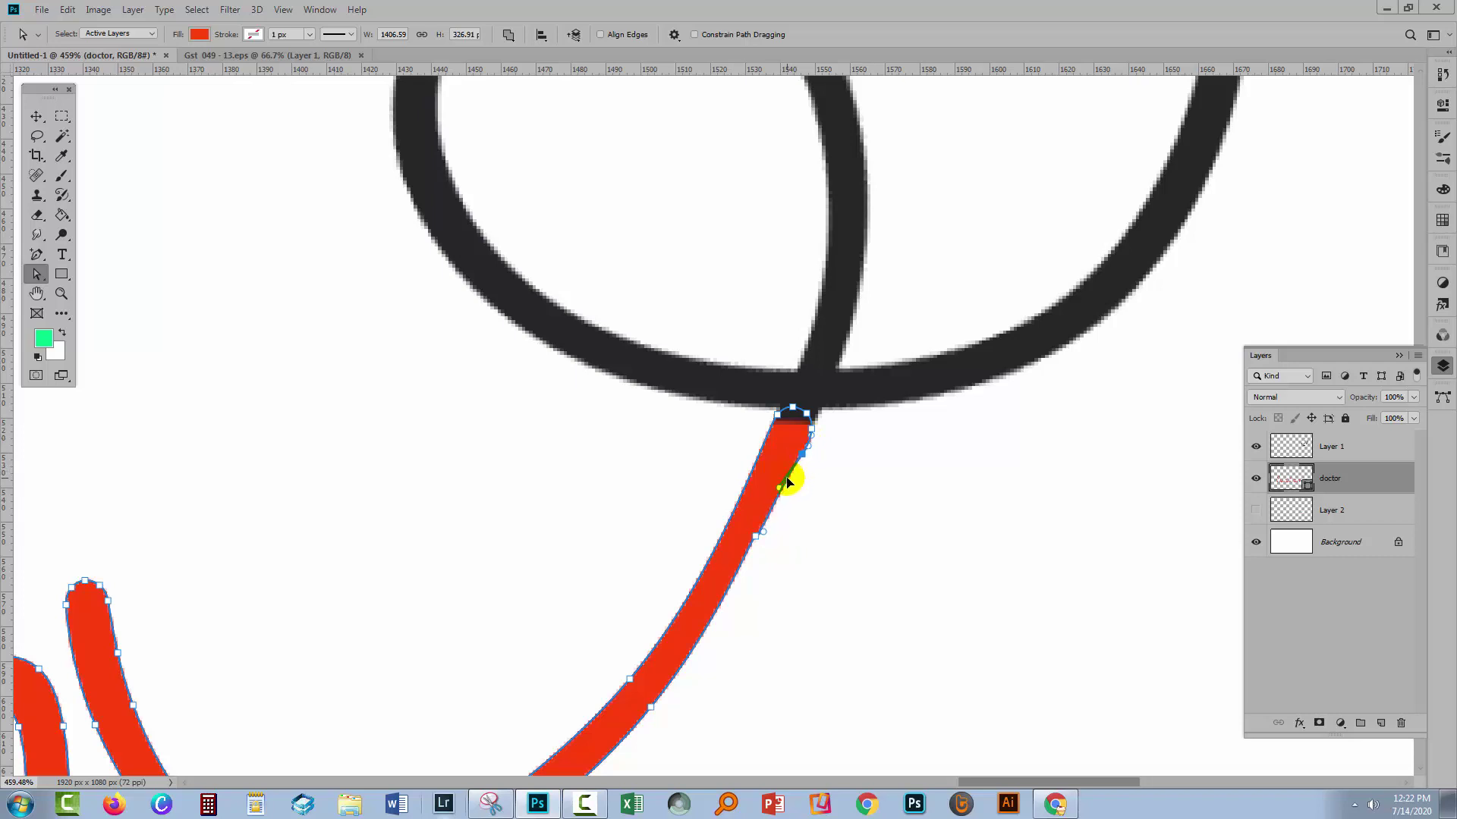
click(761, 534)
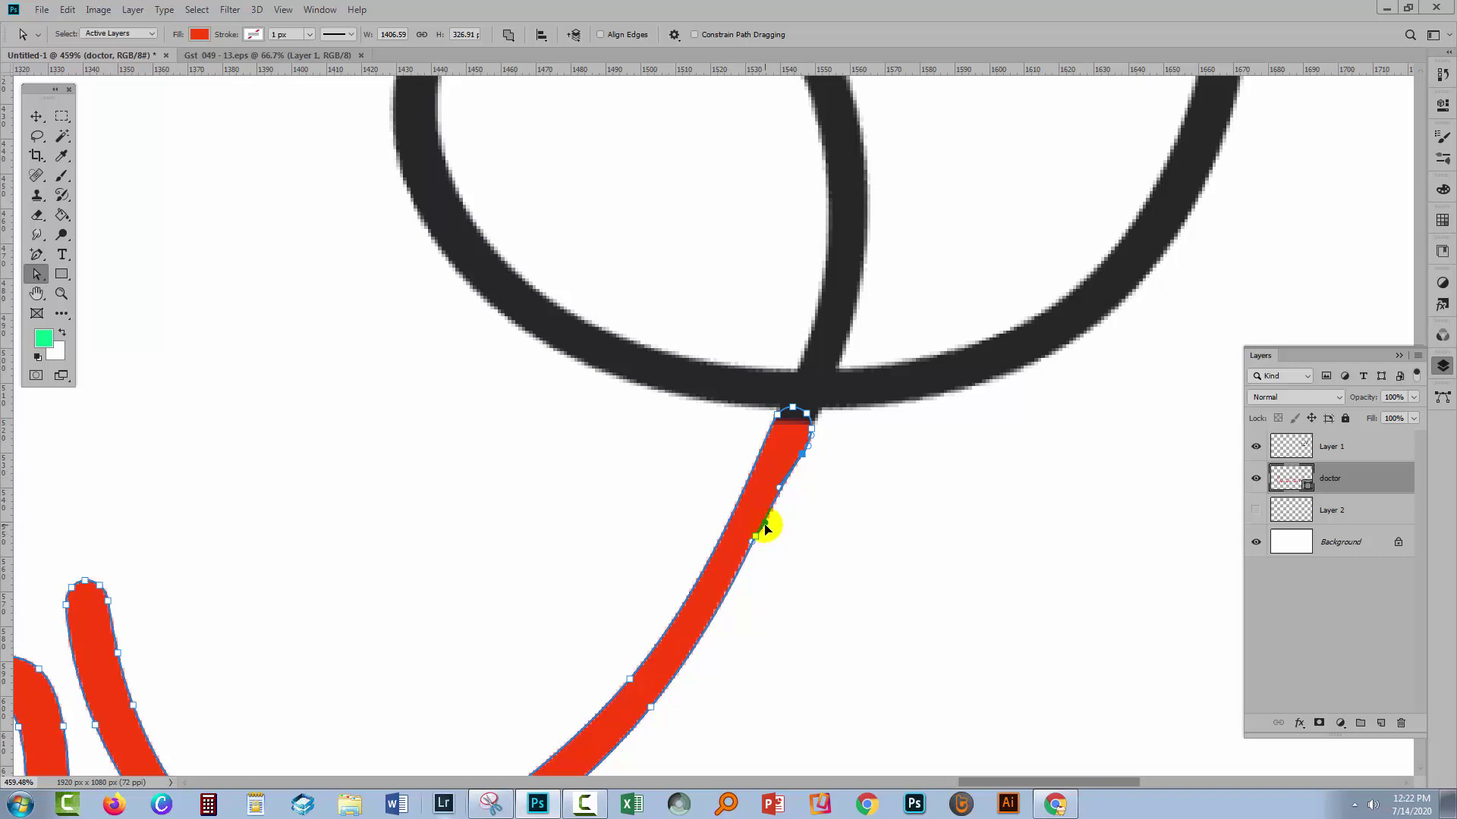
click(757, 537)
Step: Select the stroke's top-cap anchors and nudge them up and right onto the tube
mouse_move(764, 400)
mouse_down()
mouse_move(833, 475)
mouse_move(827, 459)
mouse_up()
click(805, 413)
click(820, 445)
click(813, 443)
drag(808, 417, 818, 400)
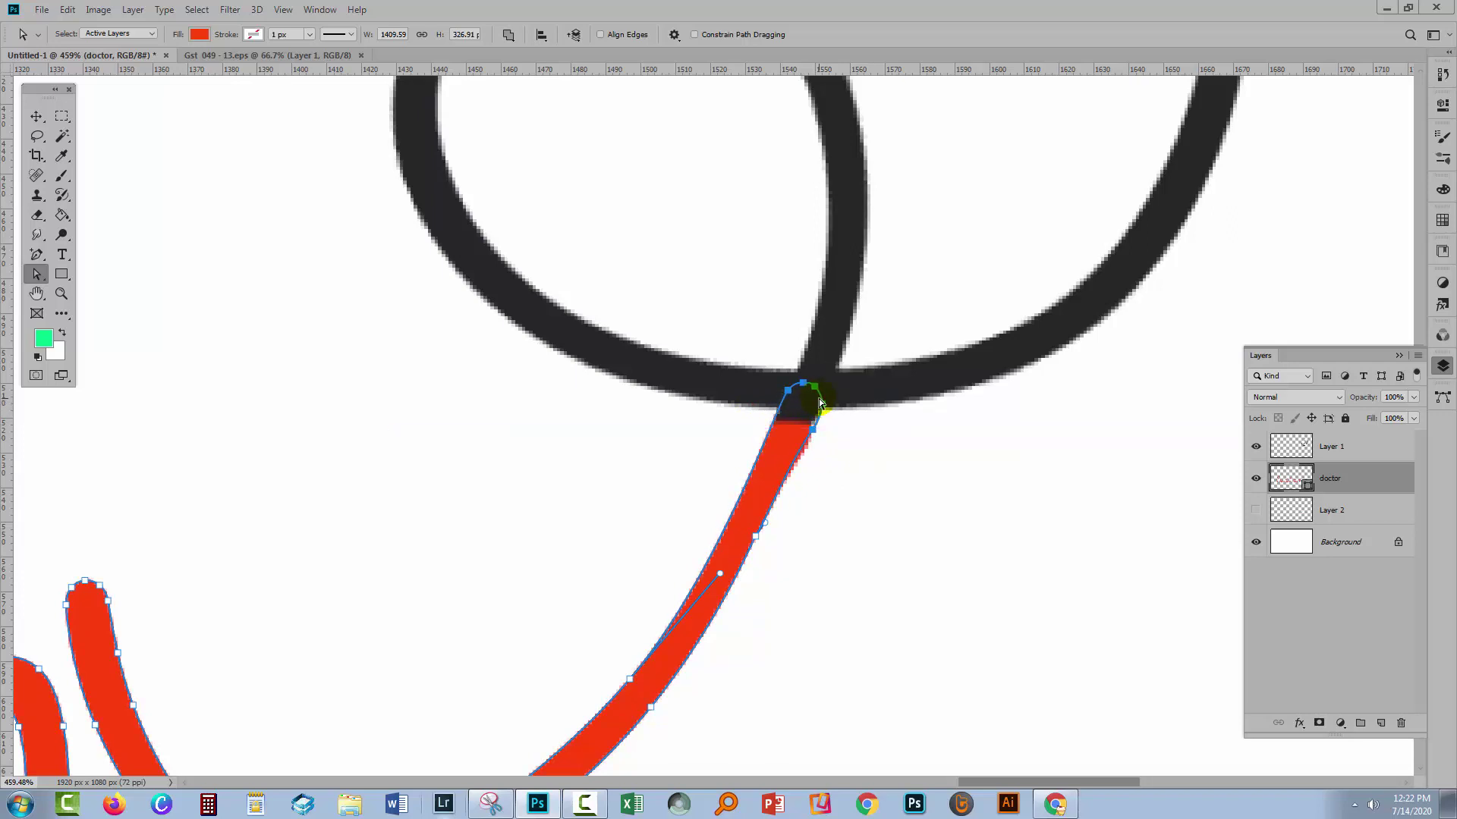
Step: Smooth the stroke's right edge below the tube and deselect to check the join
click(763, 522)
click(757, 541)
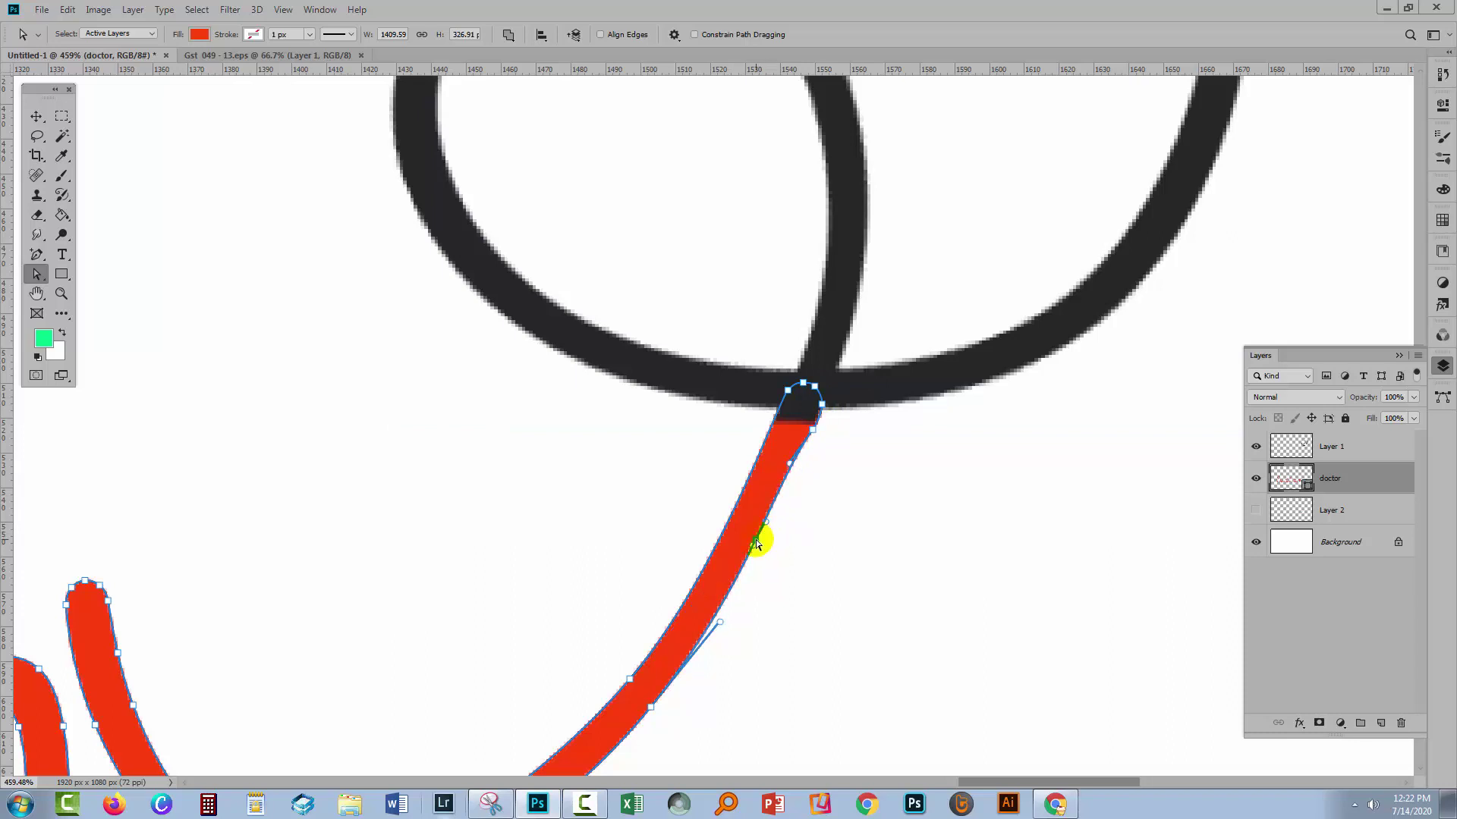
drag(758, 543, 760, 547)
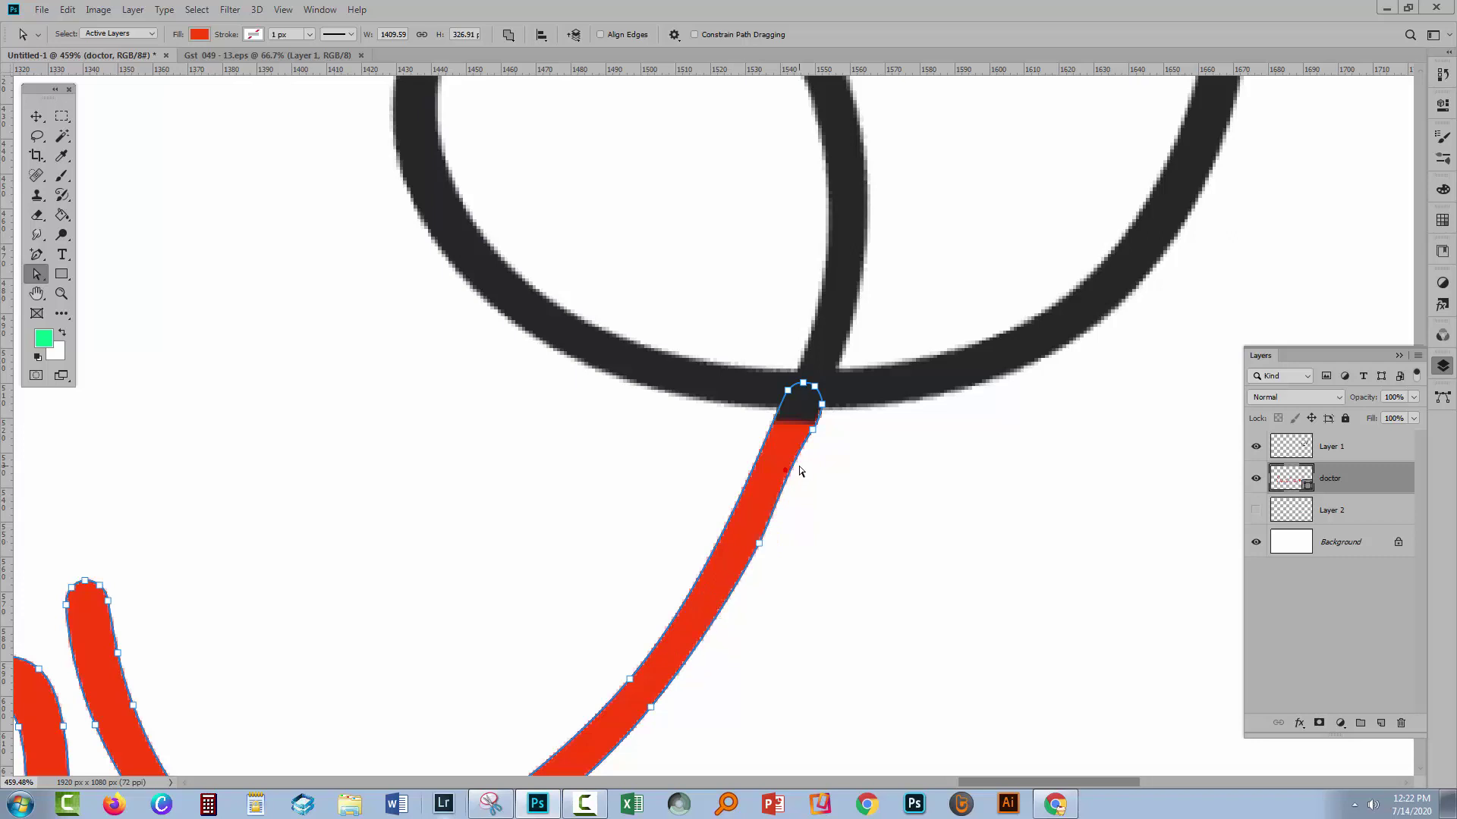
click(813, 429)
drag(812, 428, 797, 472)
click(816, 482)
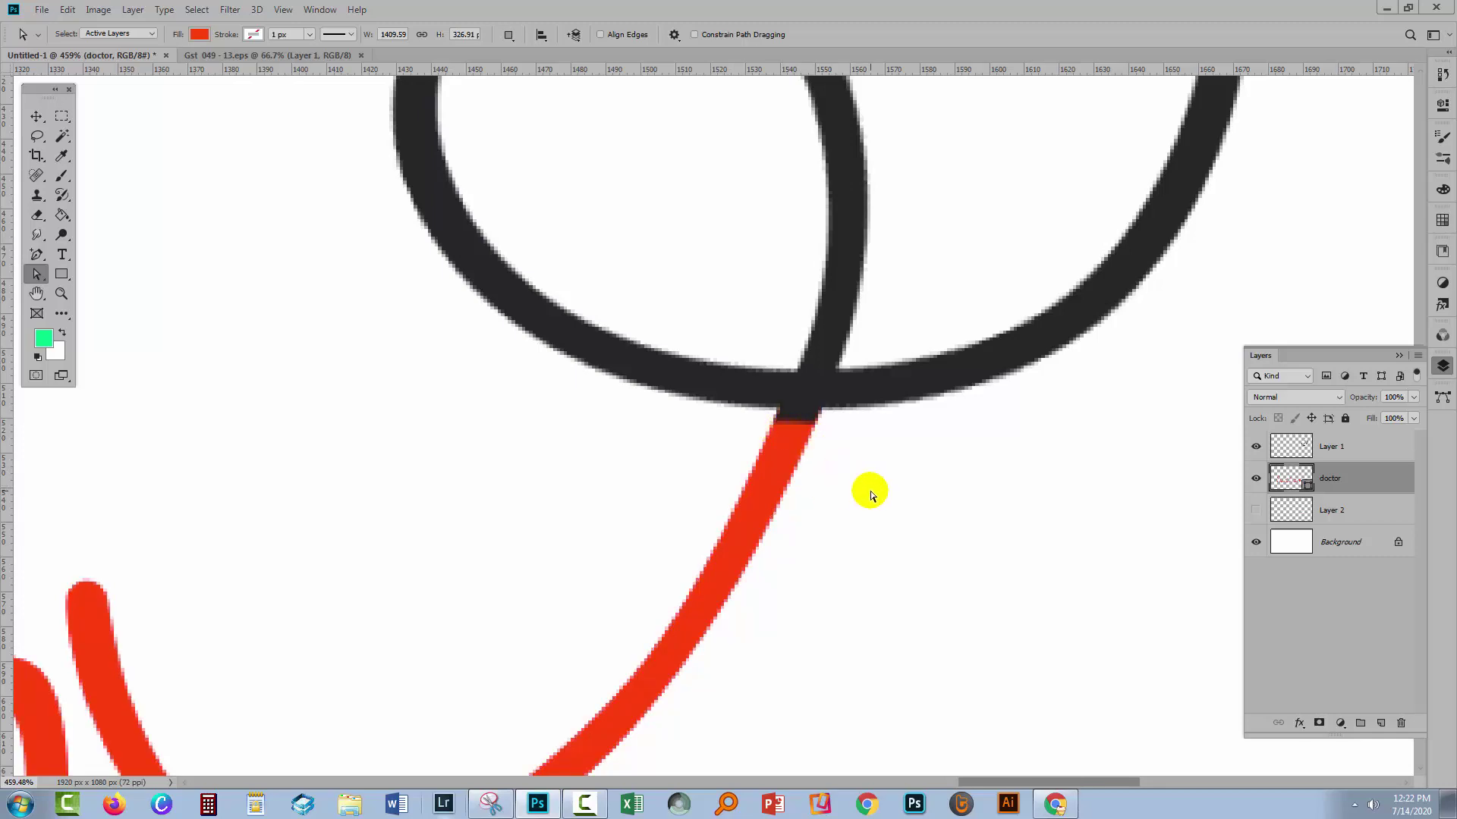
Step: Fit the whole artwork on screen and set the shape fill to black
key(ctrl+0)
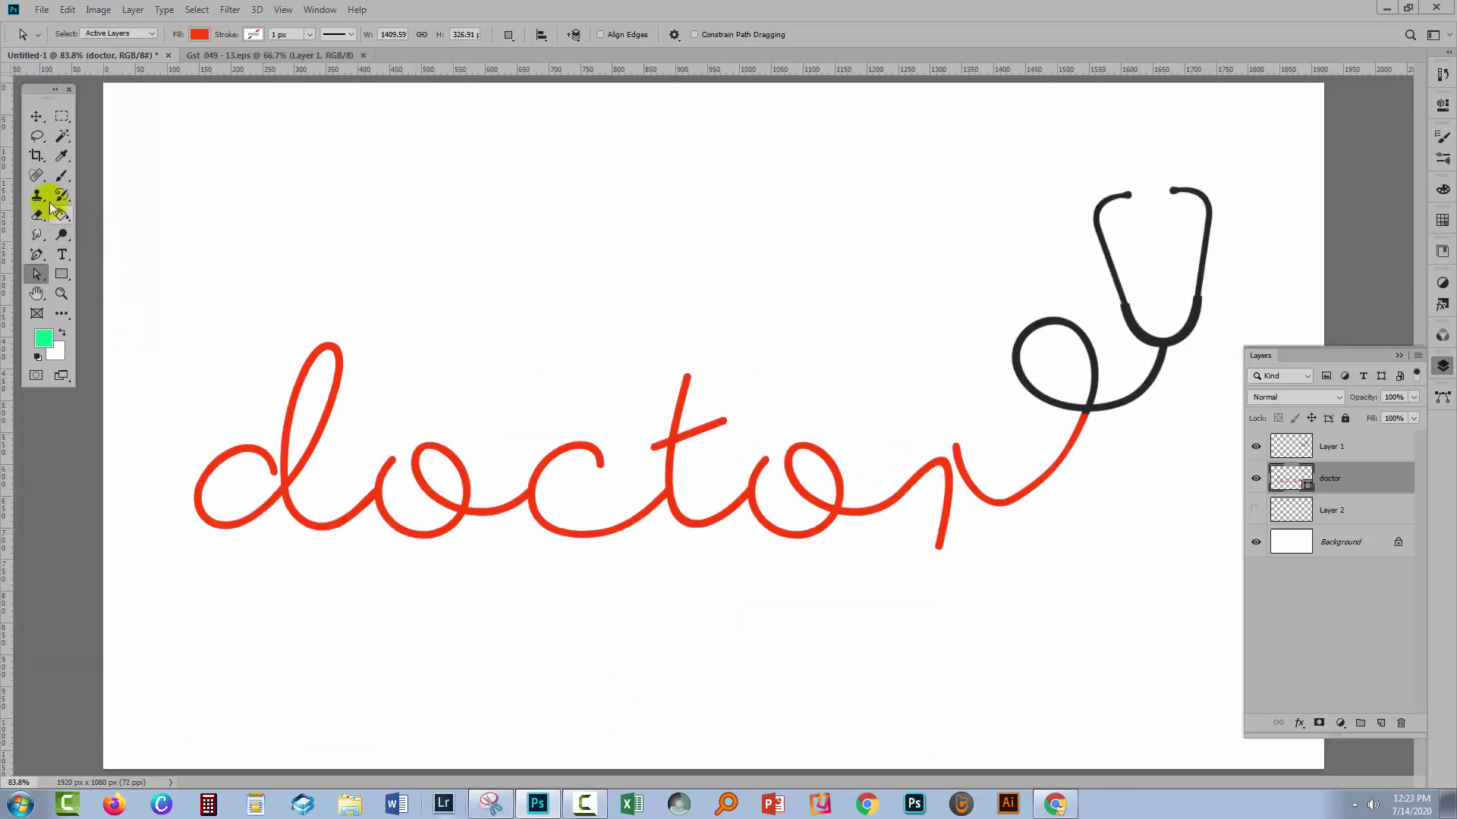
click(37, 116)
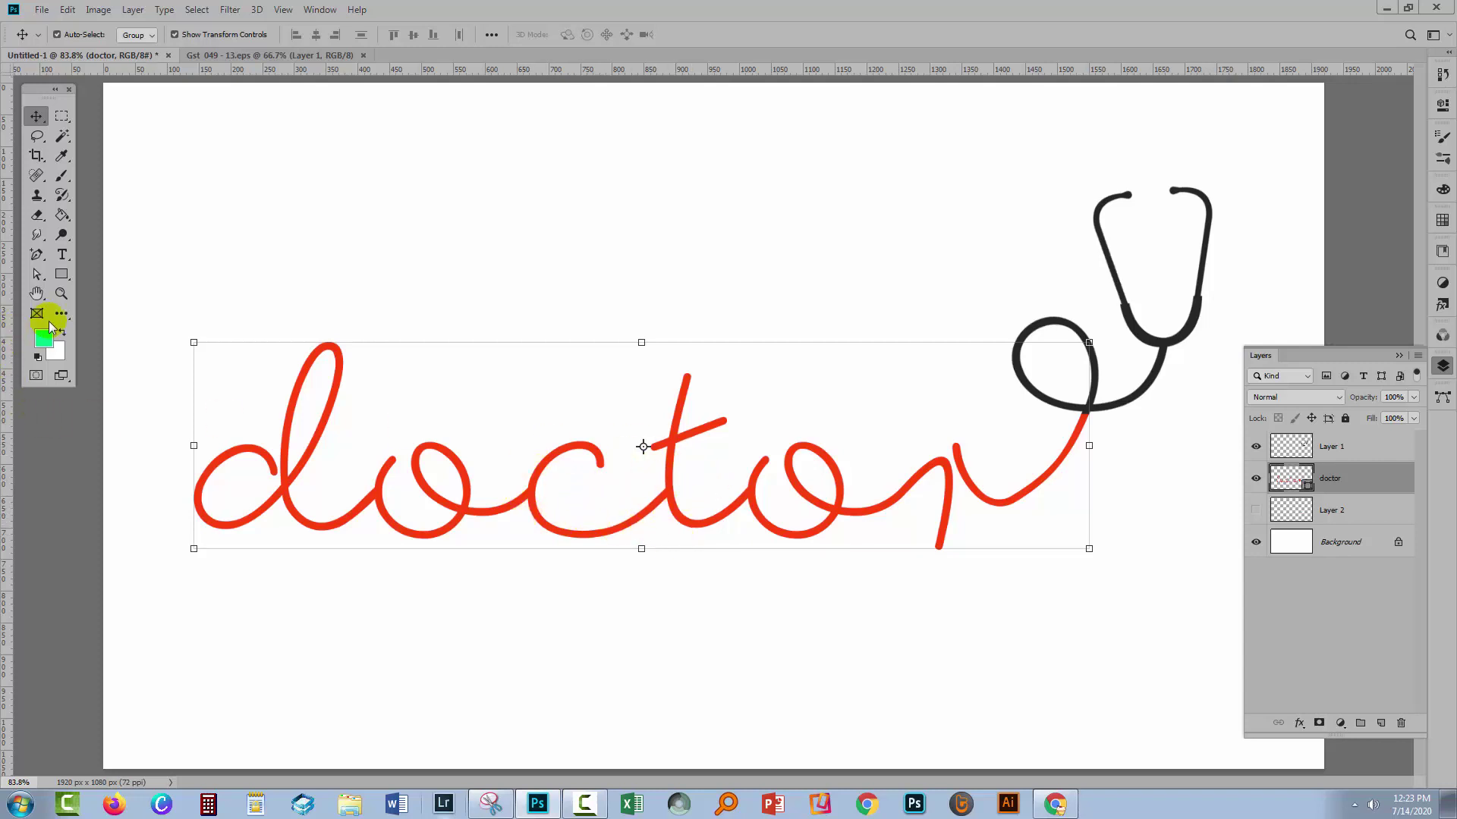
click(61, 274)
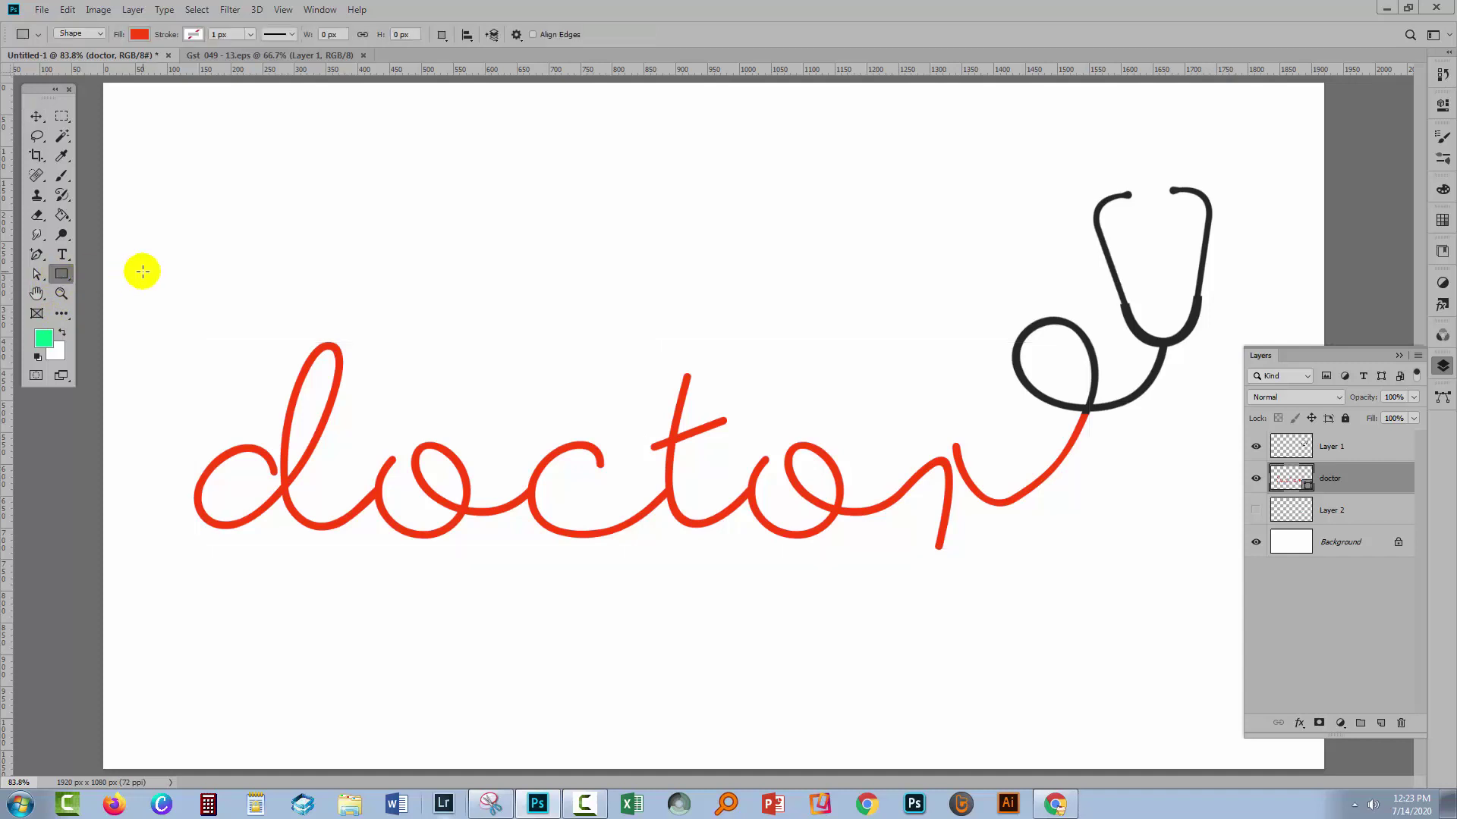
click(140, 34)
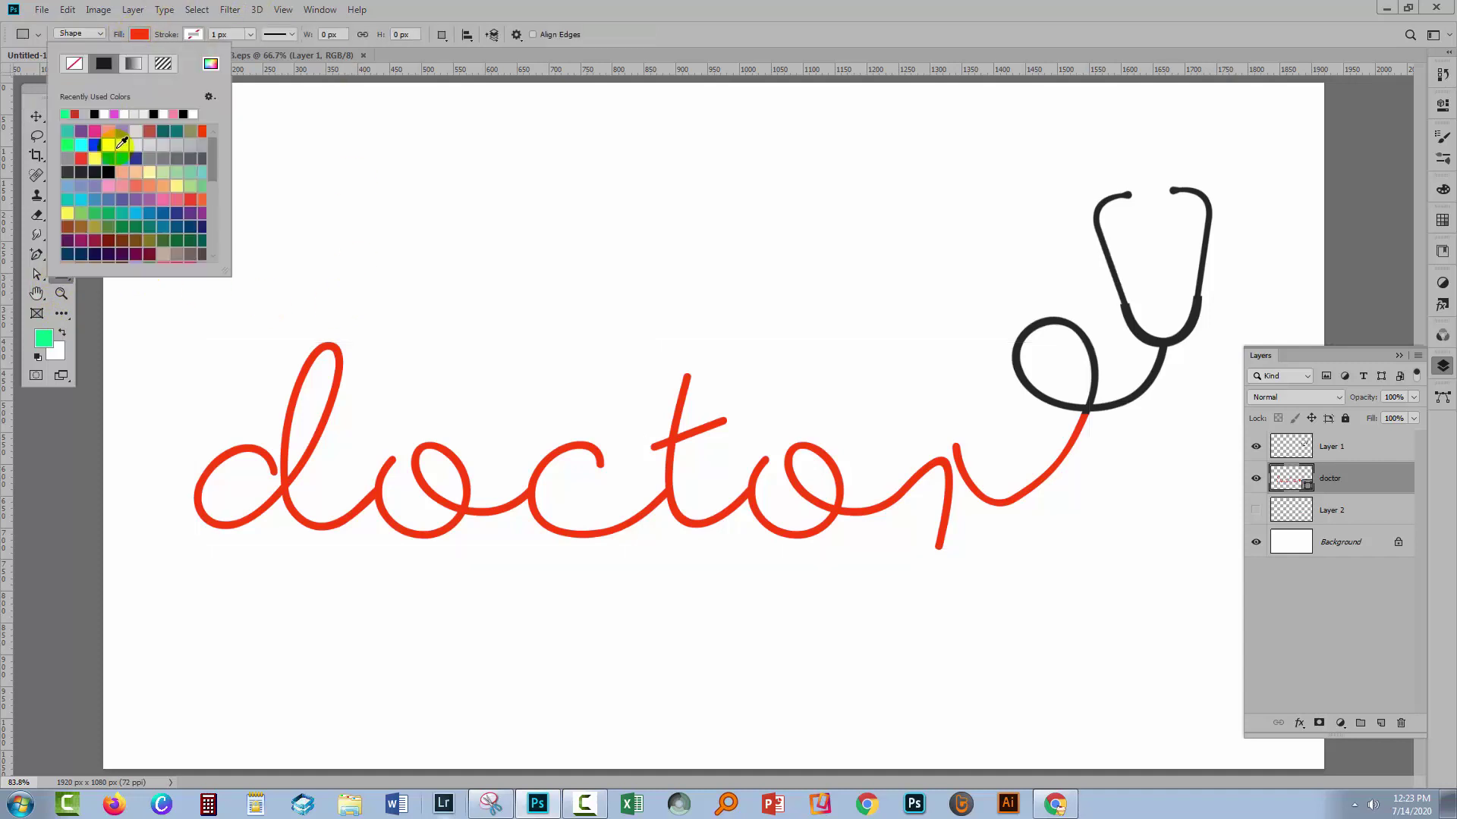
click(95, 114)
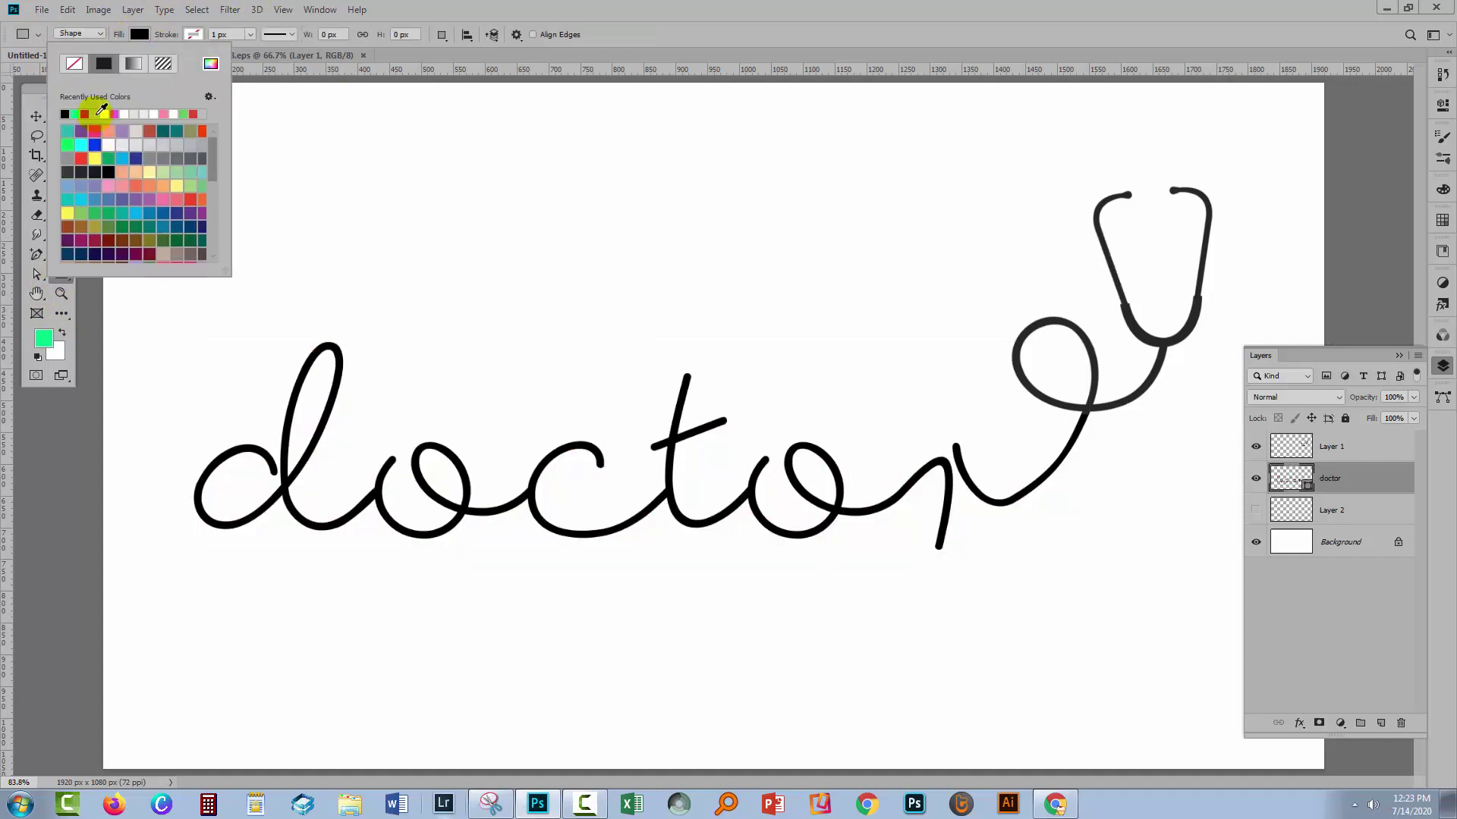
Step: Select the doctor shape layer and fill it with a red swatch
click(36, 116)
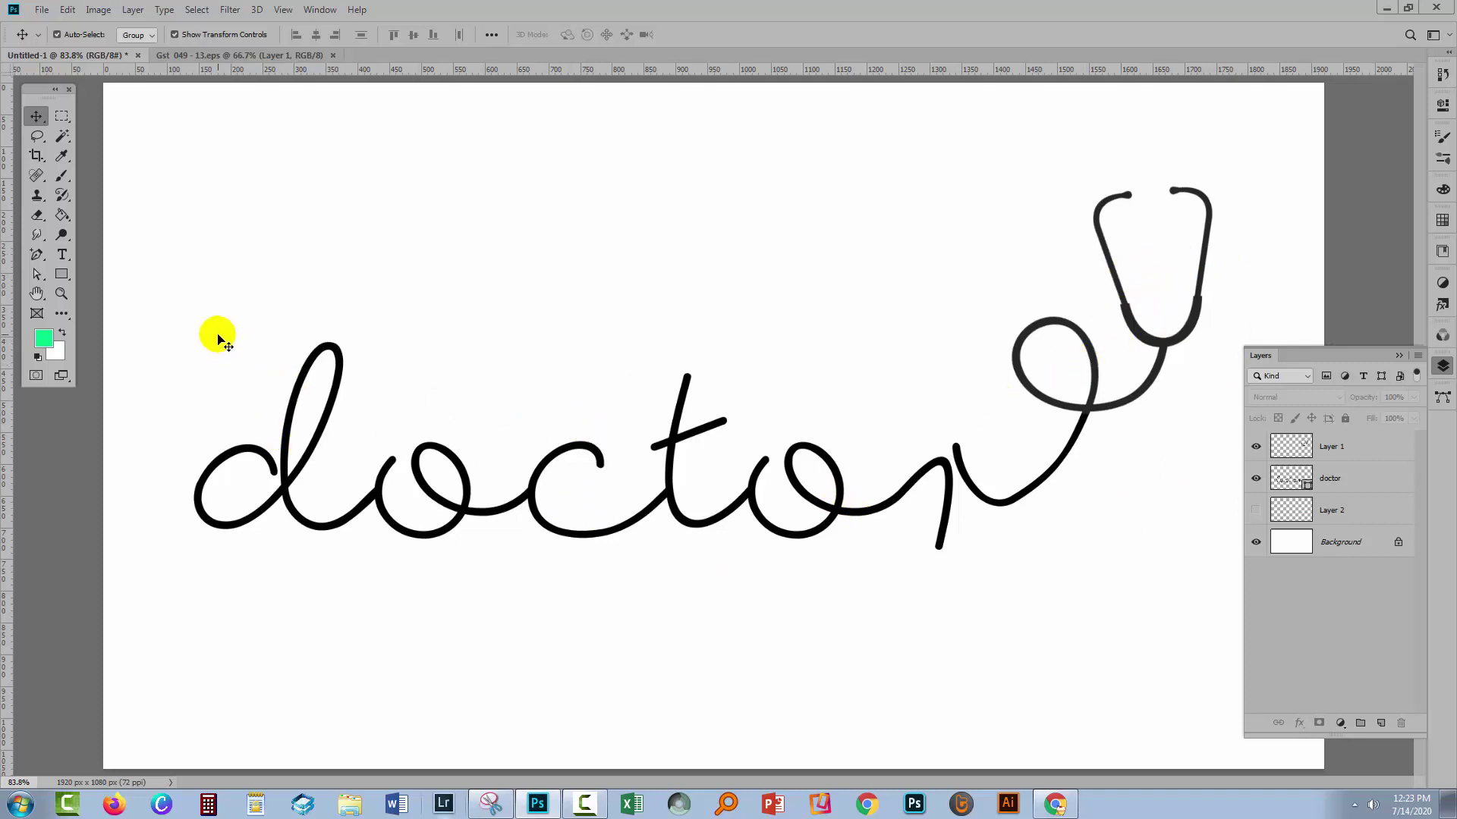
drag(216, 338, 471, 598)
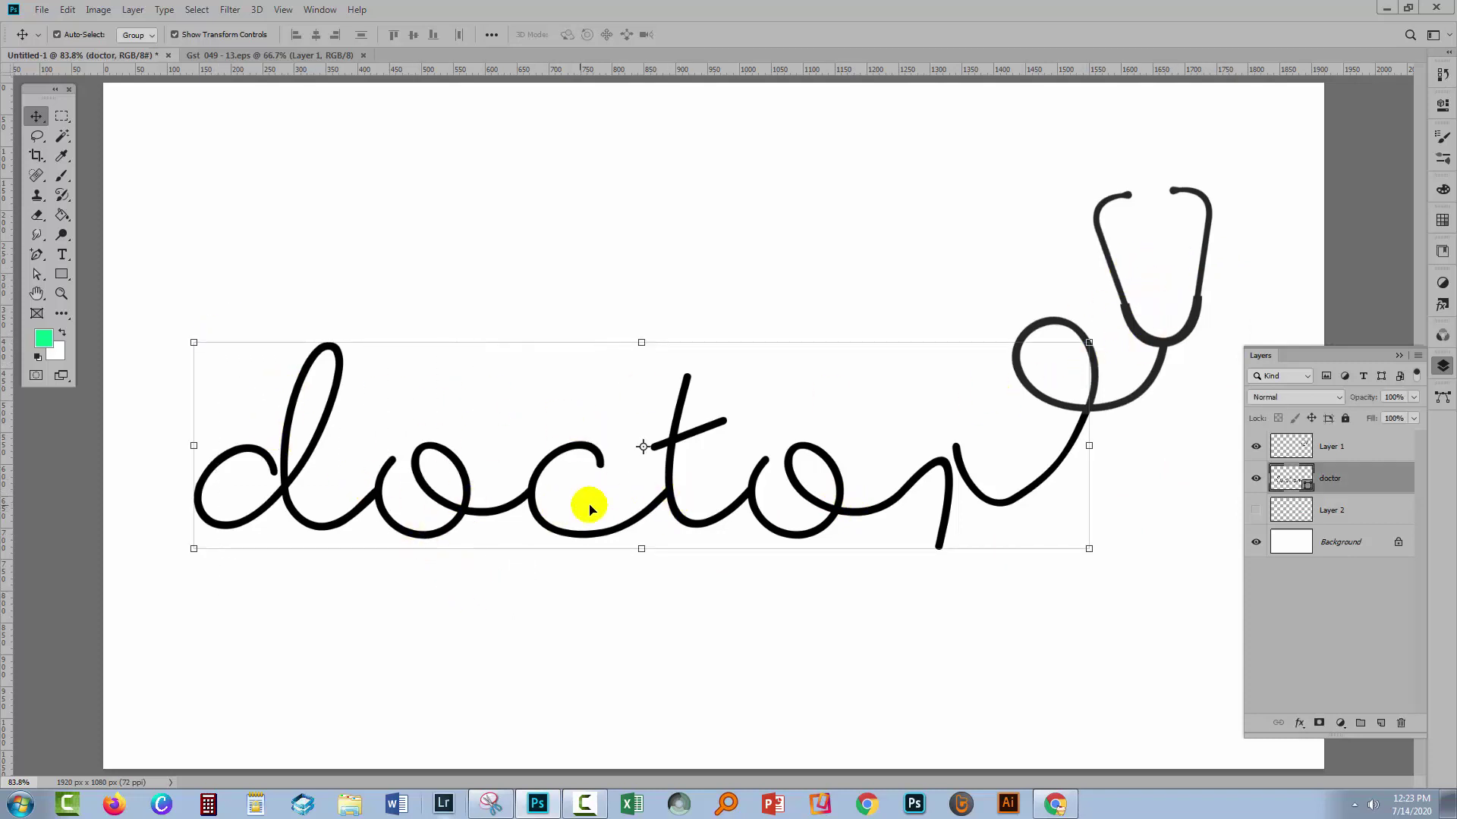
click(62, 275)
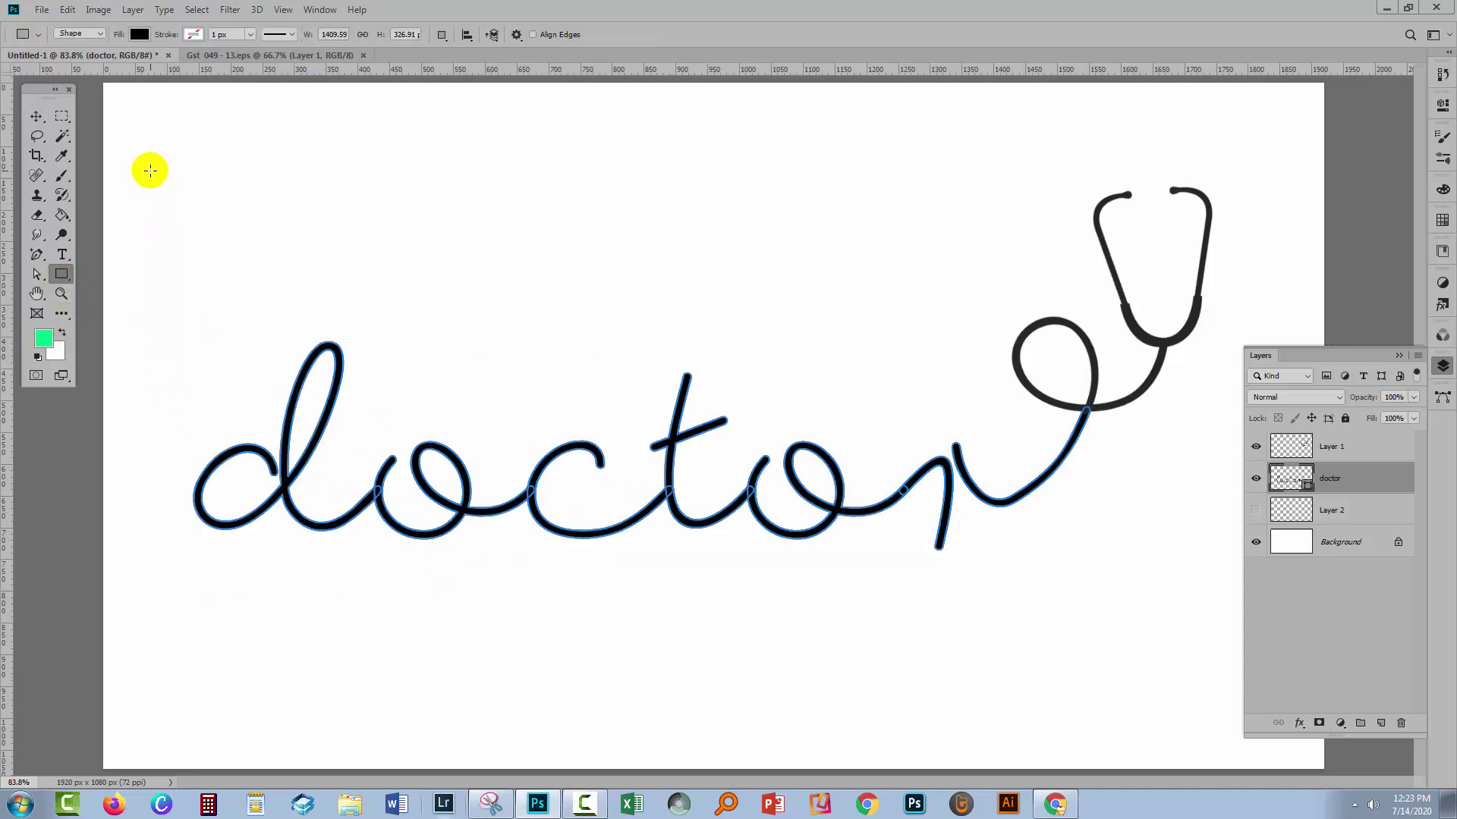
click(139, 34)
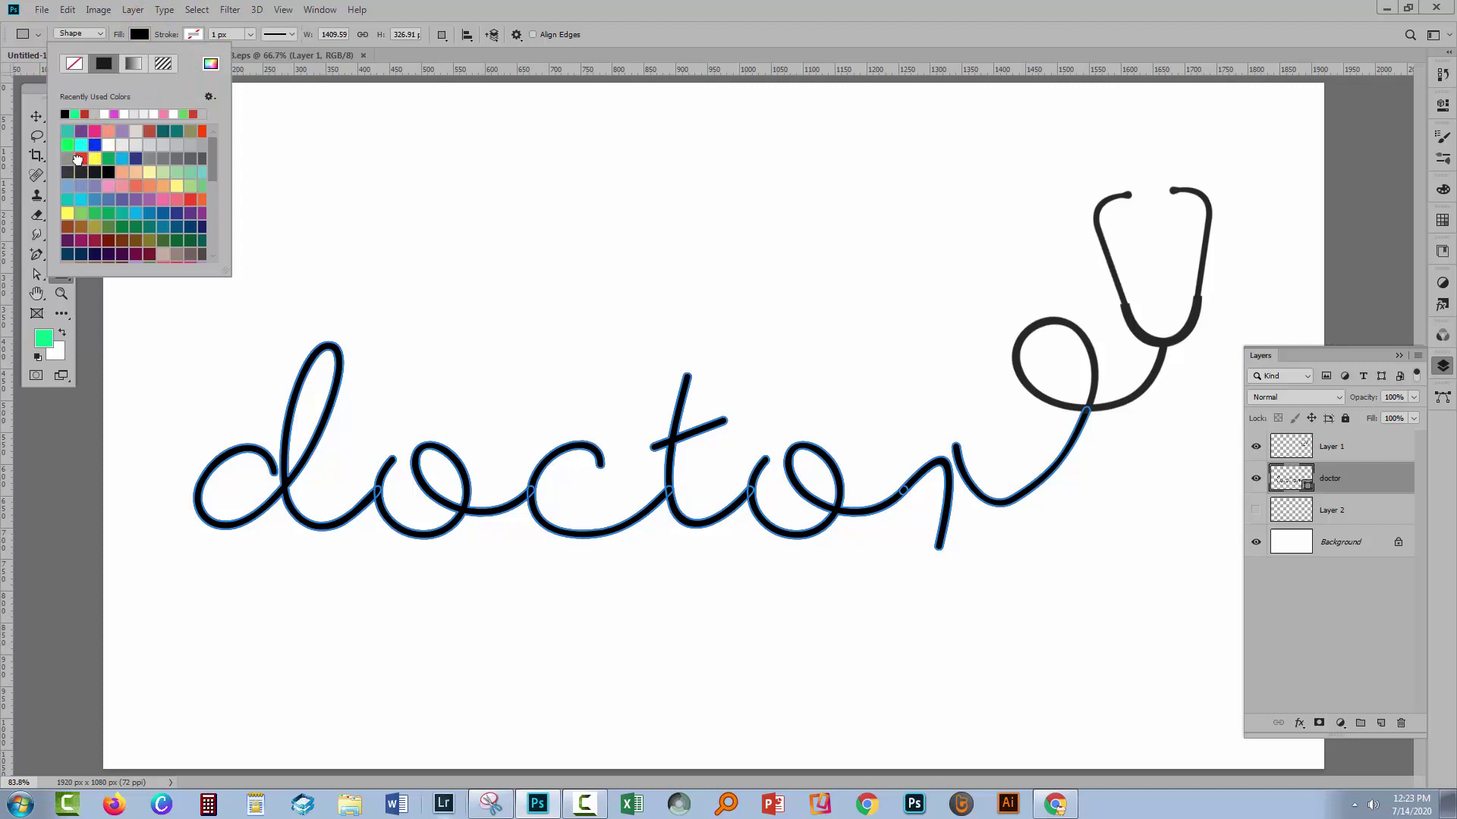
click(78, 159)
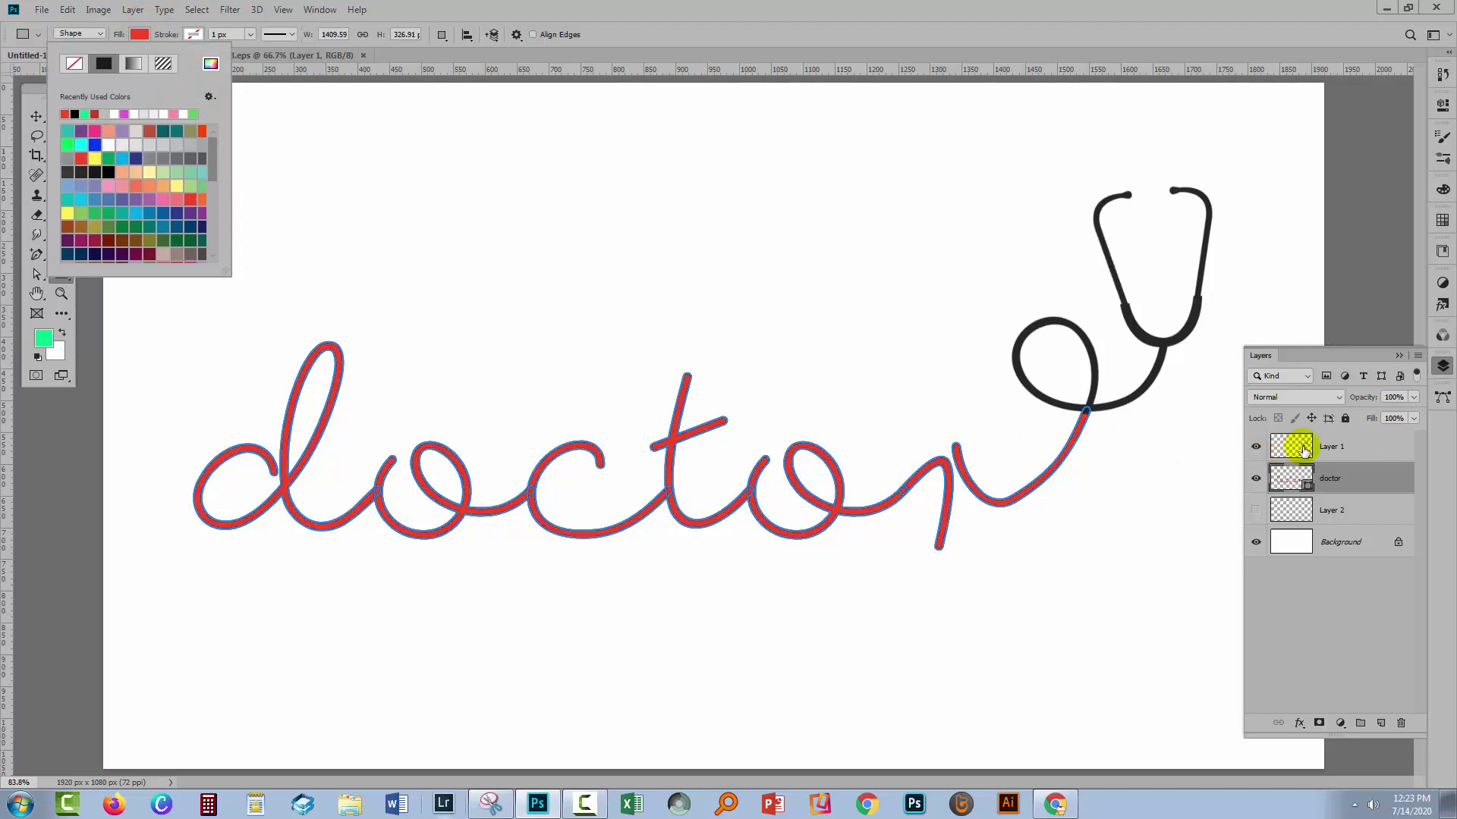
click(1304, 451)
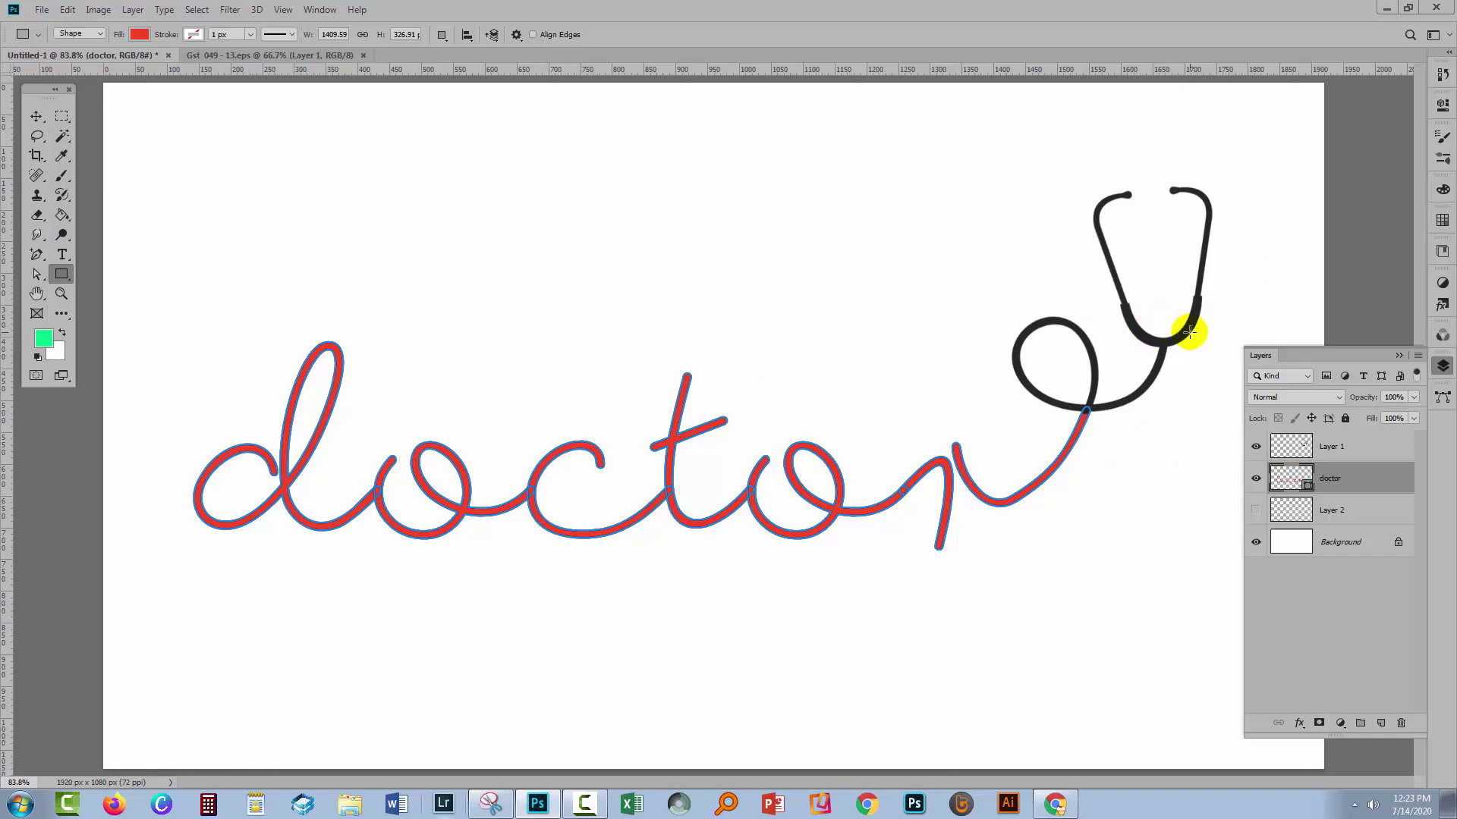
Step: Lock Layer 1's transparency, fill the stethoscope with red sampled from the d, then unlock
click(34, 117)
click(1301, 450)
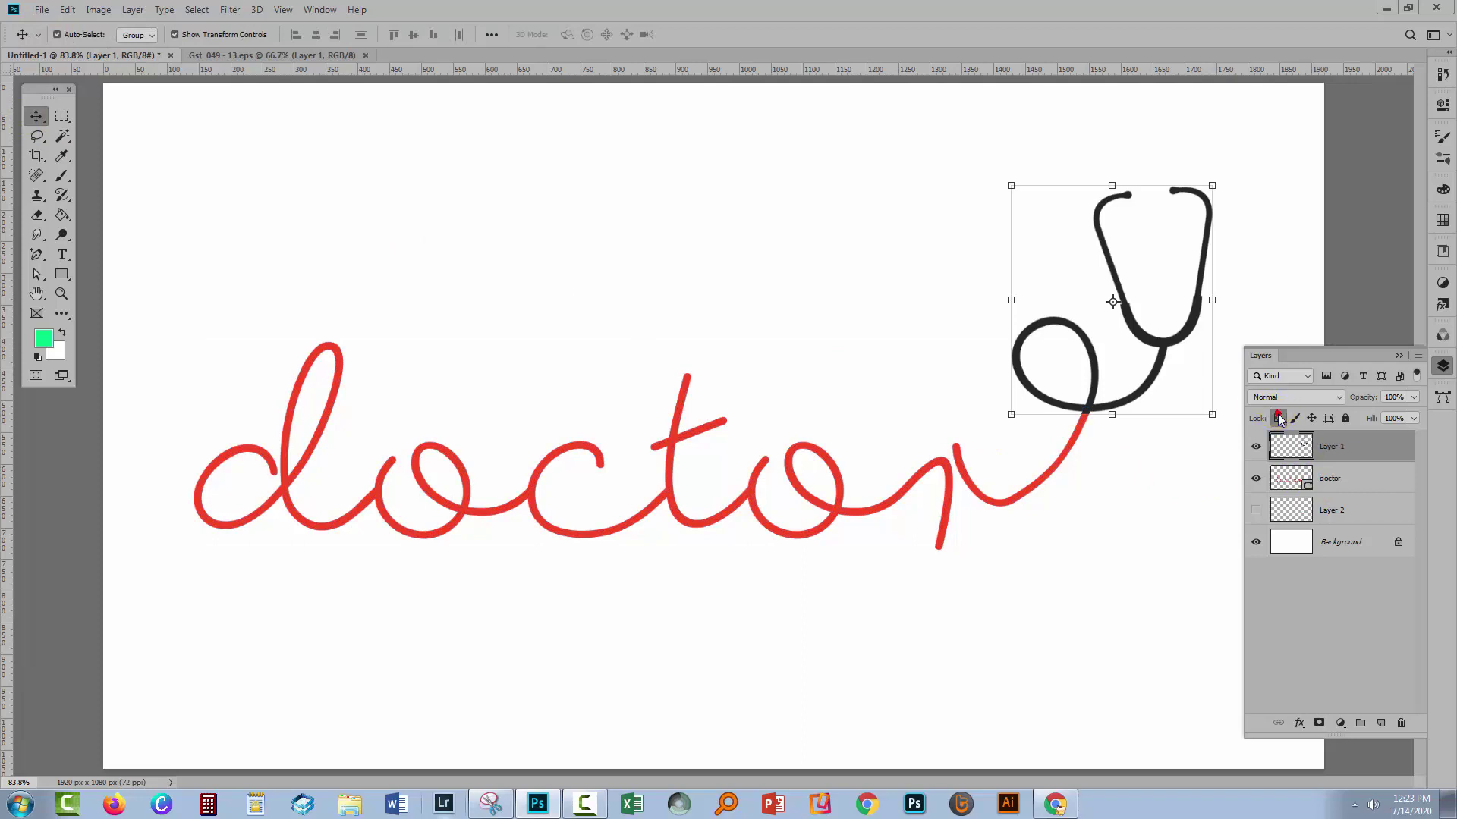
click(1278, 418)
click(57, 157)
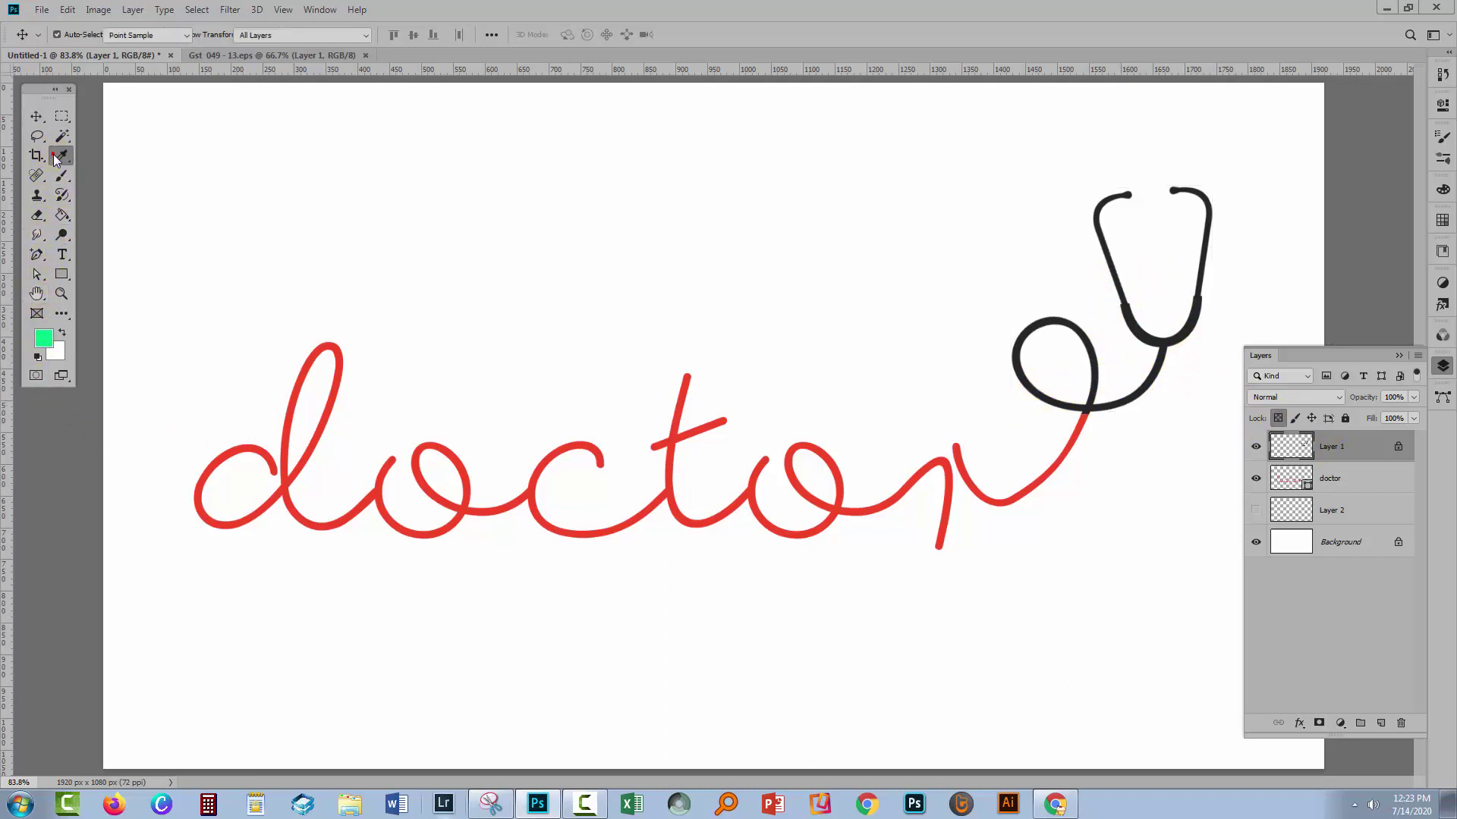
click(289, 478)
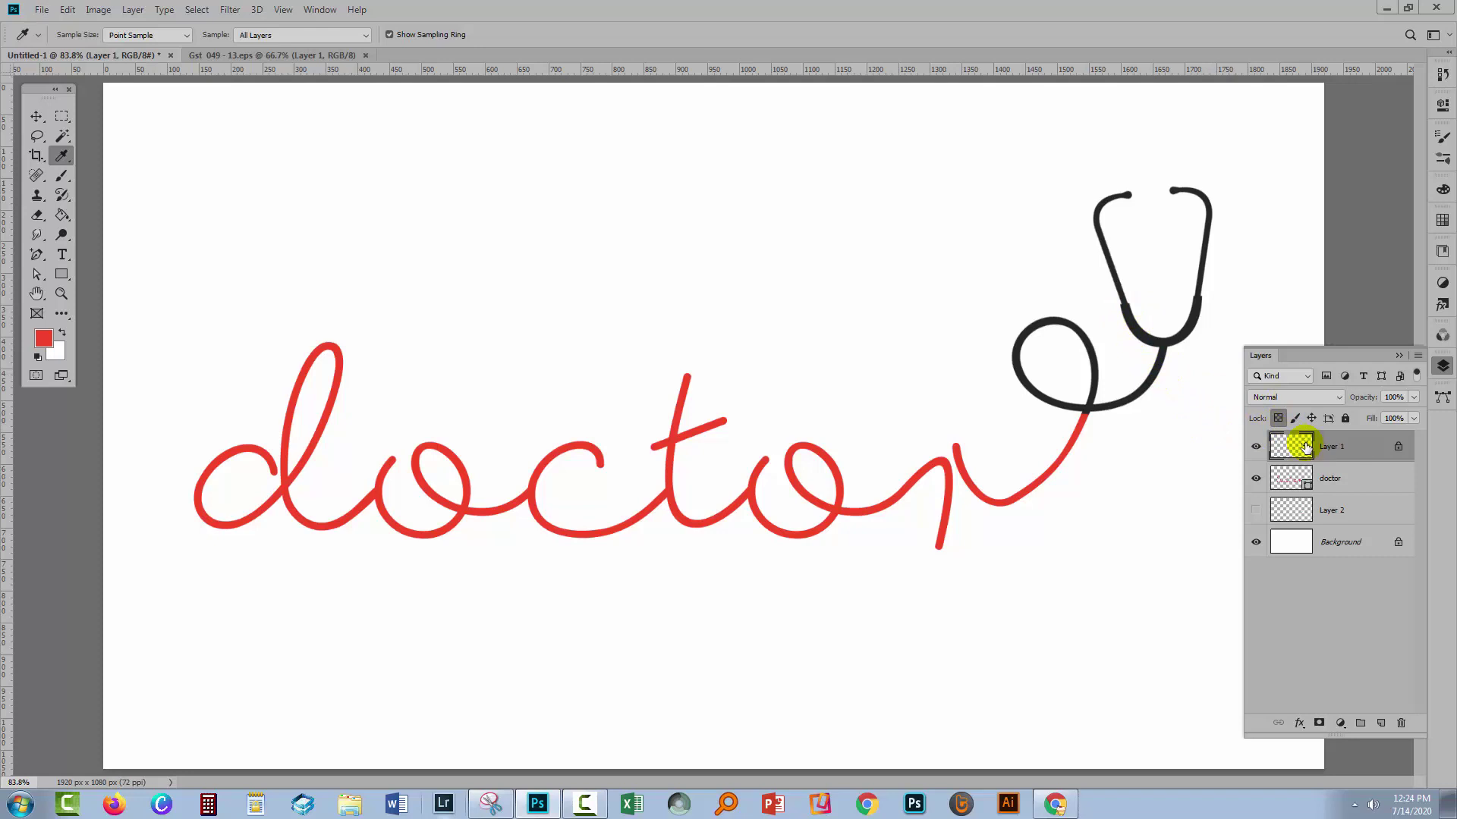
key(alt+BackSpace)
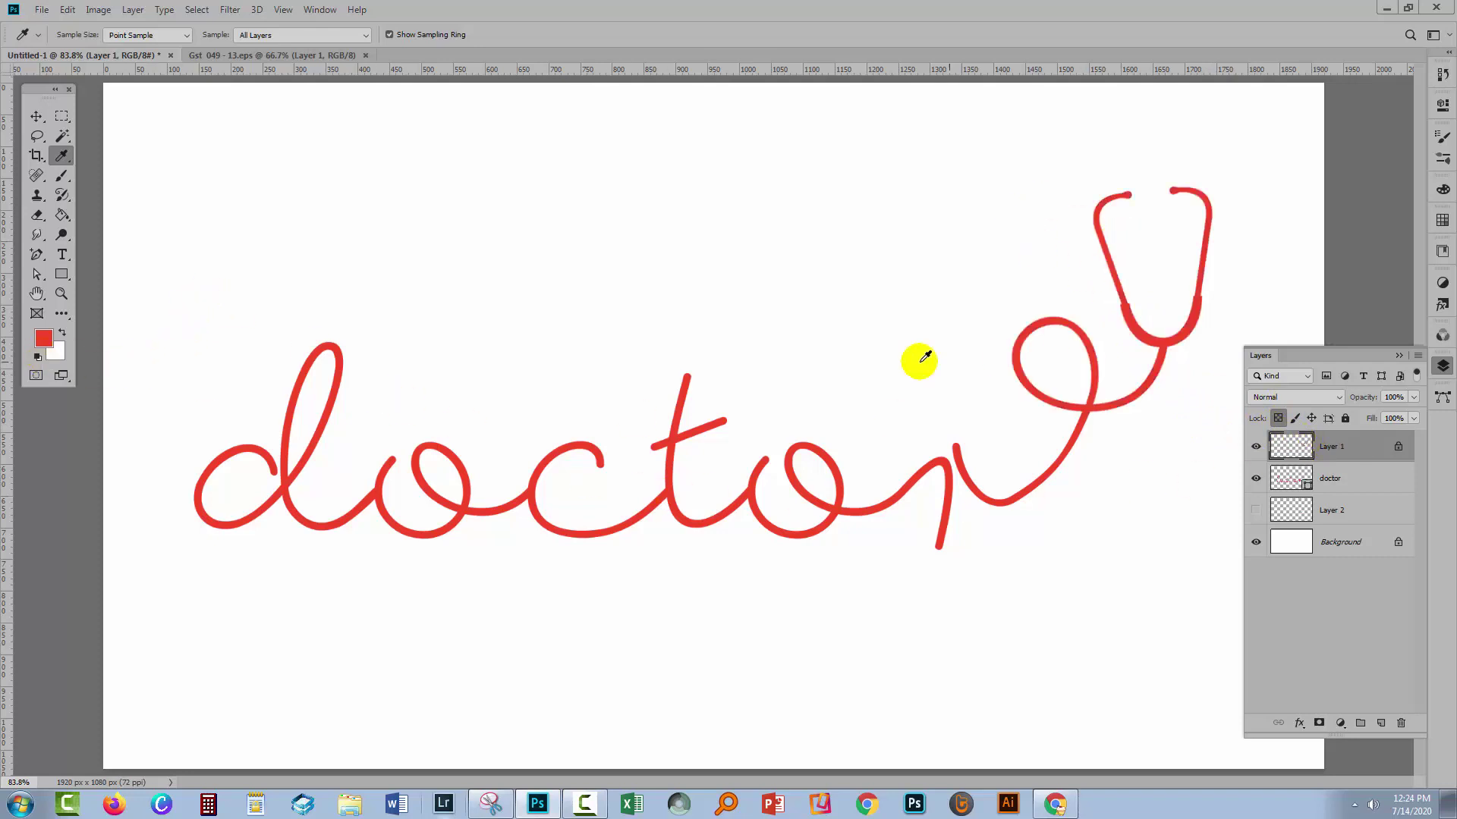
click(1277, 418)
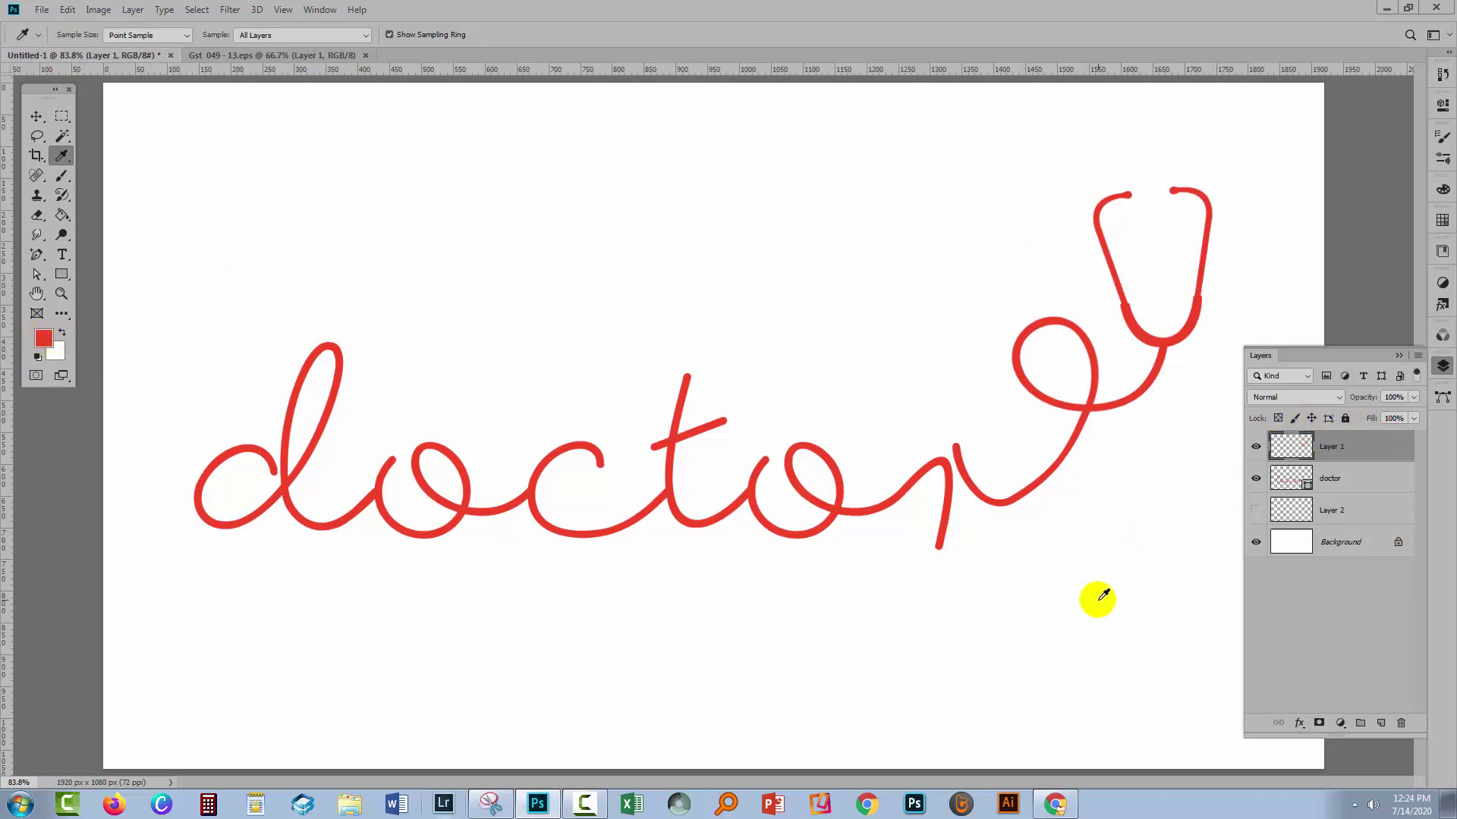
Step: Deselect Layer 1 and collapse the Layers panel to show the finished artwork
click(35, 116)
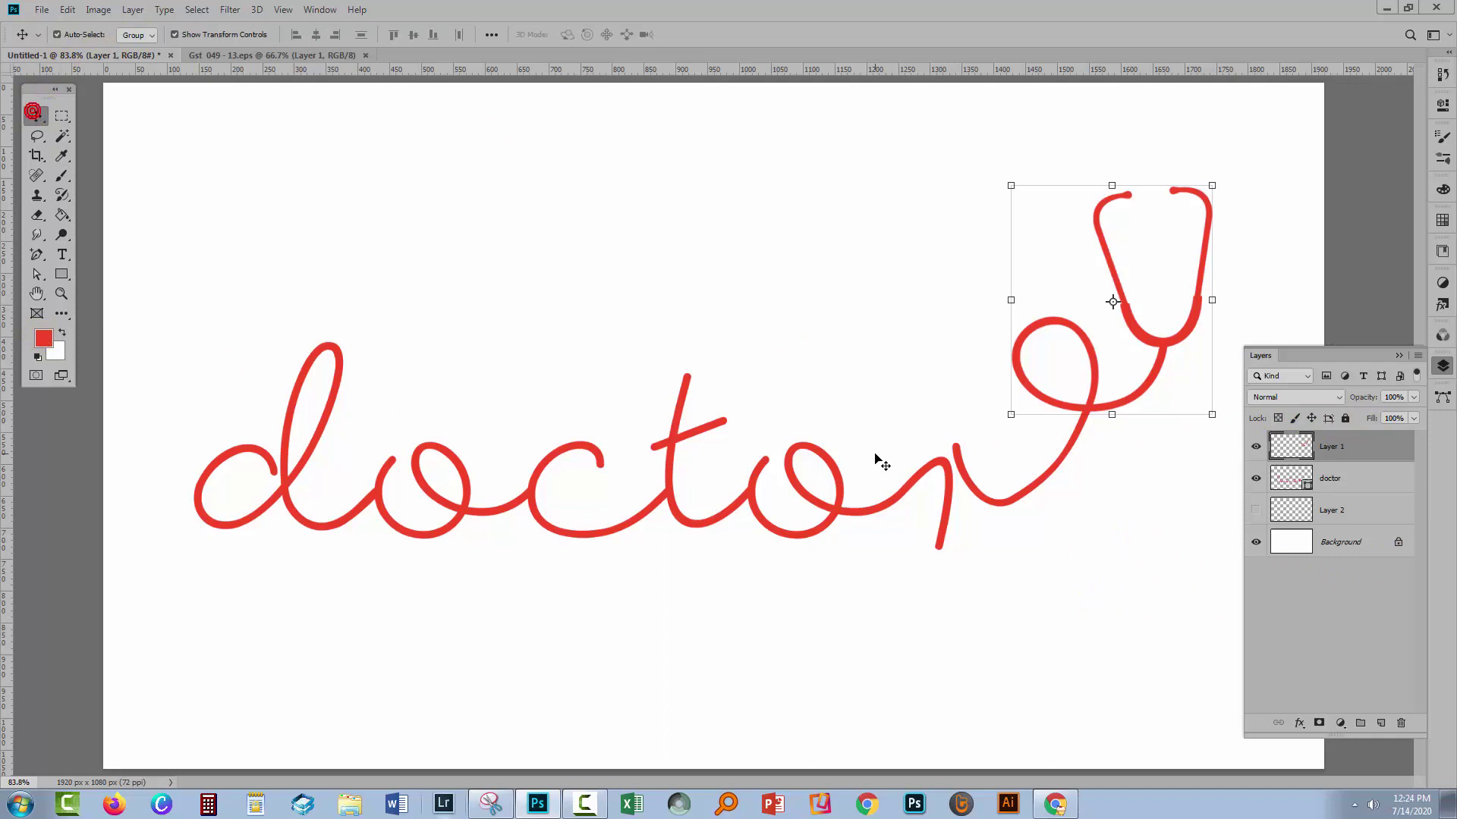
click(1067, 525)
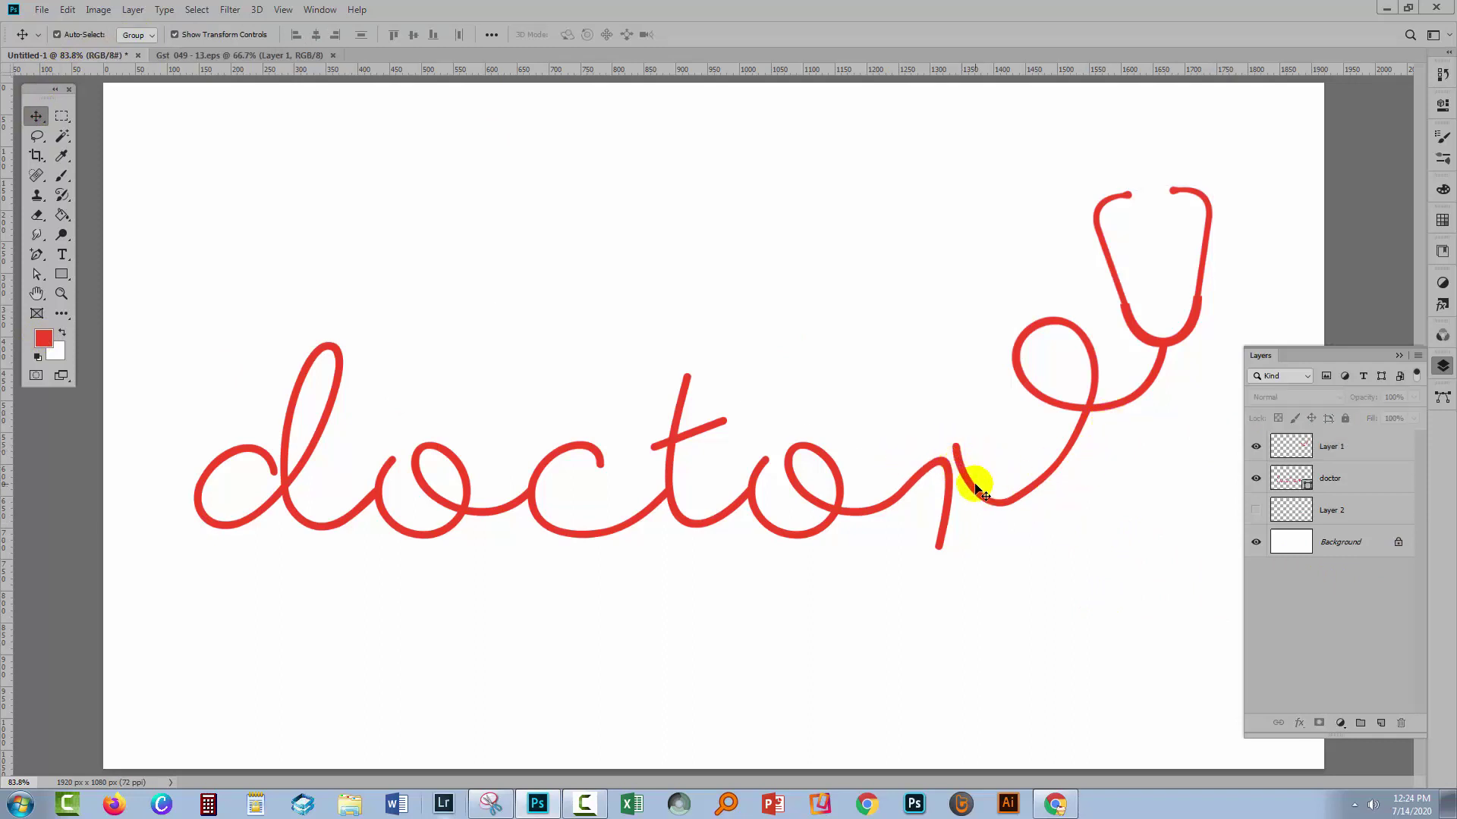
click(1398, 355)
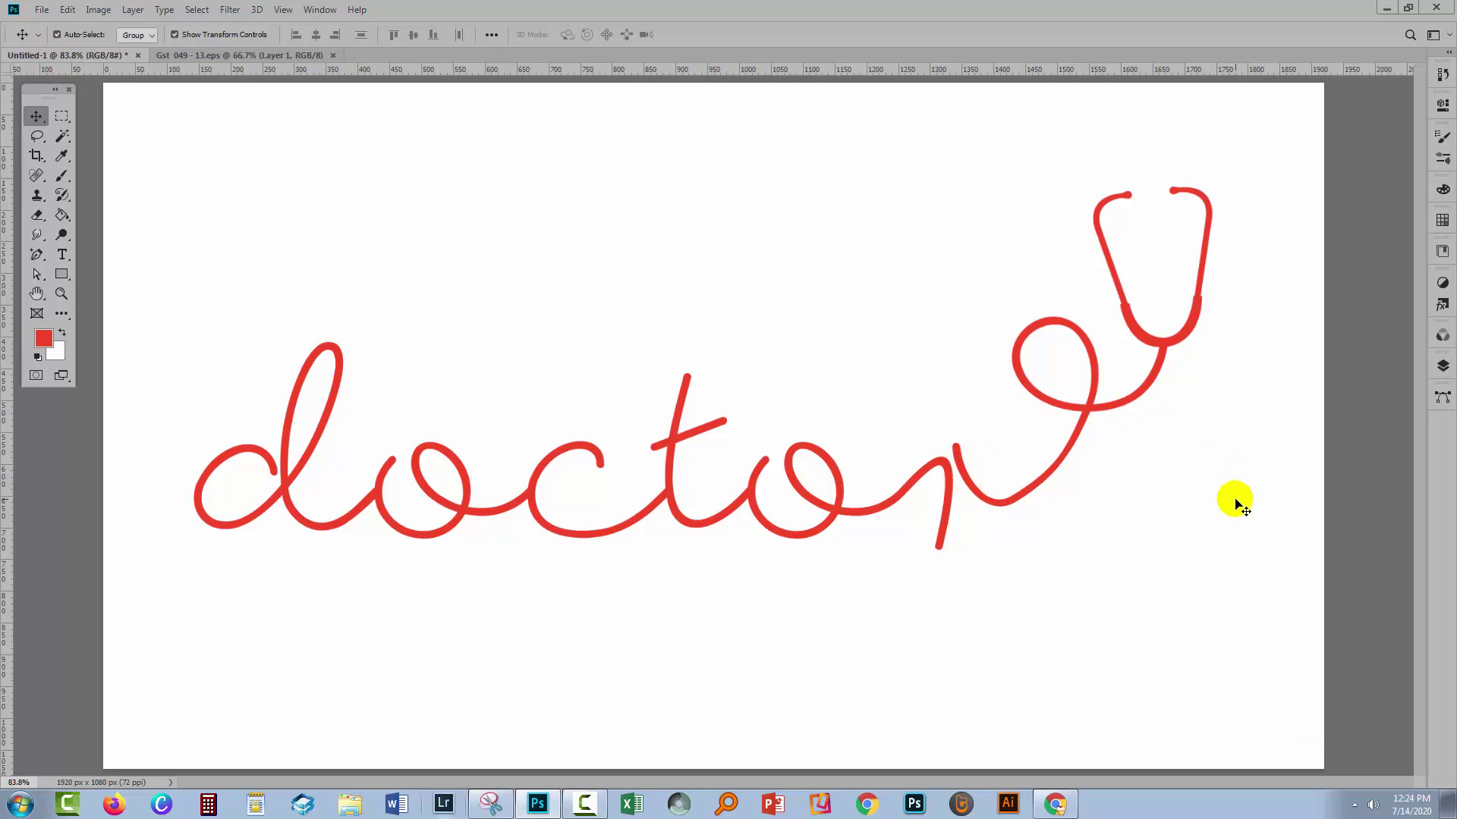